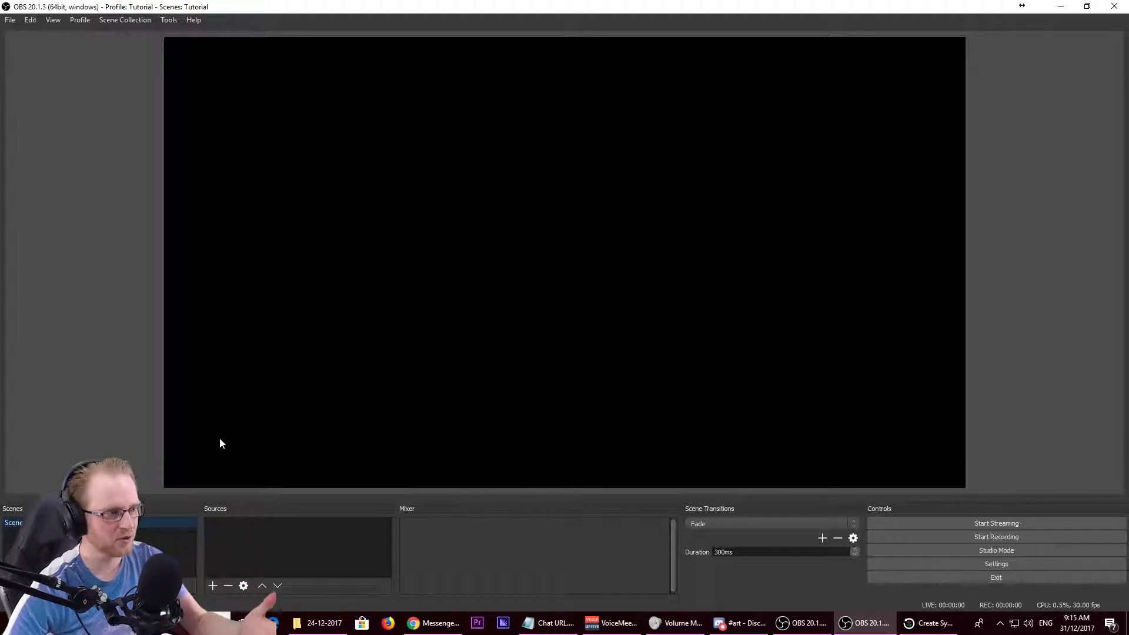
Set both the base canvas resolution and the scaled output resolution to 3840x1080 in the video settings.
click(10, 20)
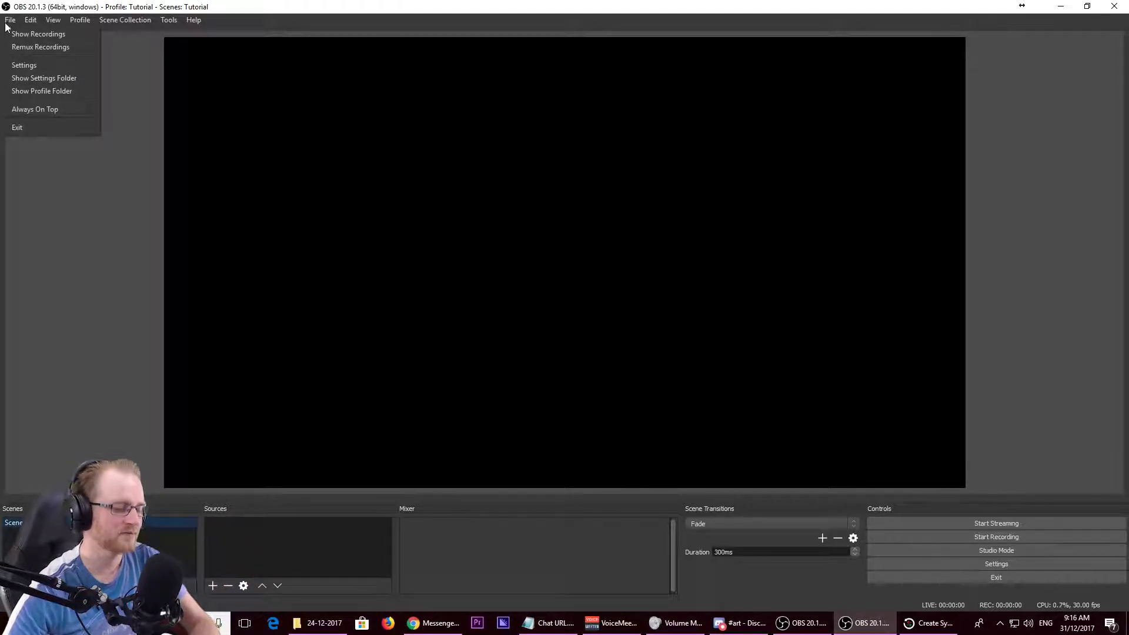
click(44, 66)
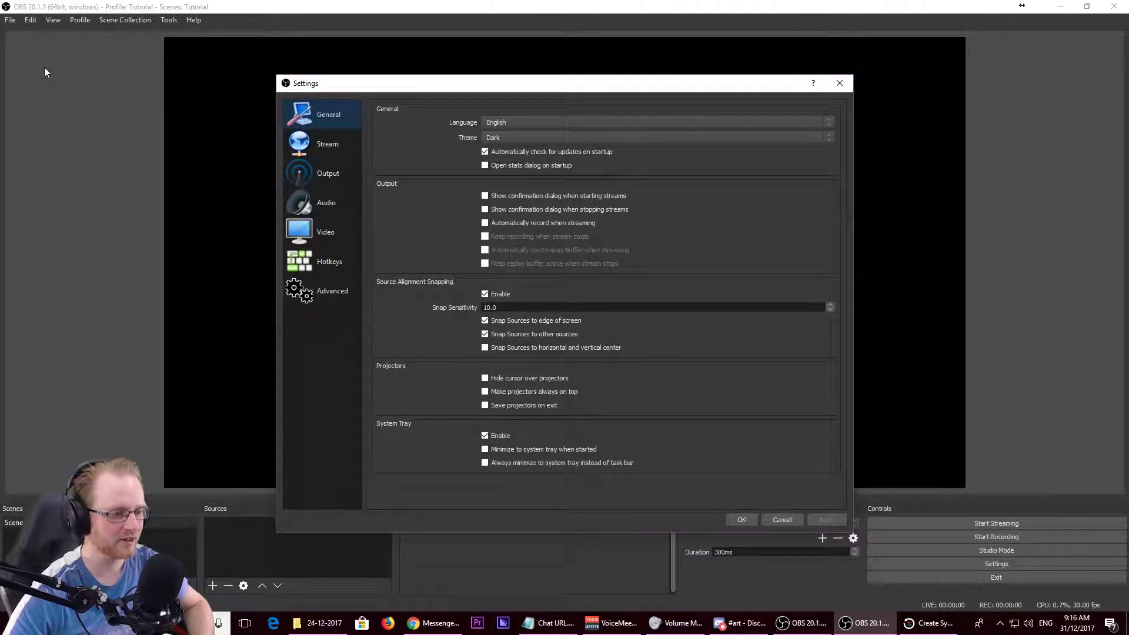
click(296, 232)
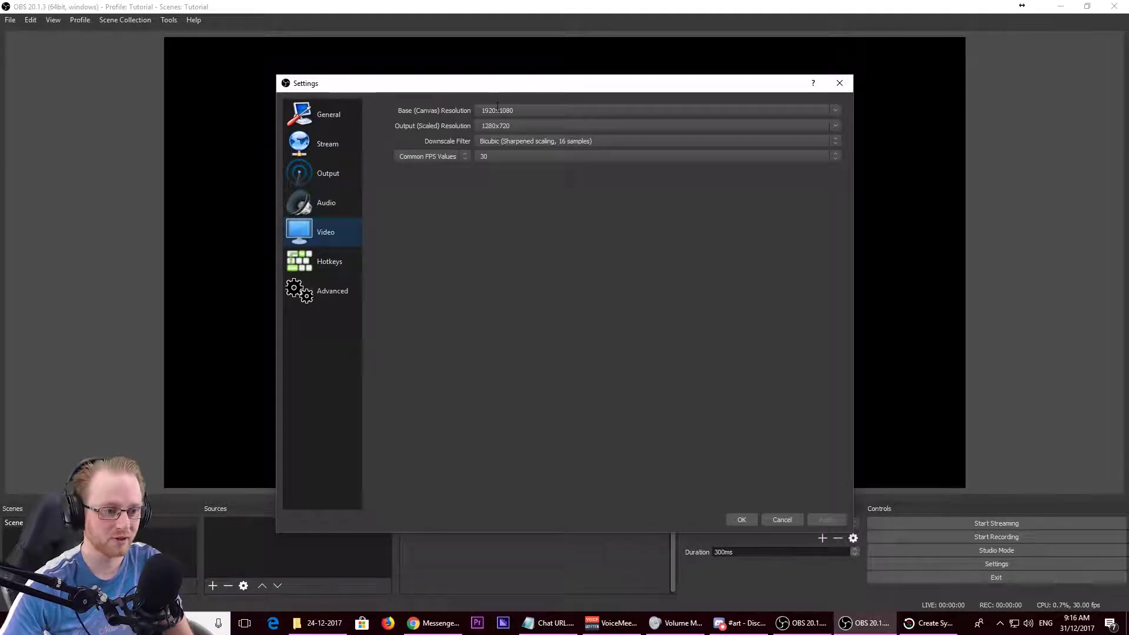
drag(497, 111, 482, 110)
text(3840)
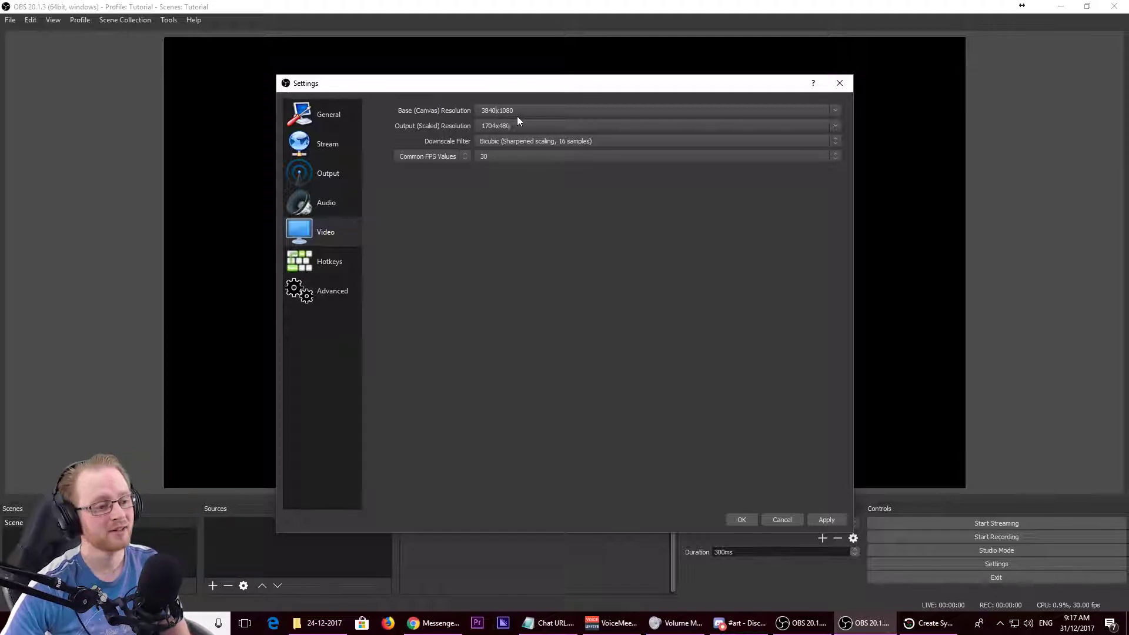
drag(521, 126, 445, 125)
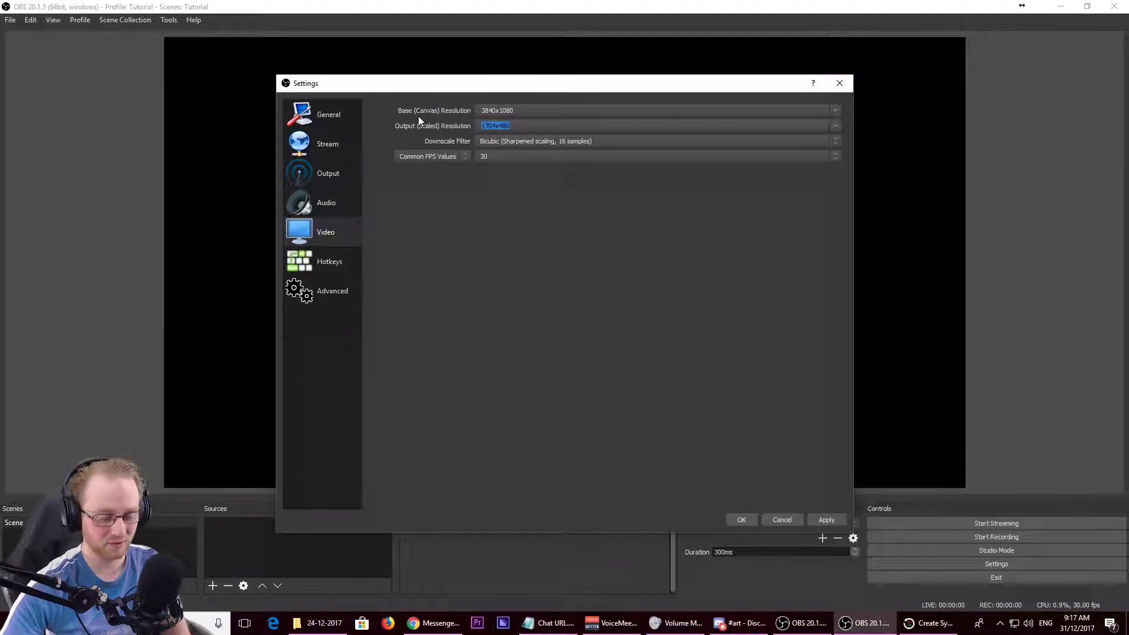
text(3840x)
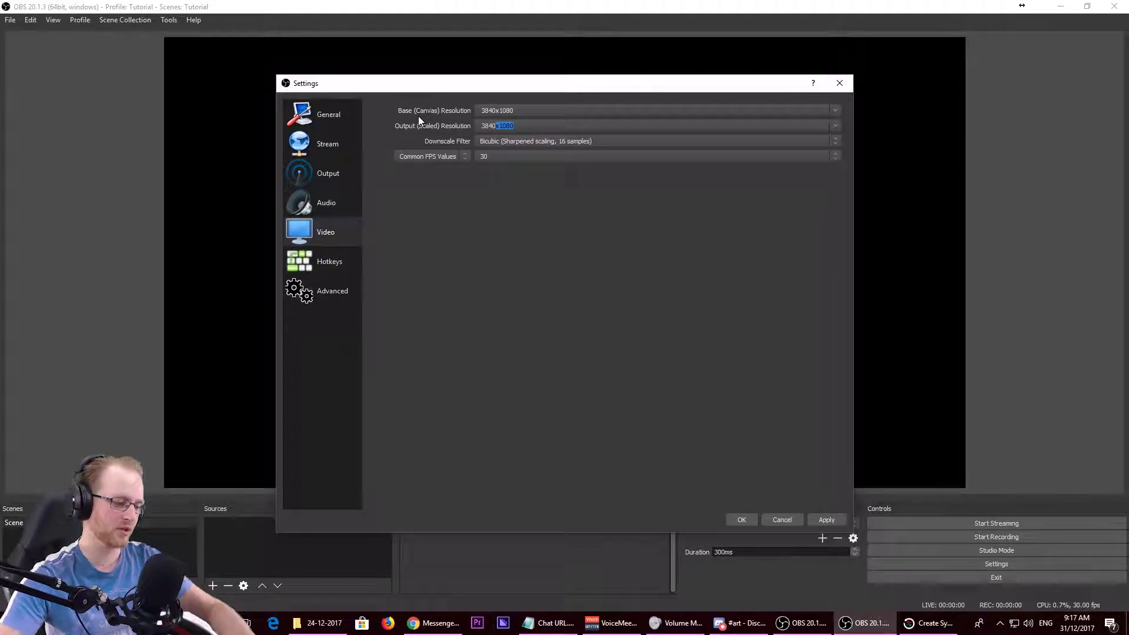
Set the downscale filter to Lanczos and the common FPS value to 60, and apply the video settings.
click(484, 142)
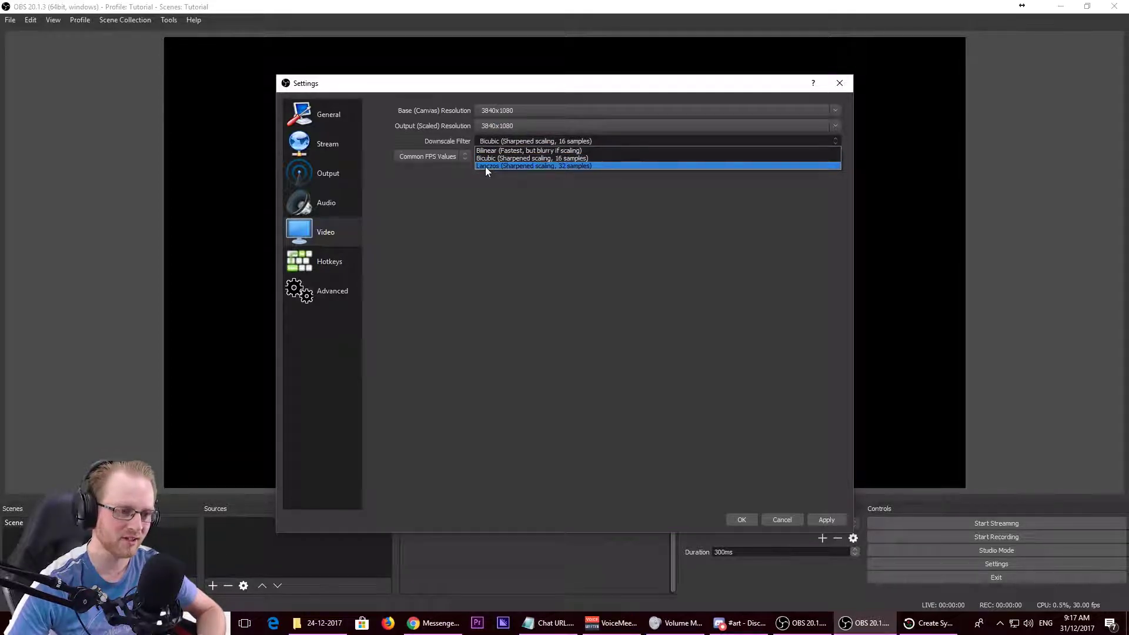
click(485, 167)
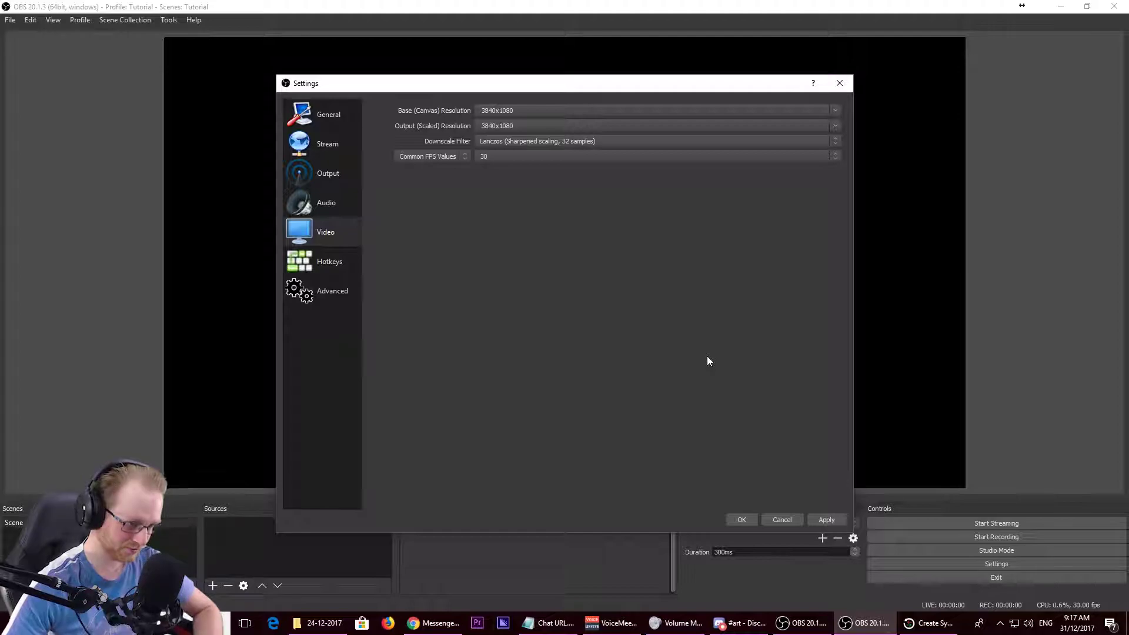
click(463, 160)
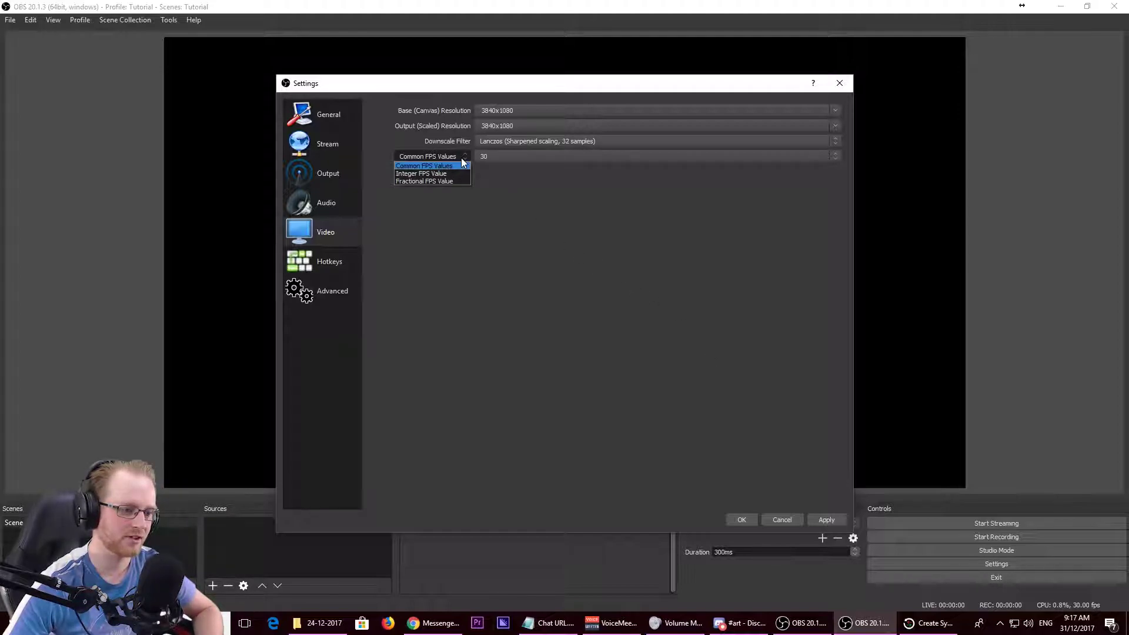
click(462, 159)
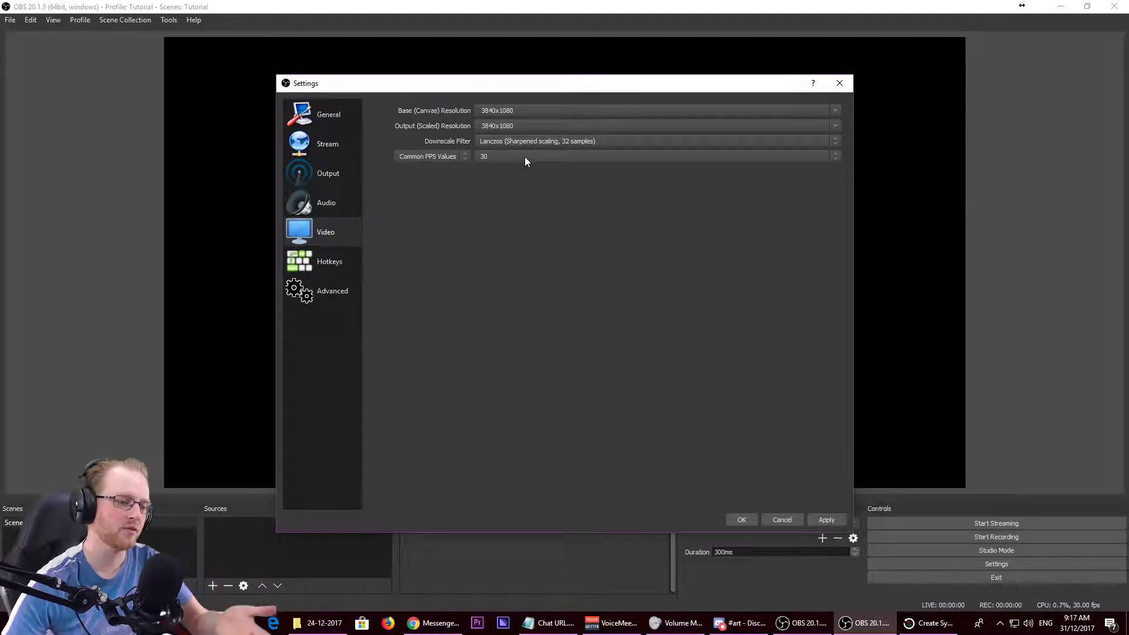
click(524, 157)
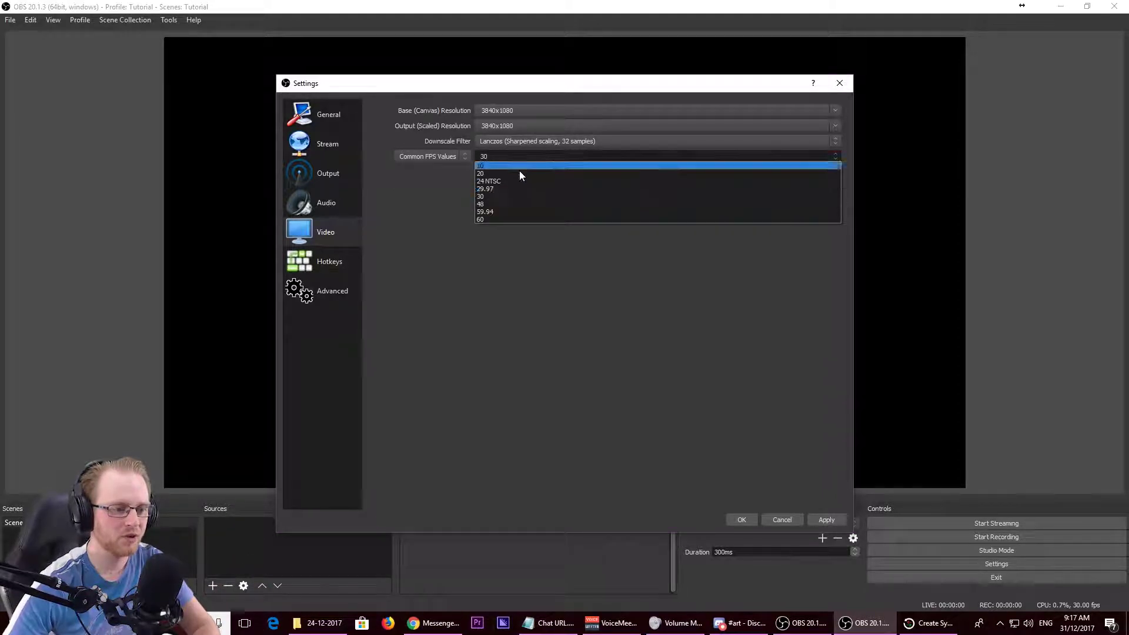
click(499, 220)
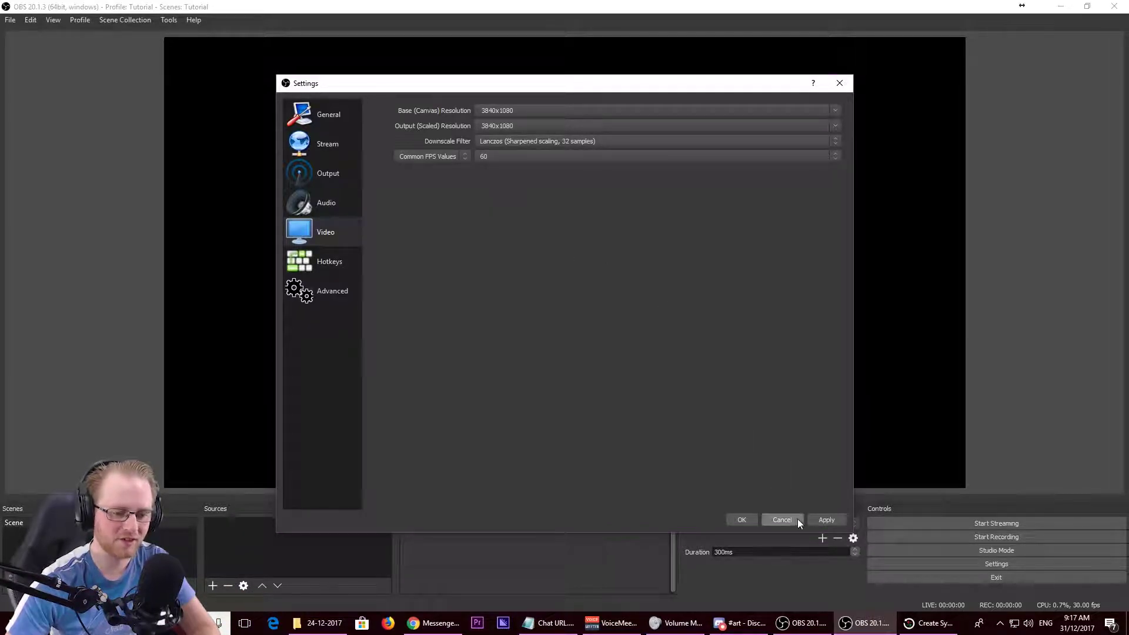
click(821, 519)
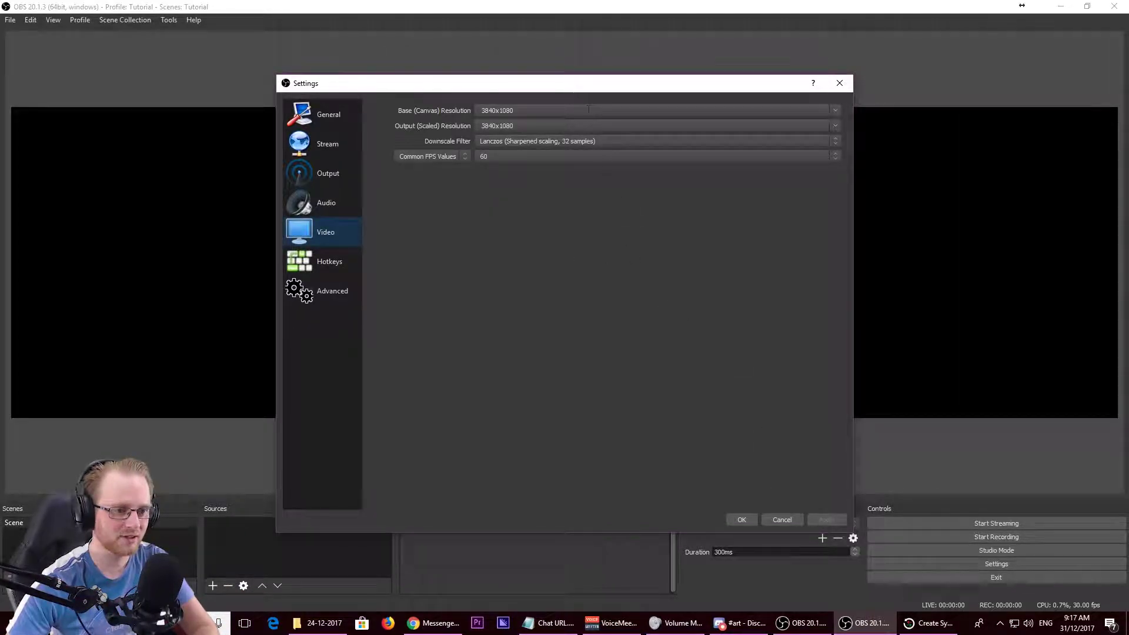
Check the available sample rates and the audio device assignments in the audio settings.
drag(589, 85, 590, 95)
key(Escape)
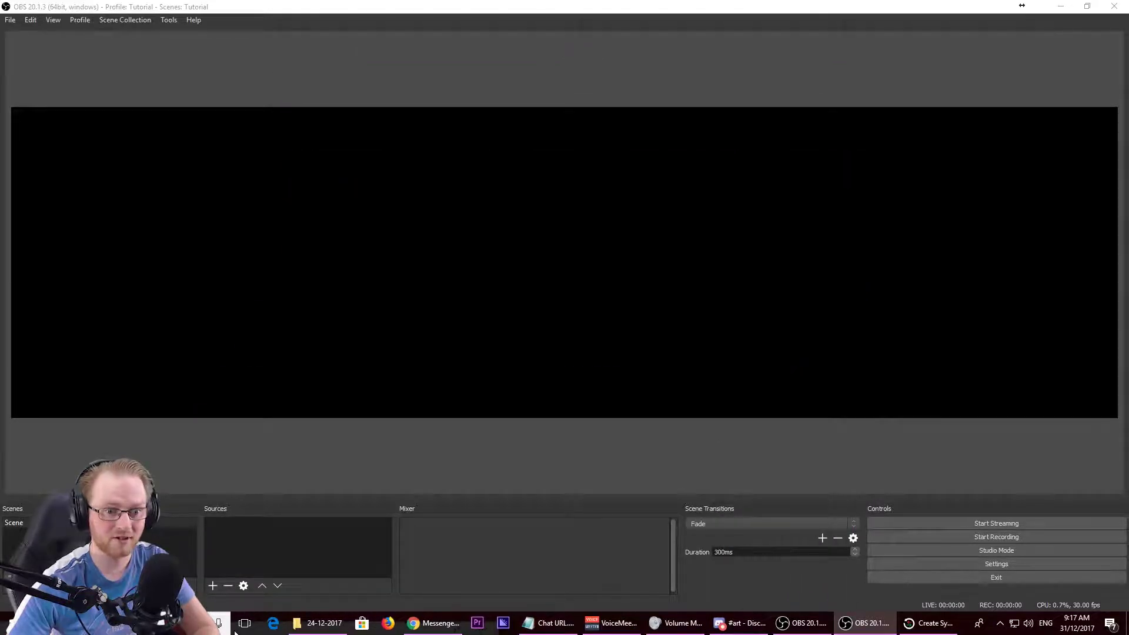
drag(230, 633, 567, 66)
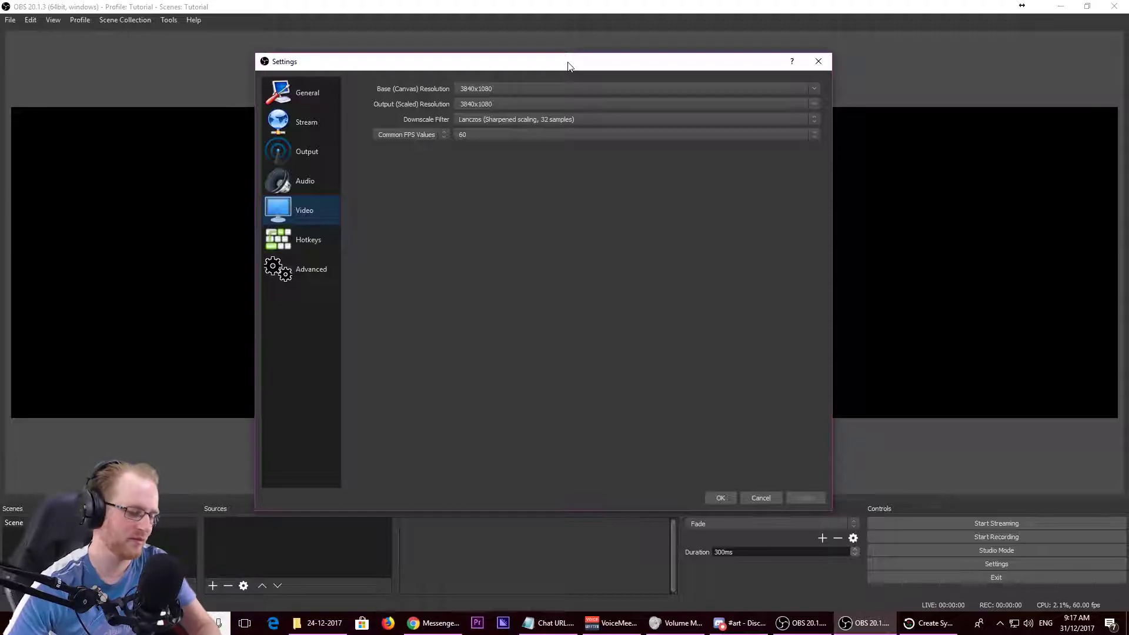
click(320, 176)
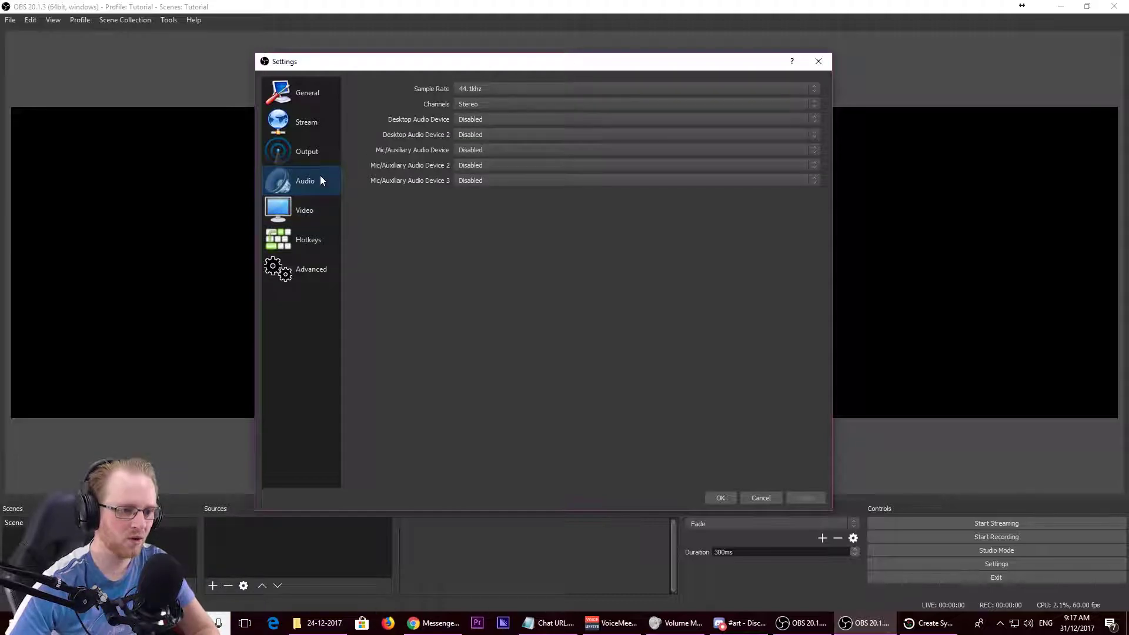
click(548, 87)
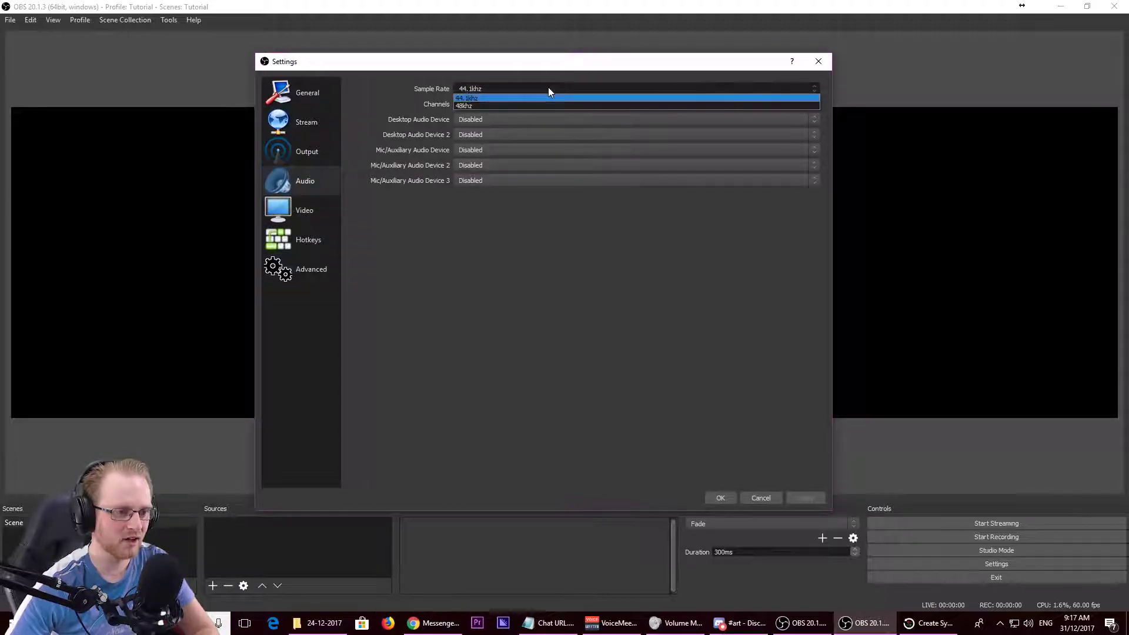
click(548, 87)
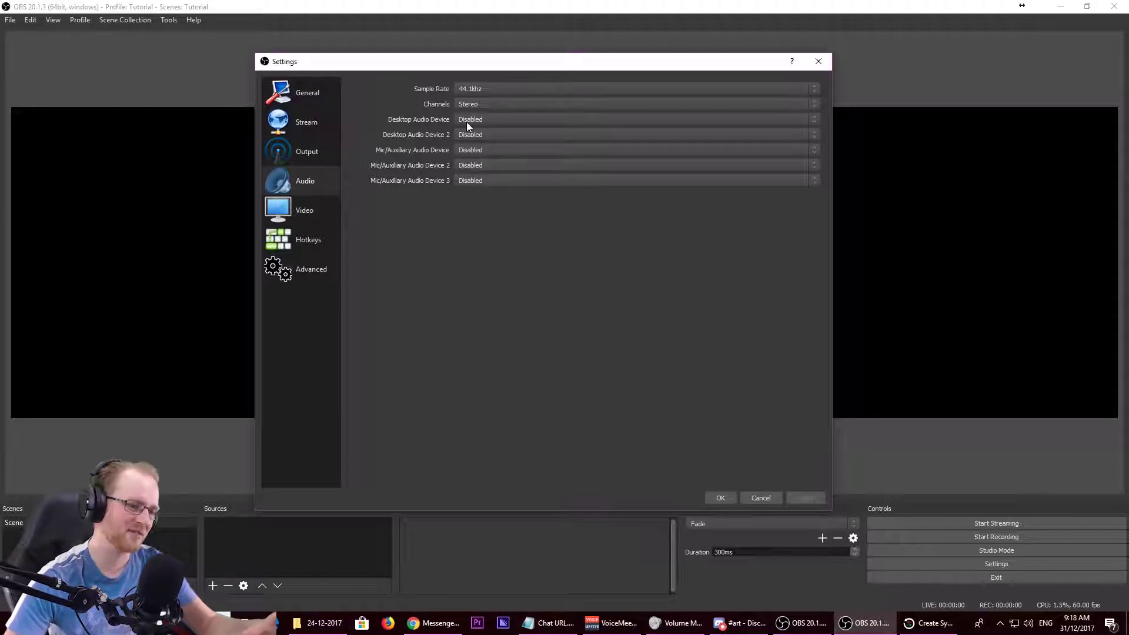
Switch the output settings from Simple to Advanced mode.
click(323, 165)
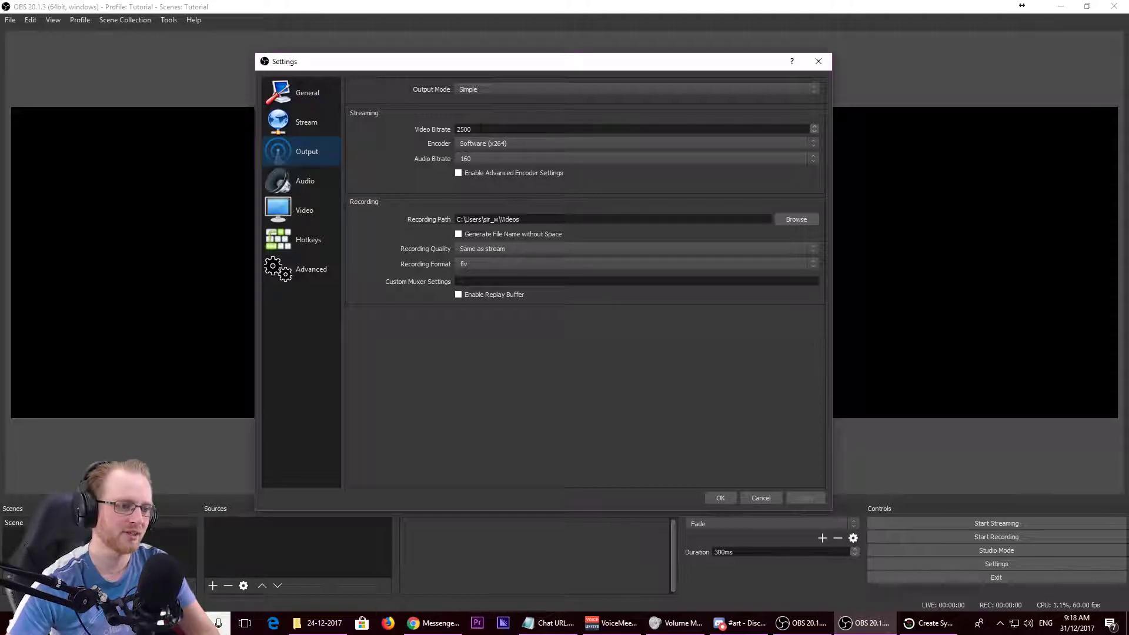
click(489, 93)
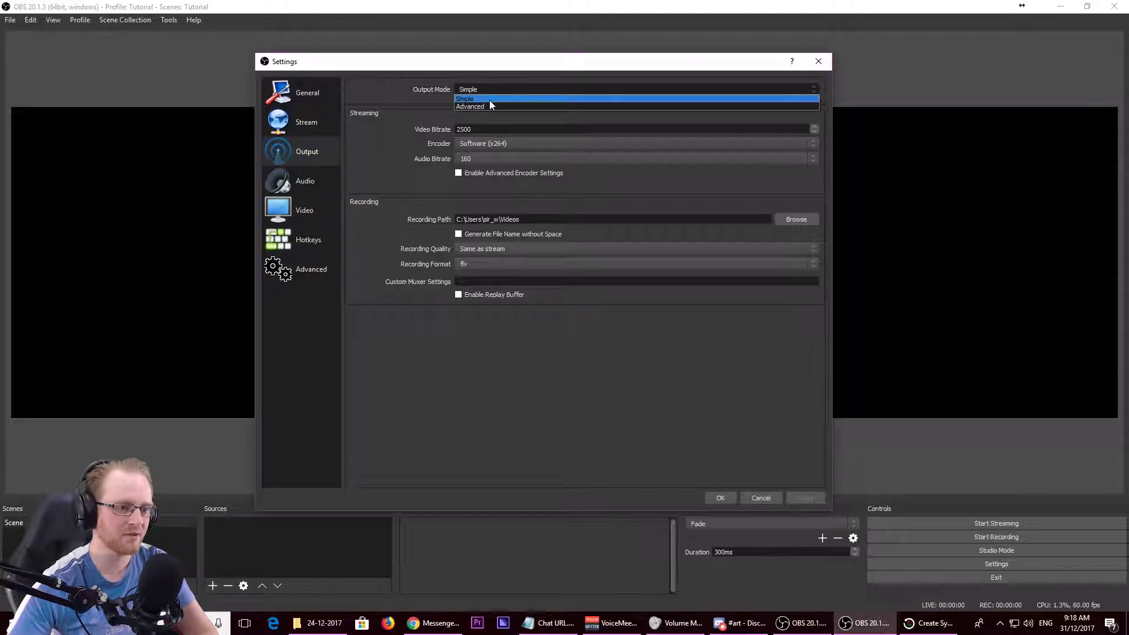
click(489, 103)
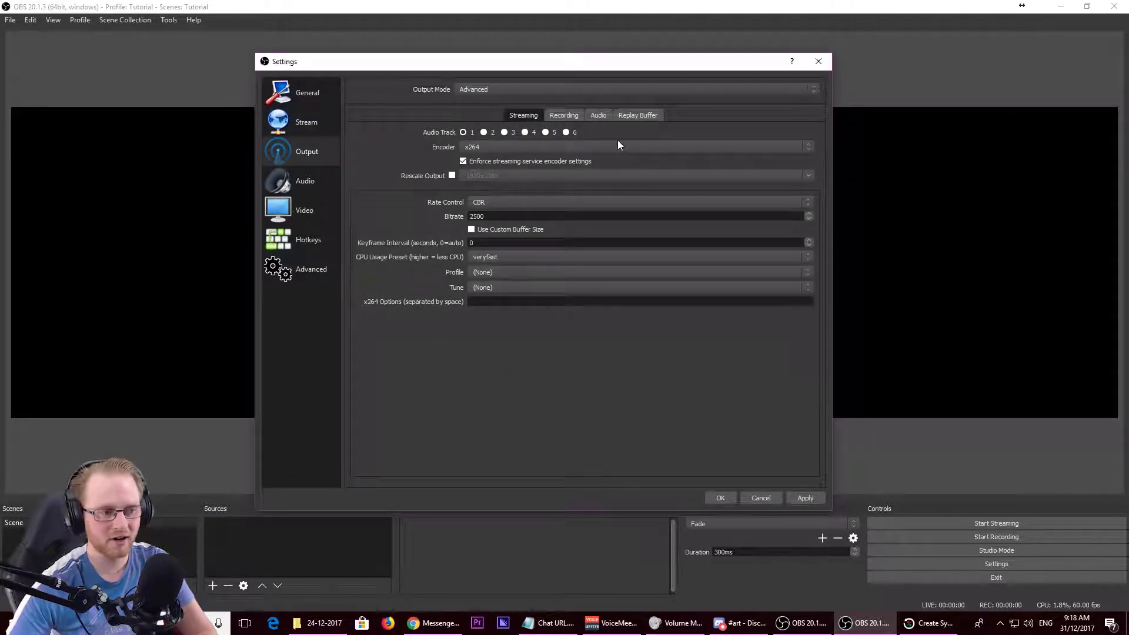
Set the recording format to mp4 and enable audio tracks 2 and 3 in addition to track 1.
click(579, 118)
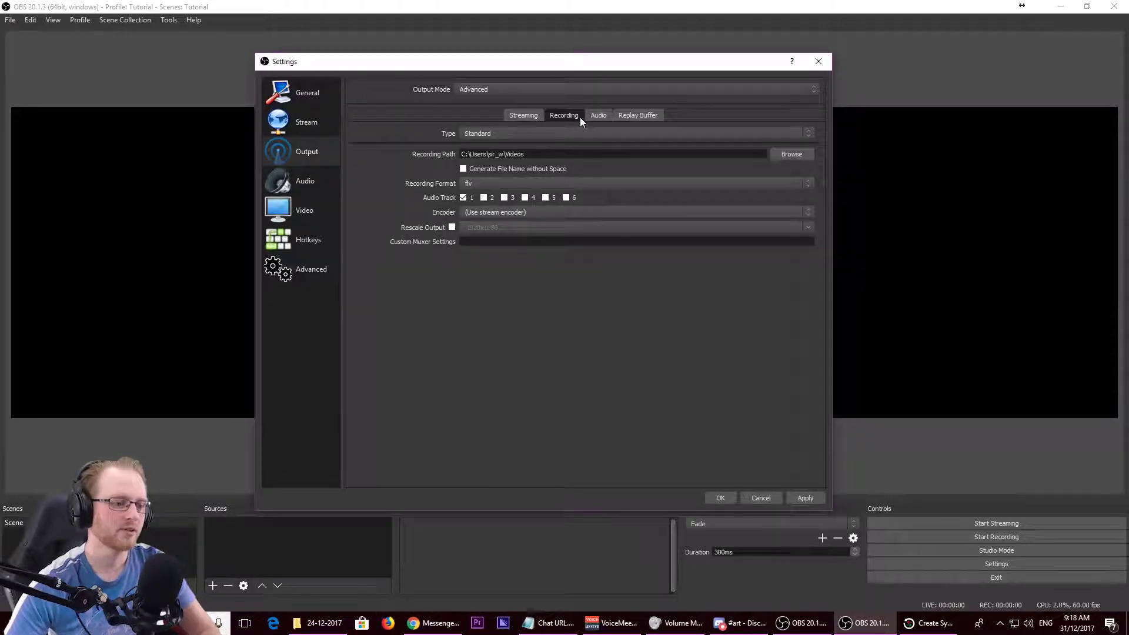
click(476, 184)
click(471, 201)
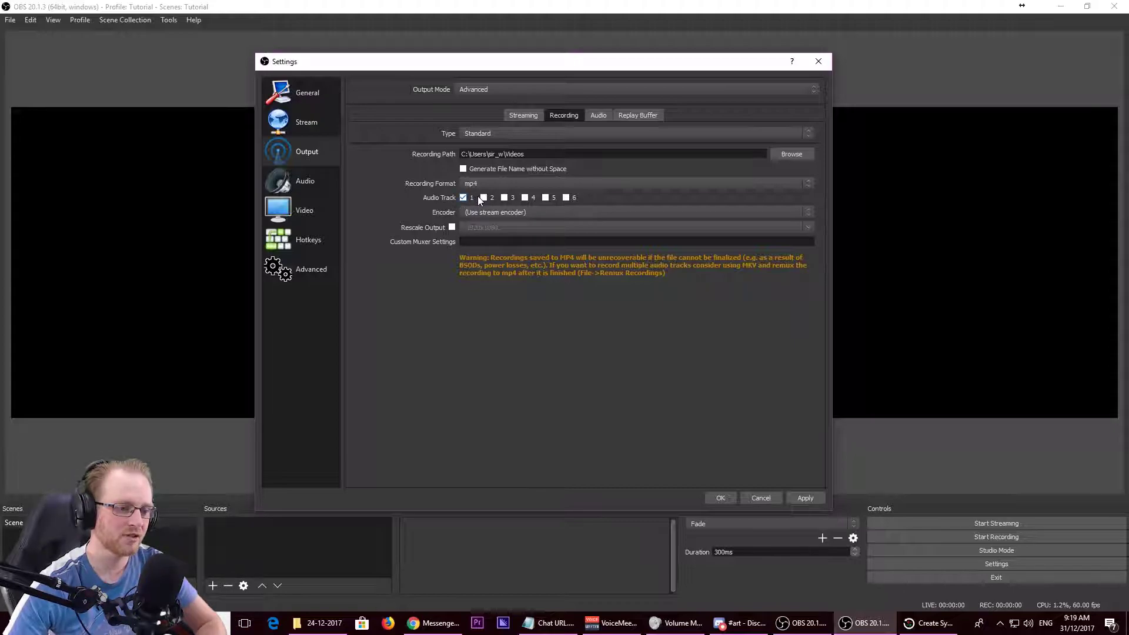
click(484, 197)
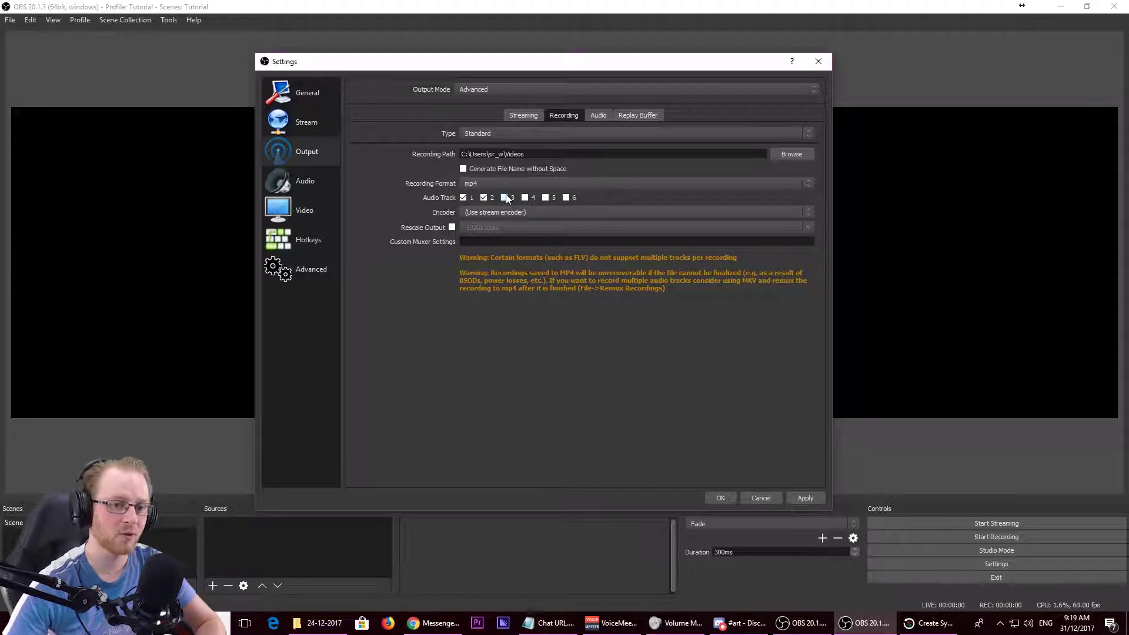
click(504, 197)
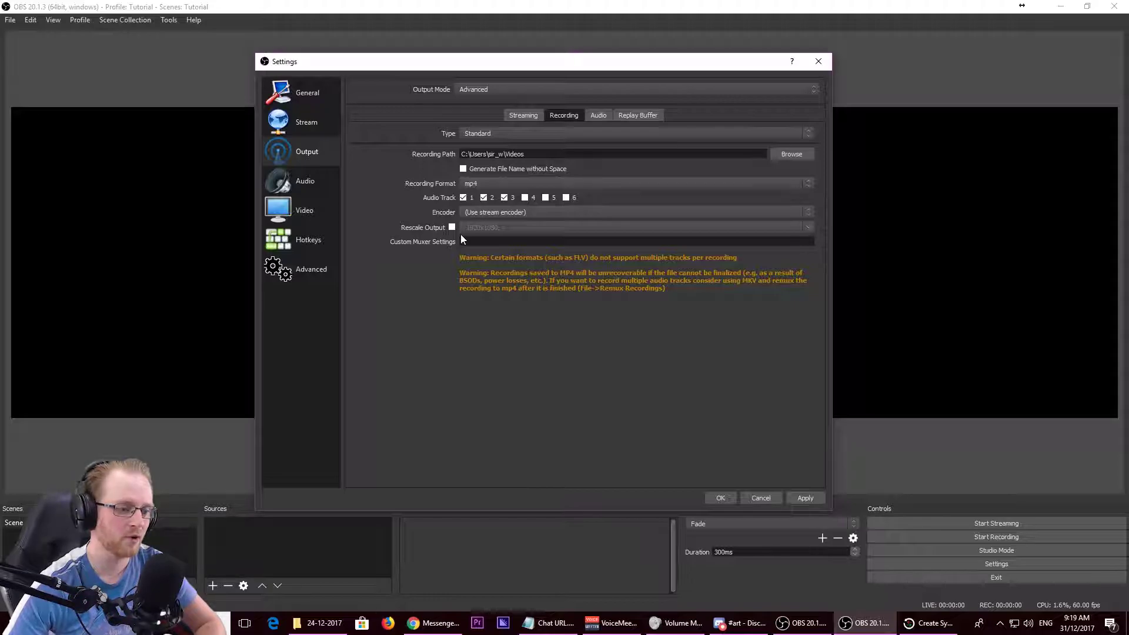
Set the recording encoder to NVENC H.264 with CQP rate control at 18, and accept the settings.
click(486, 214)
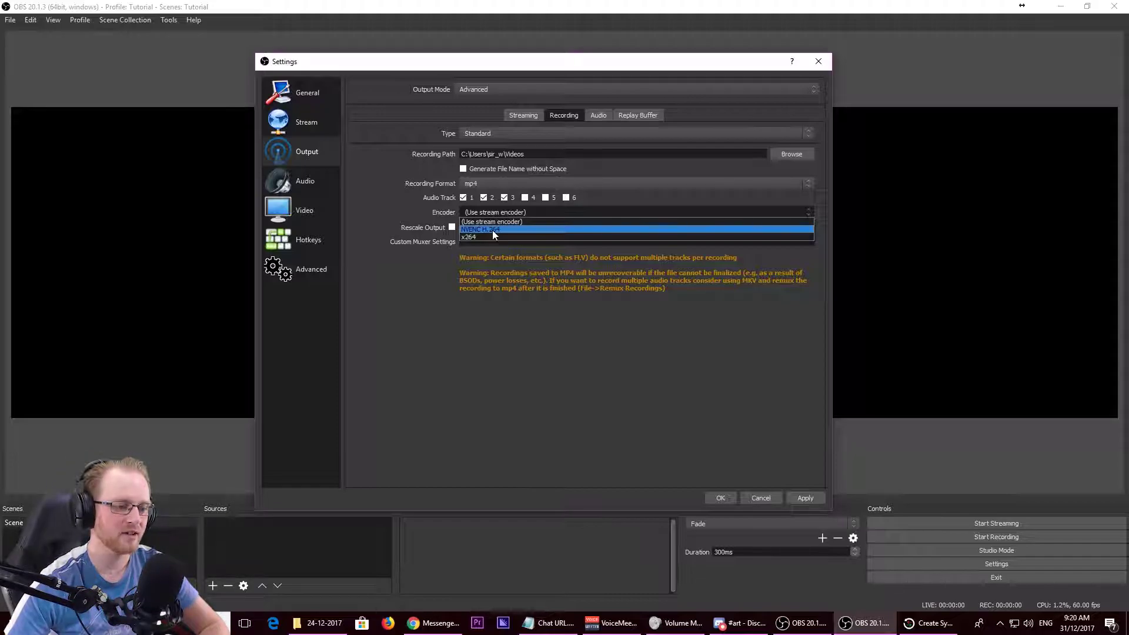
click(492, 231)
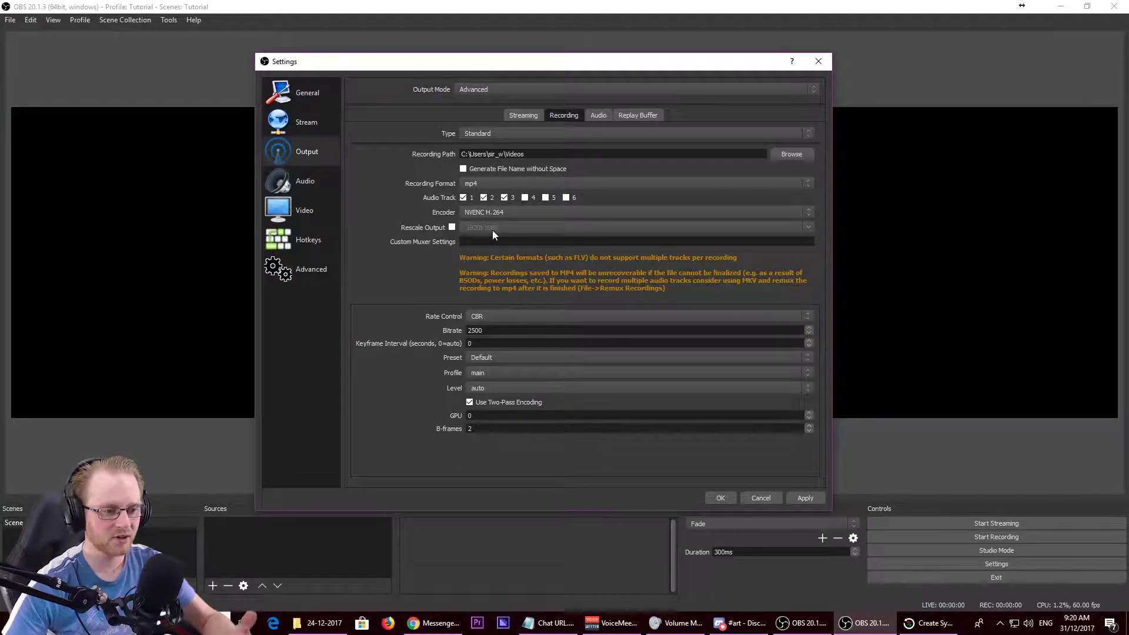
click(477, 315)
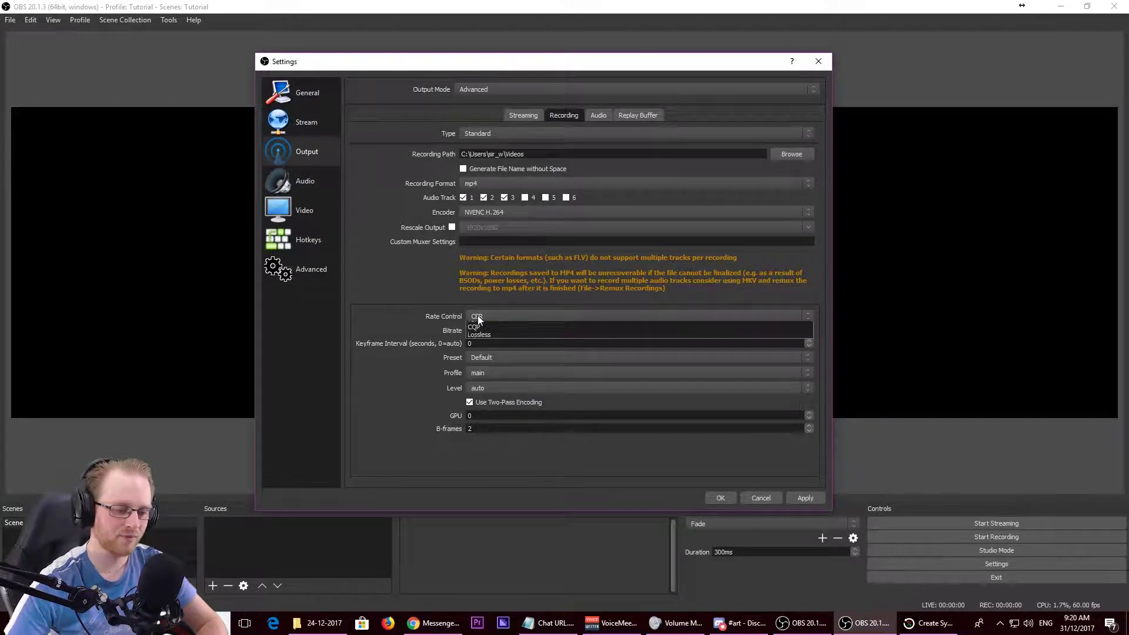
click(481, 340)
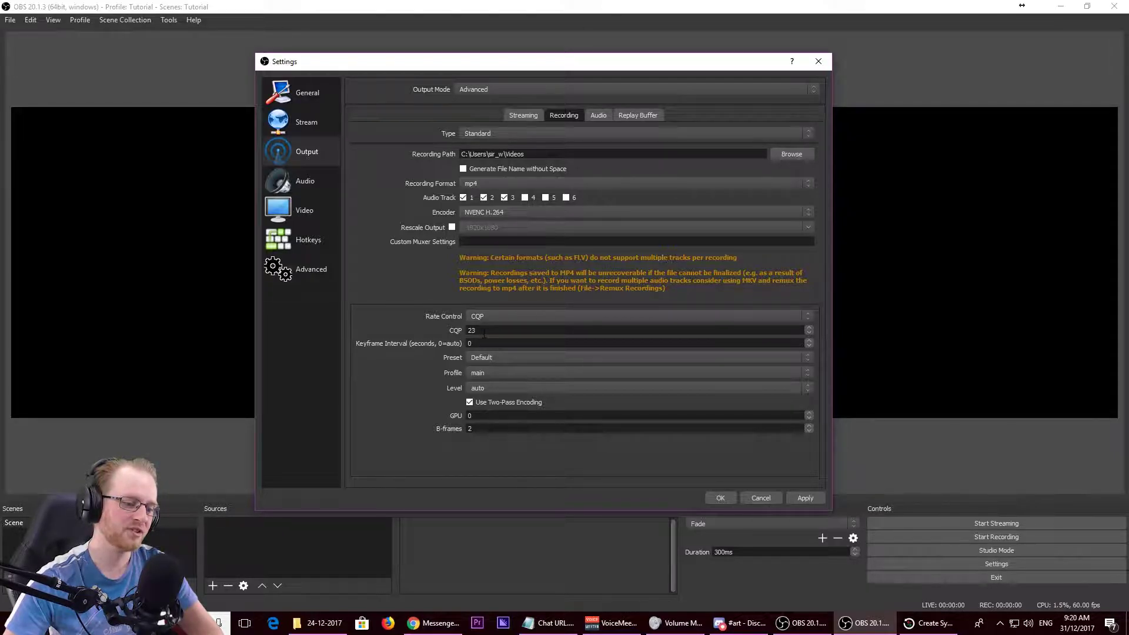
double_click(484, 330)
text(18)
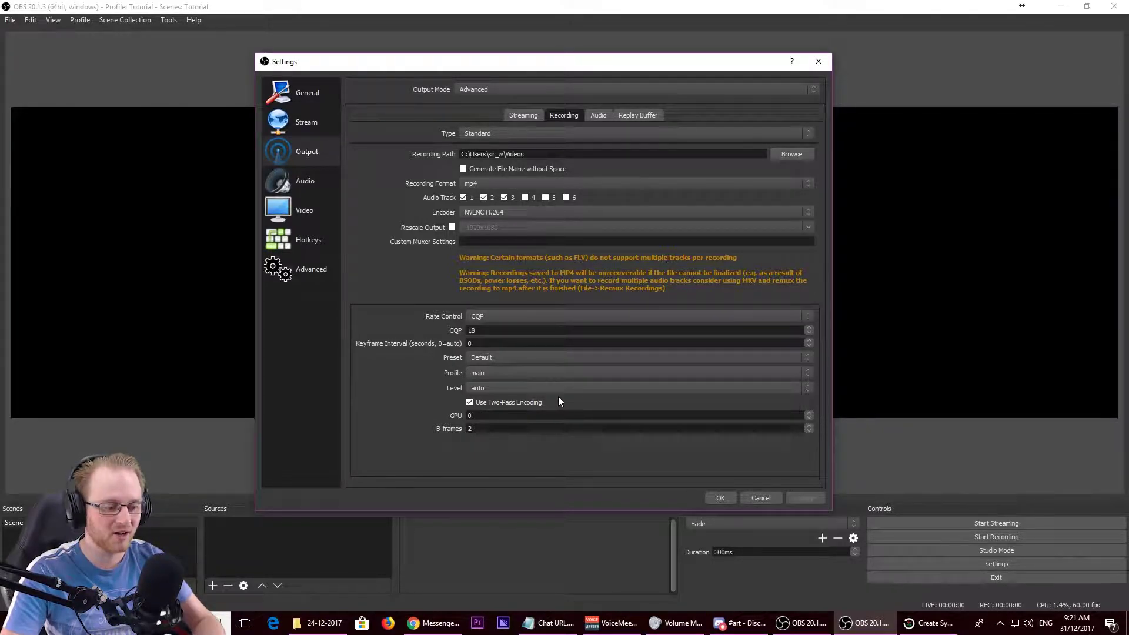
click(713, 499)
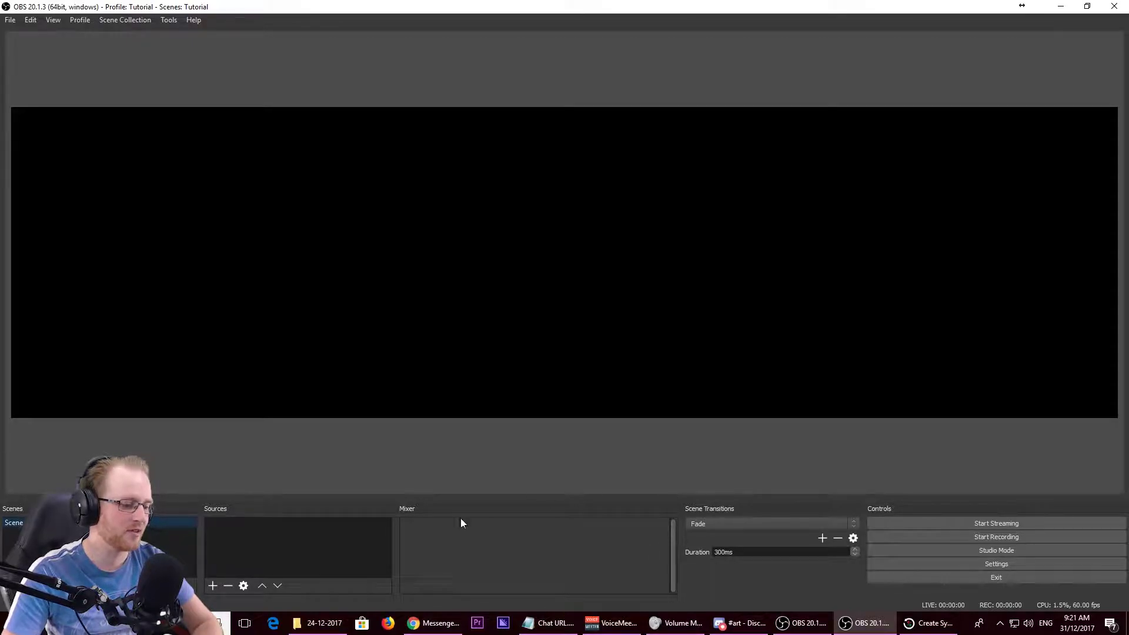
Add a new Audio Input Capture source named "Rode Mic" to the scene.
click(212, 586)
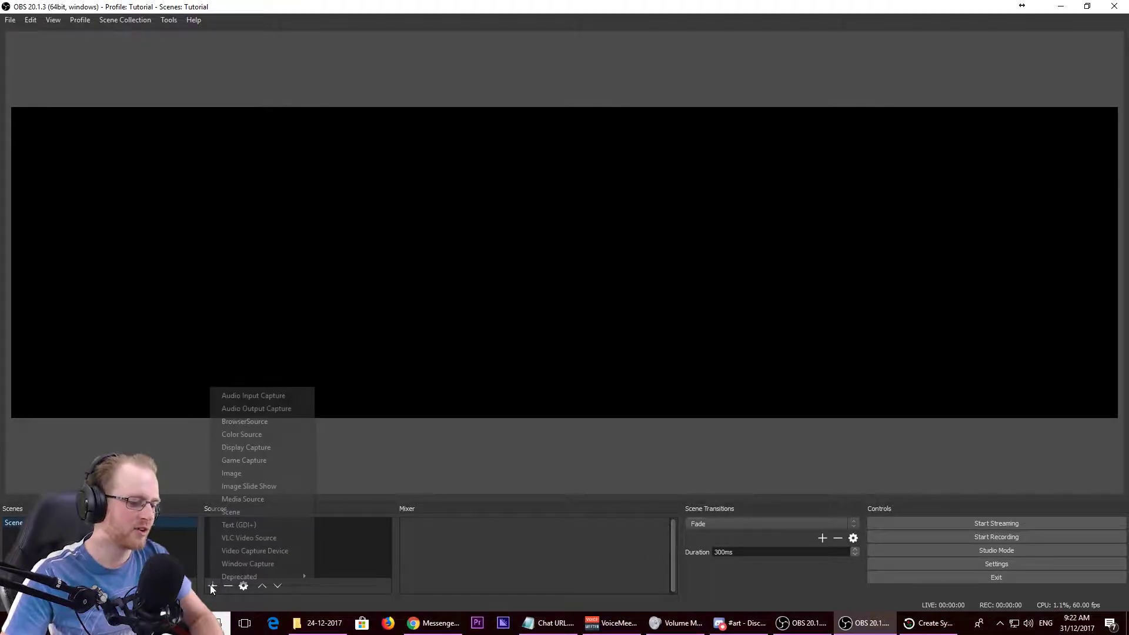
click(239, 396)
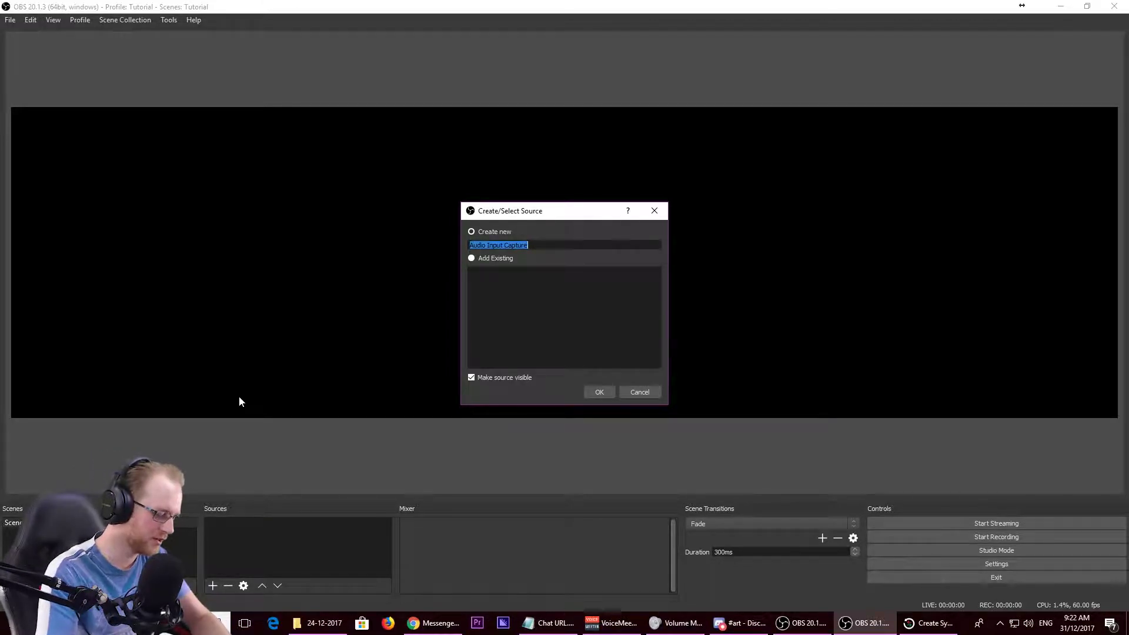
text(Mic)
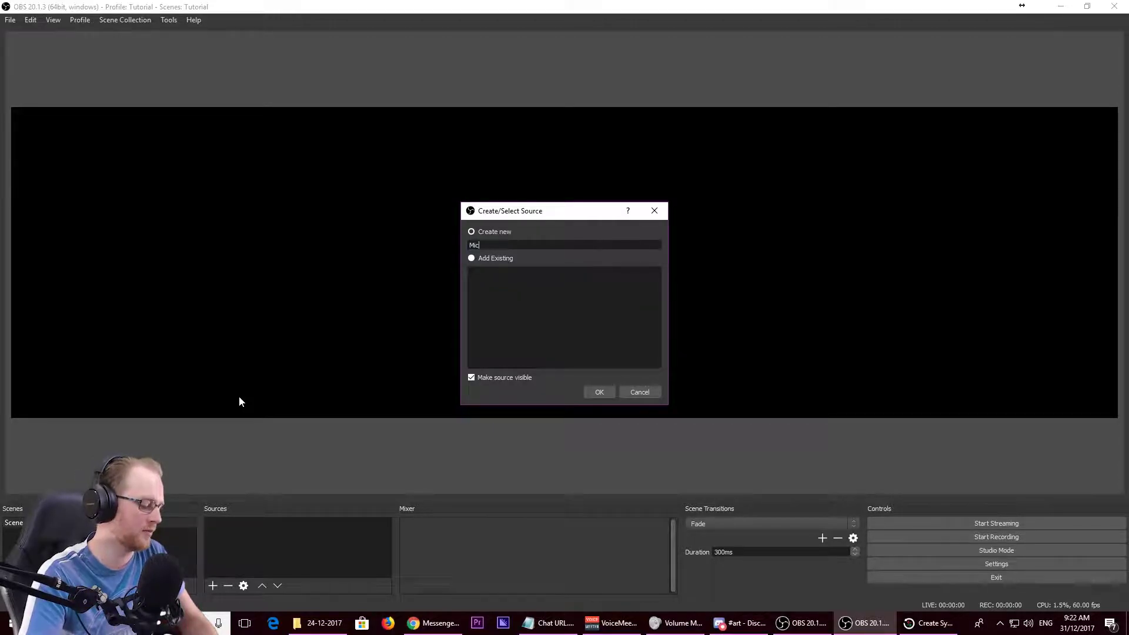
key(BackSpace)
key(BackSpace)
key(BackSpace)
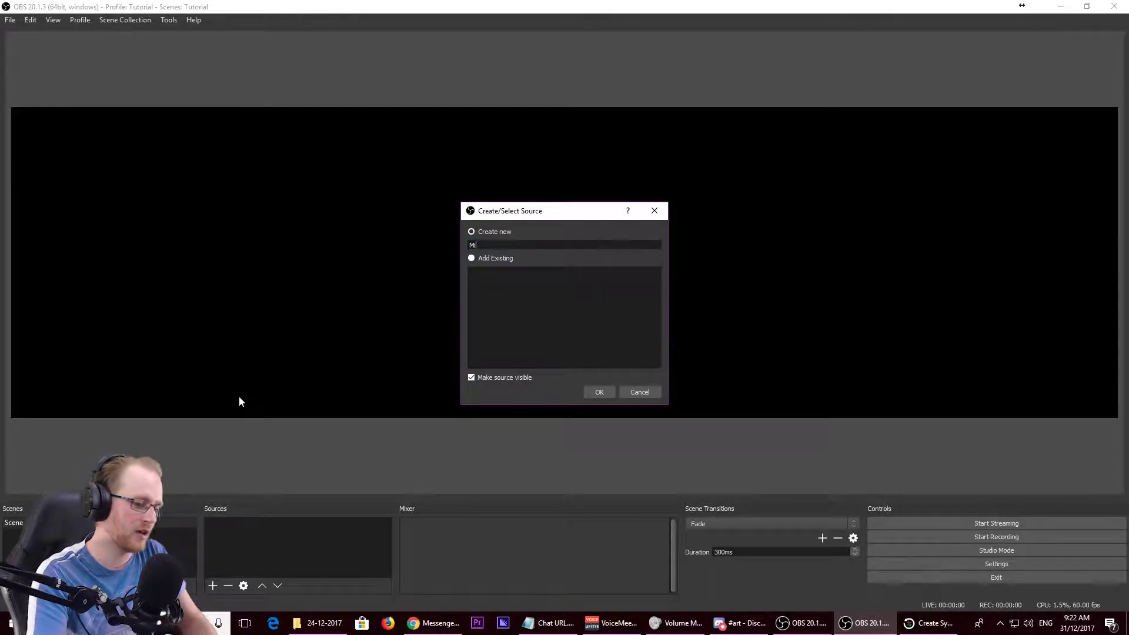
text(Rode )
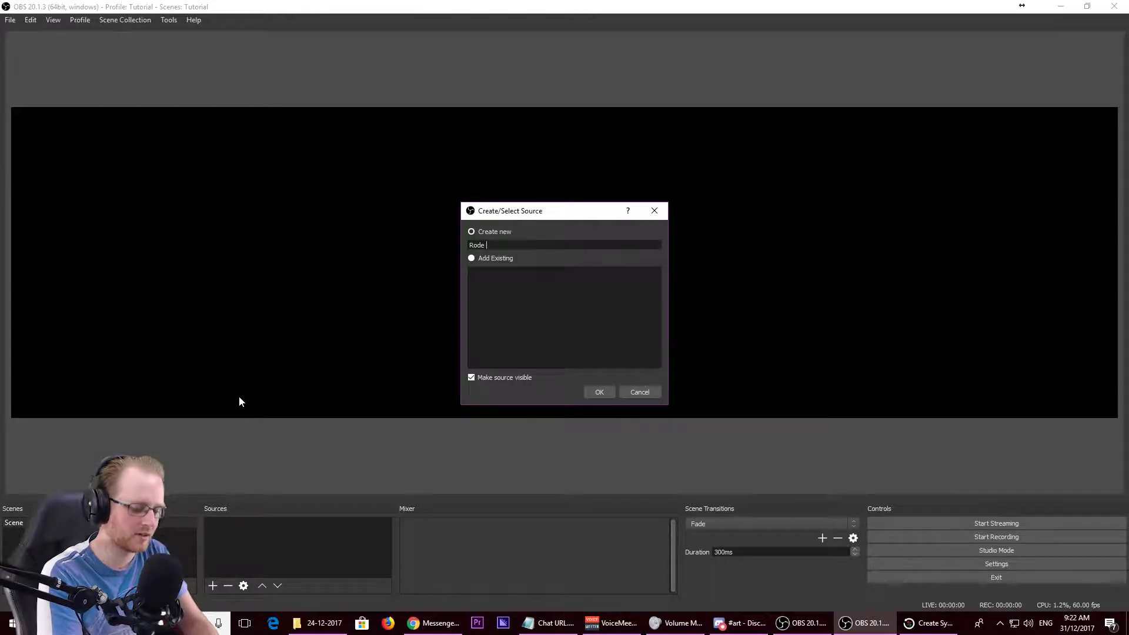
text(Mic)
key(Return)
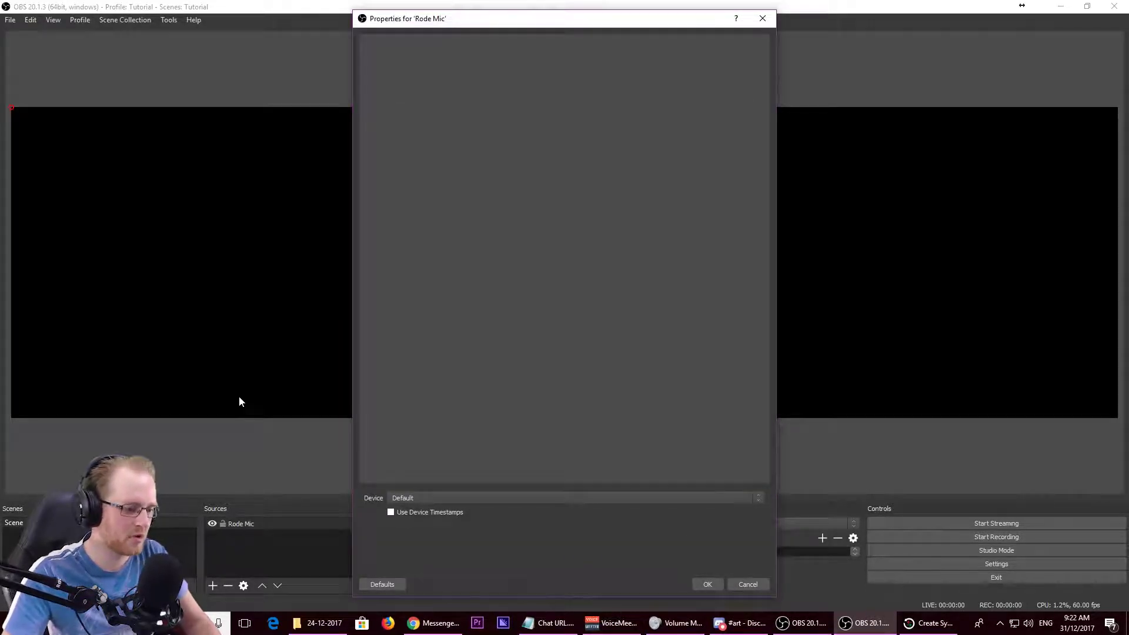
Set the Rode Mic source's device to Microphone (3- RODE NT-USB) and accept its properties.
click(477, 498)
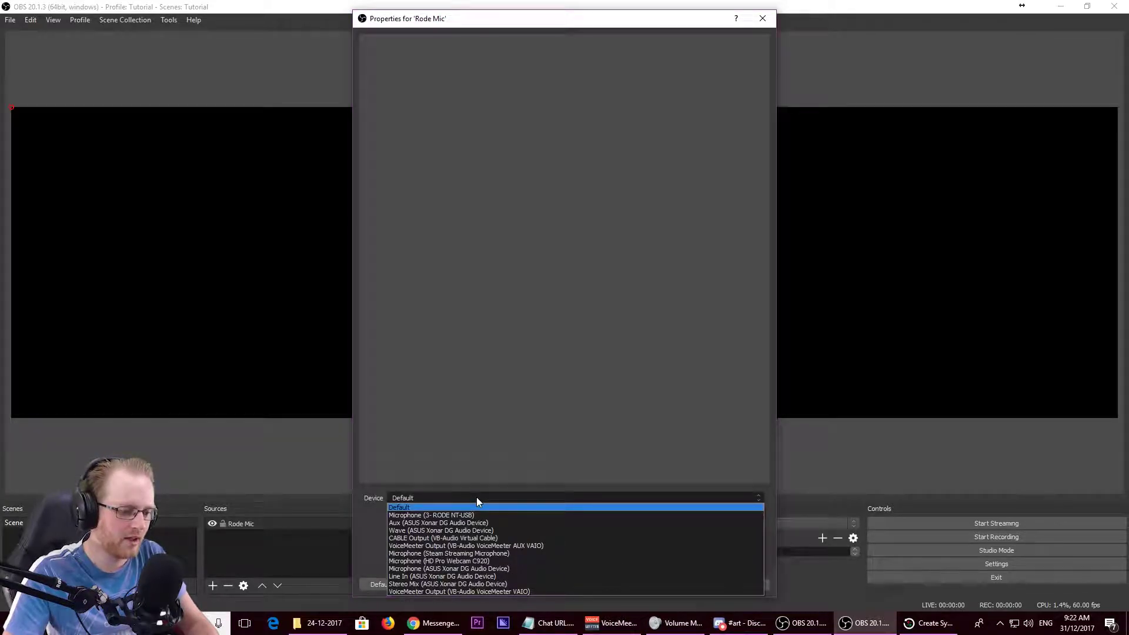
click(470, 515)
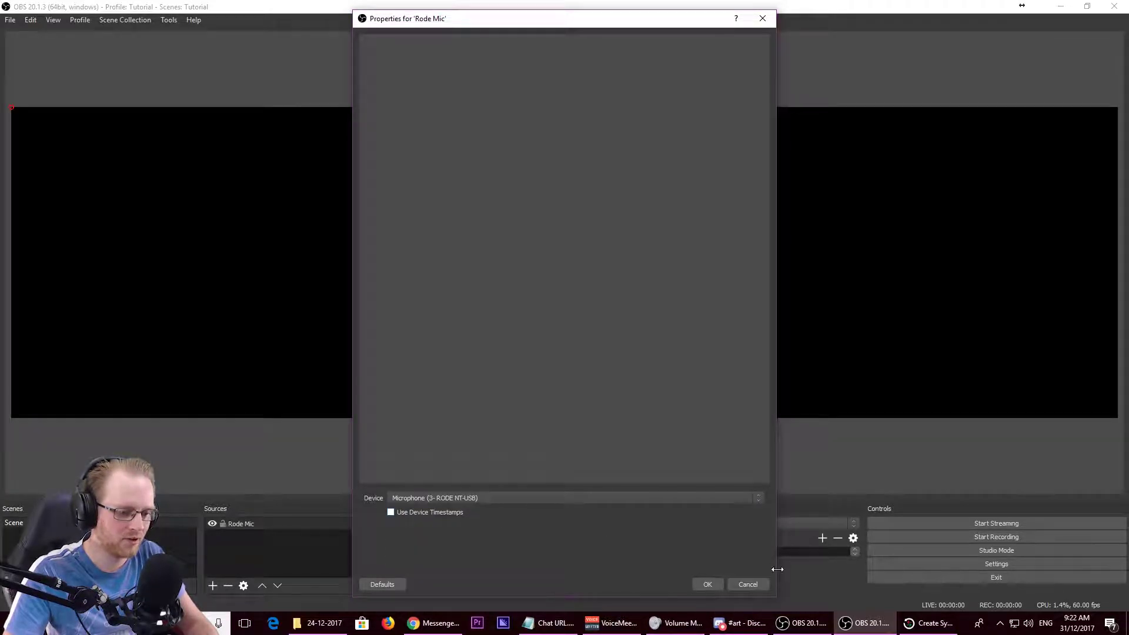
click(707, 585)
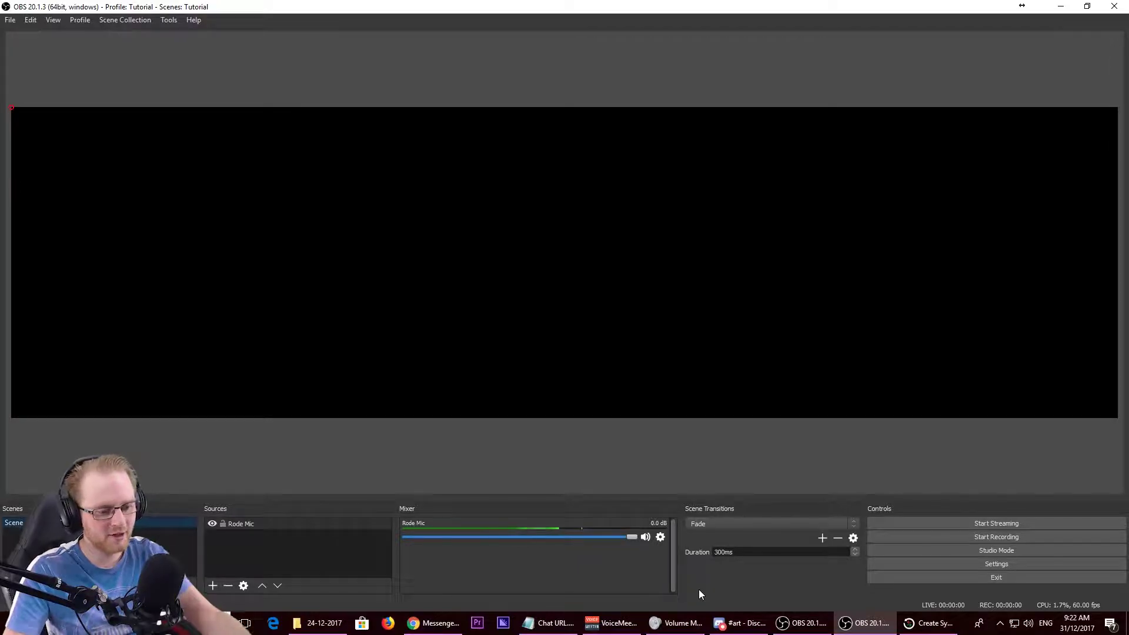
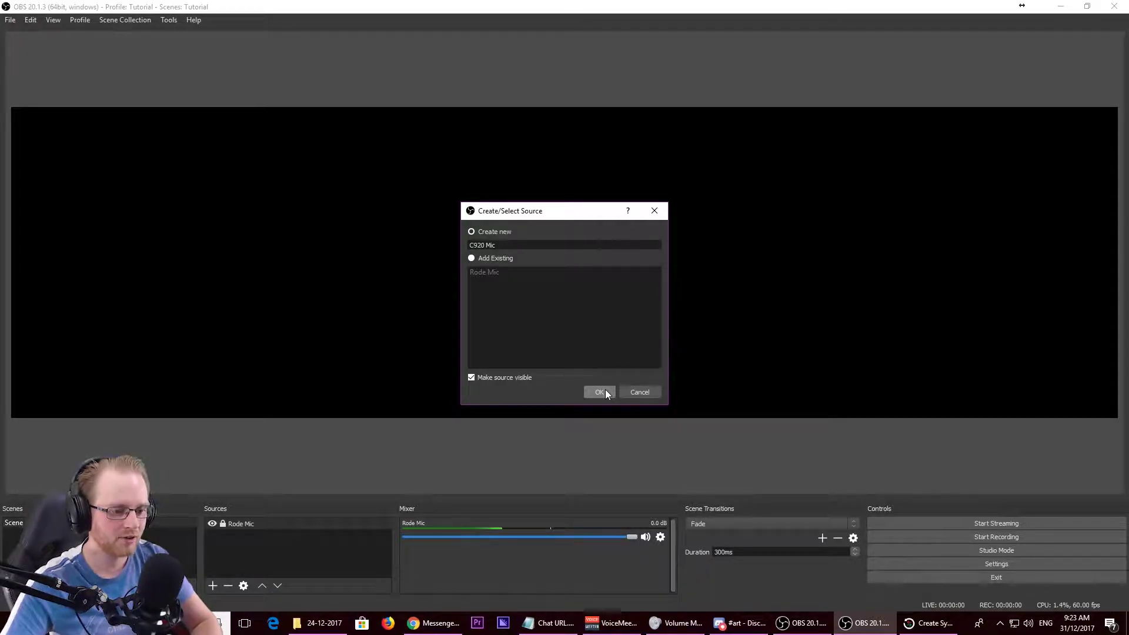
Create the "C920 Mic" audio input source with Microphone (HD Pro Webcam C920) as its device, and lock it.
click(606, 392)
click(421, 498)
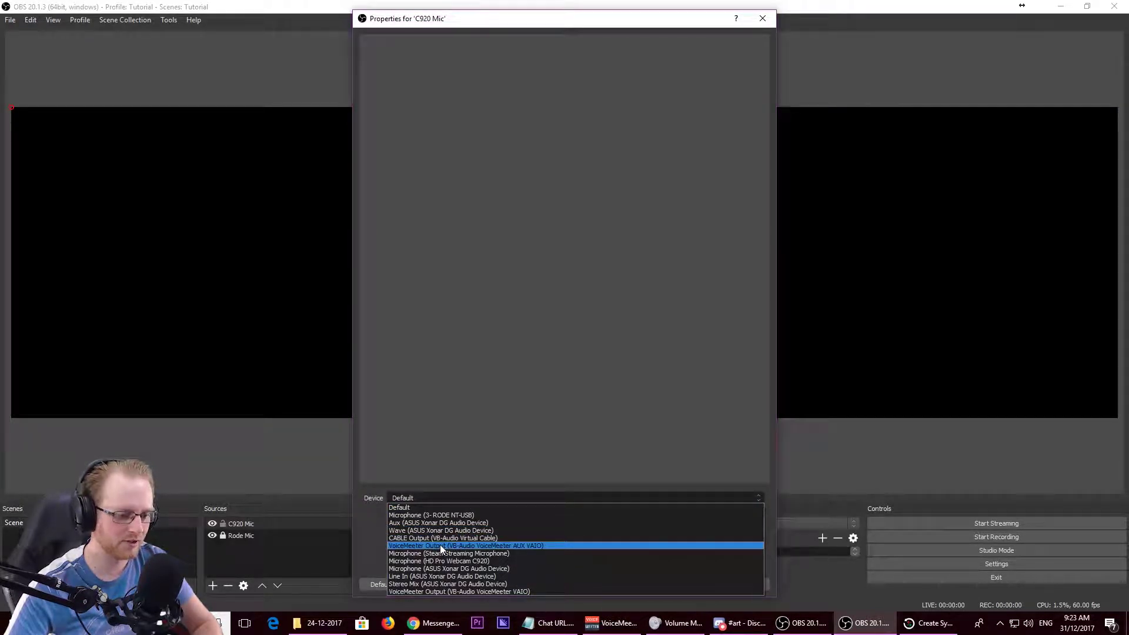
click(465, 562)
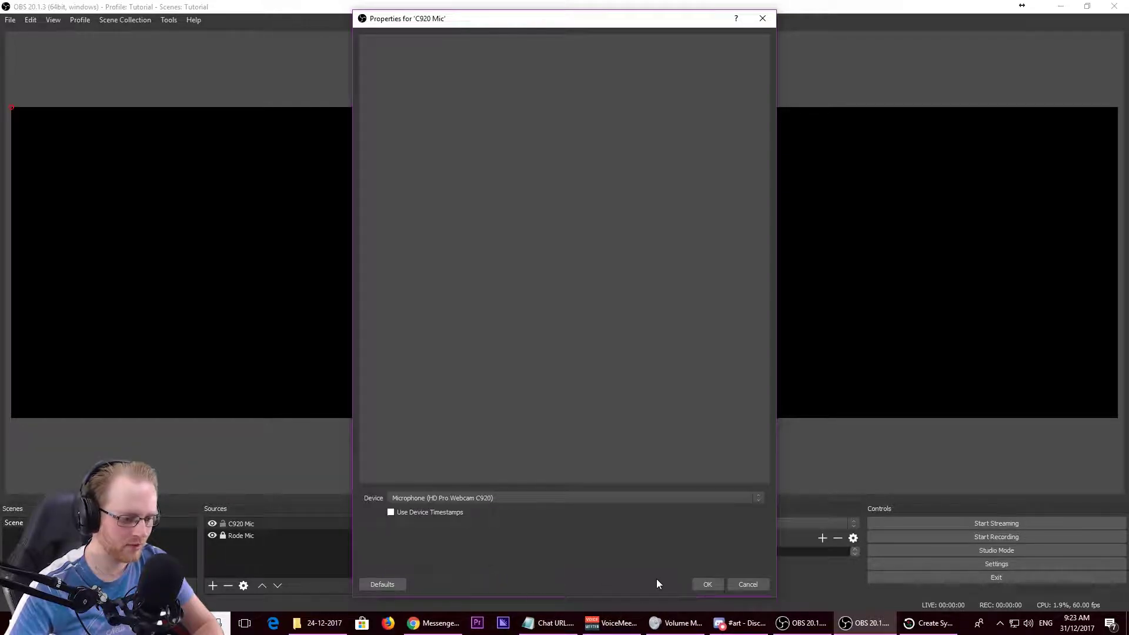
click(707, 584)
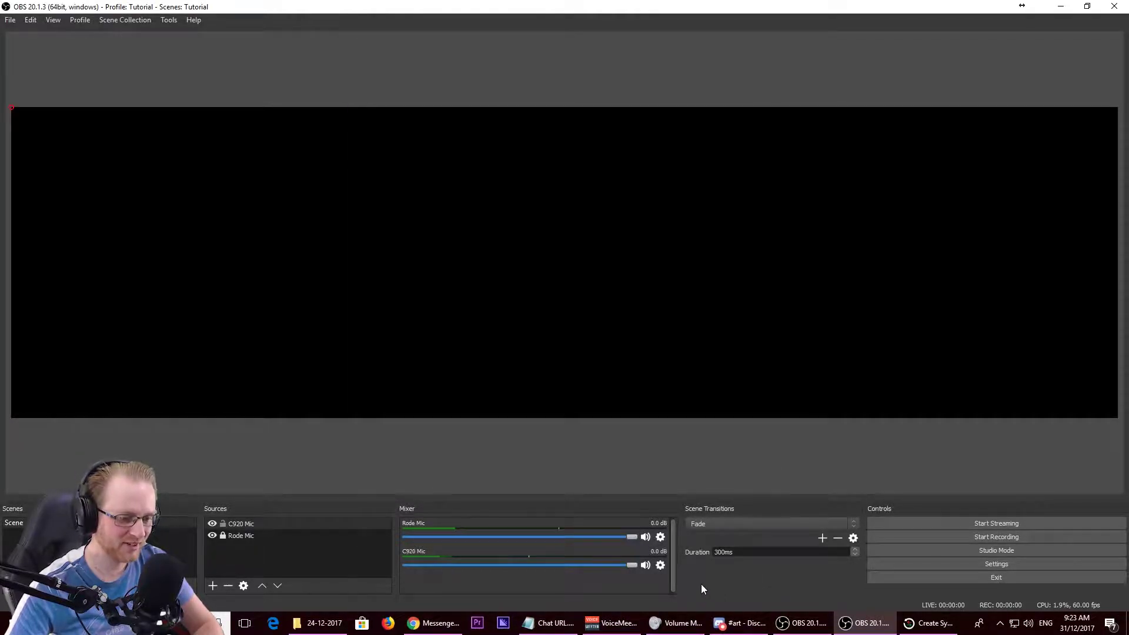
click(242, 531)
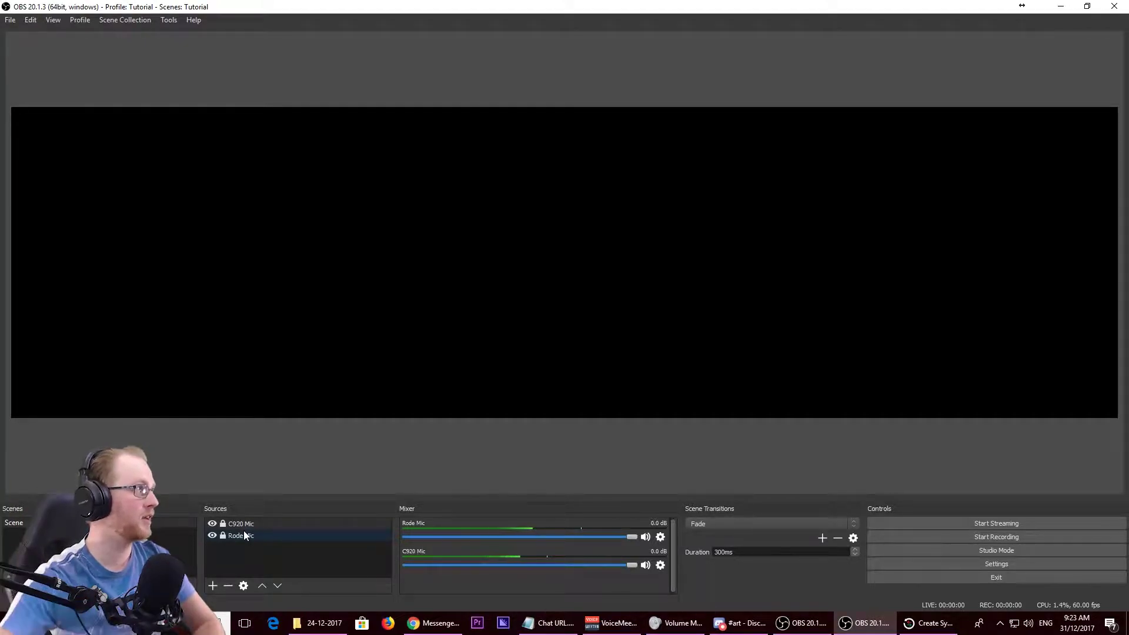
click(227, 567)
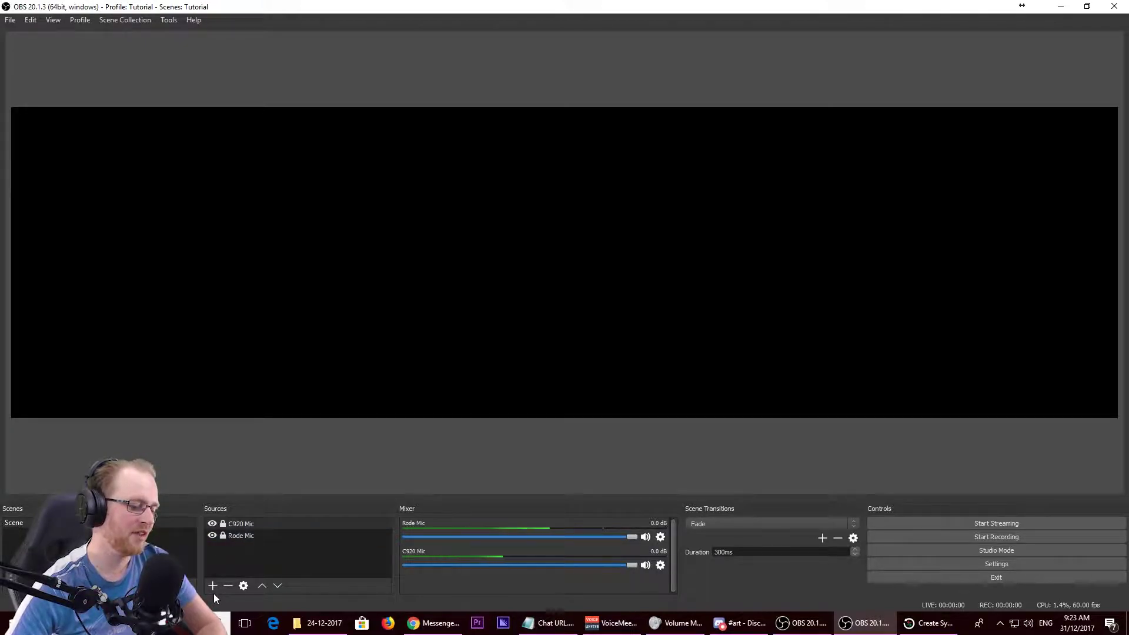
Add a new Audio Output Capture source named "Desktop Audio" to the scene.
click(213, 586)
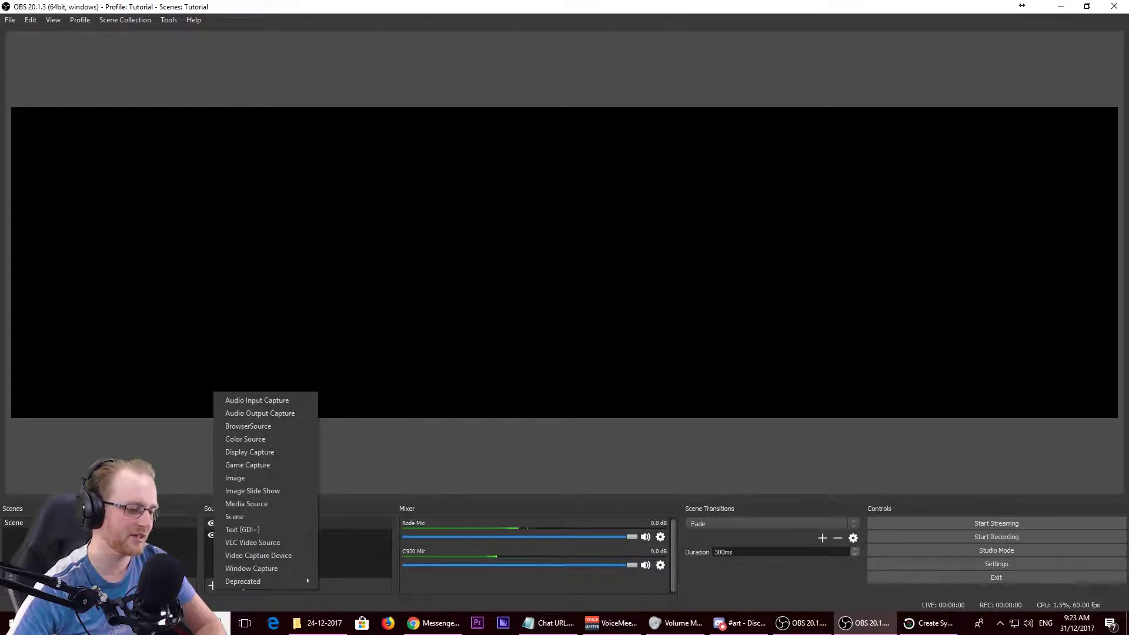
click(241, 413)
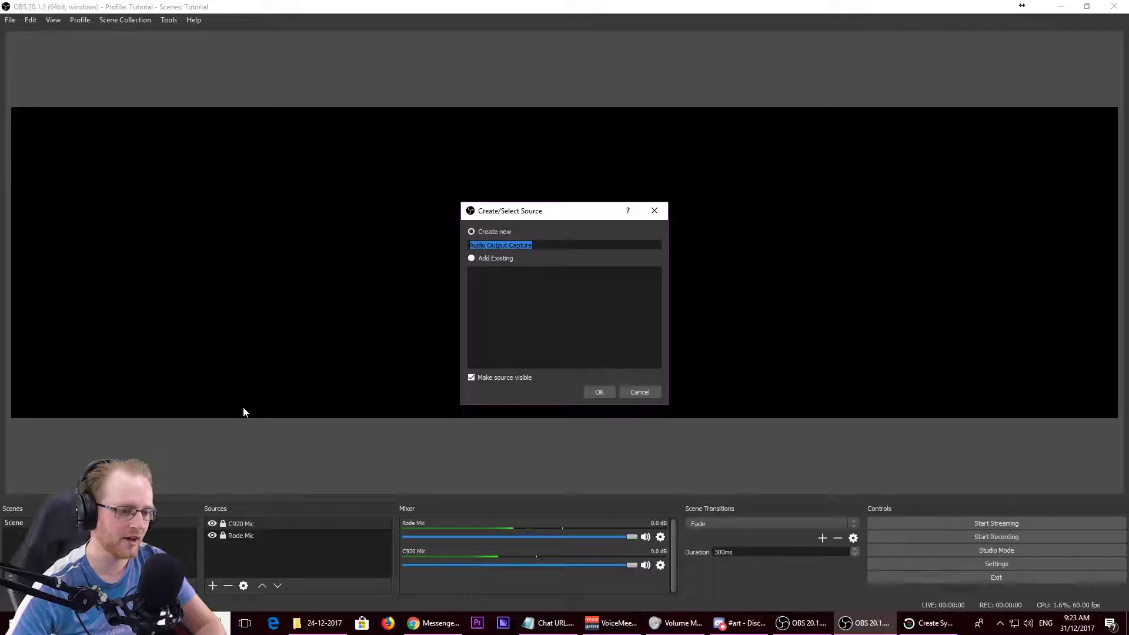
text(Des)
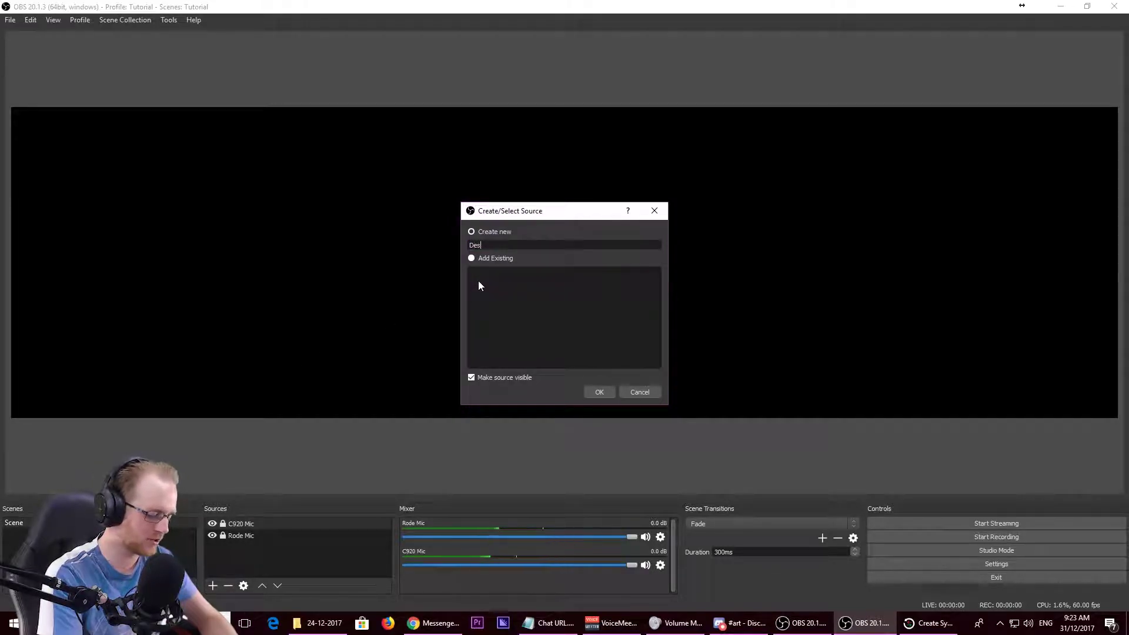
text(ktop Audio)
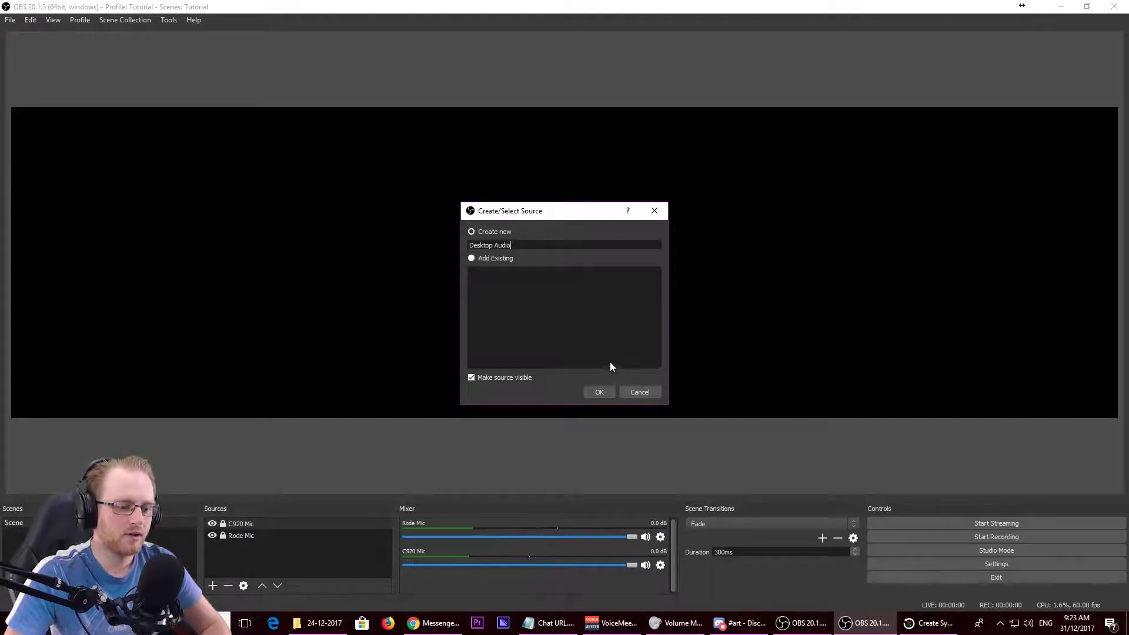
click(601, 391)
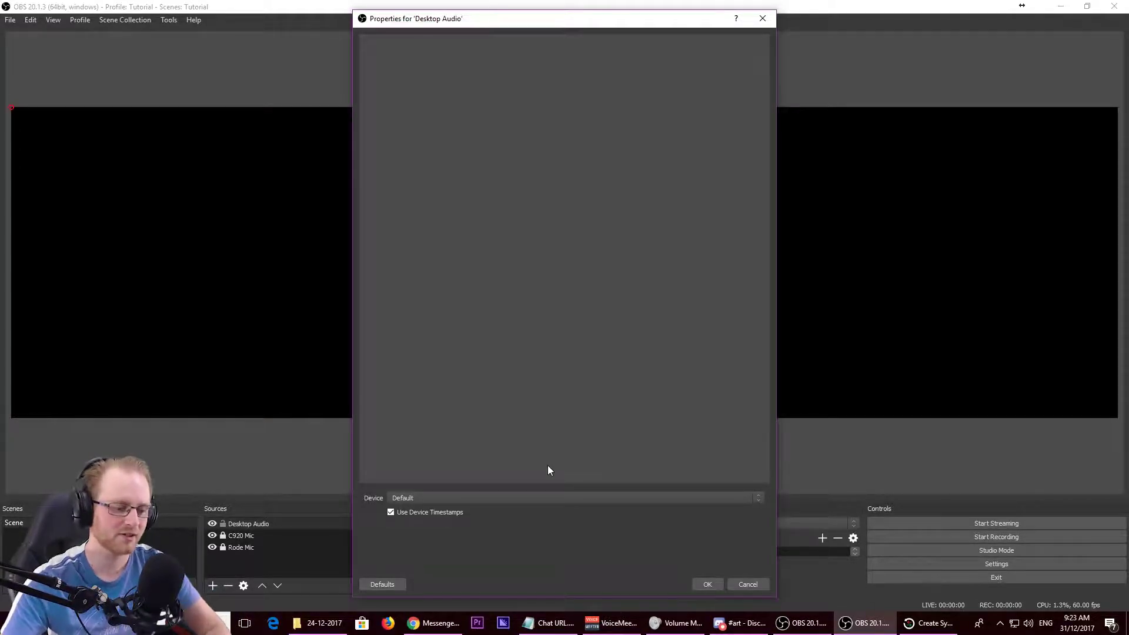
Set the Desktop Audio source's device to Speakers (VB-Audio VoiceMeeter VAIO) and accept its properties.
click(522, 500)
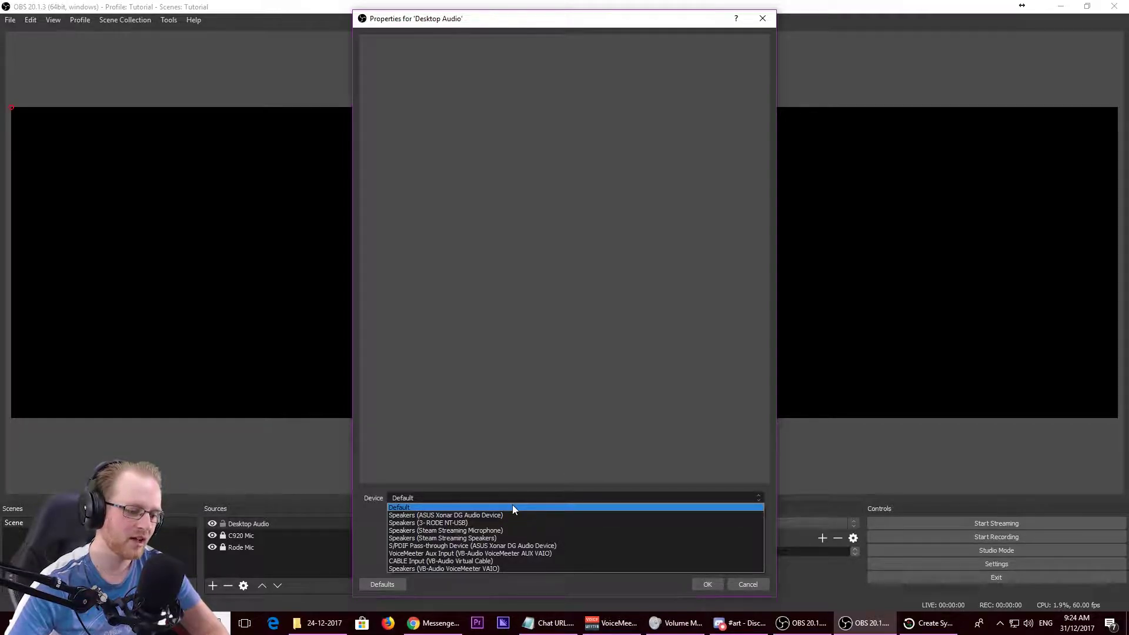
click(510, 567)
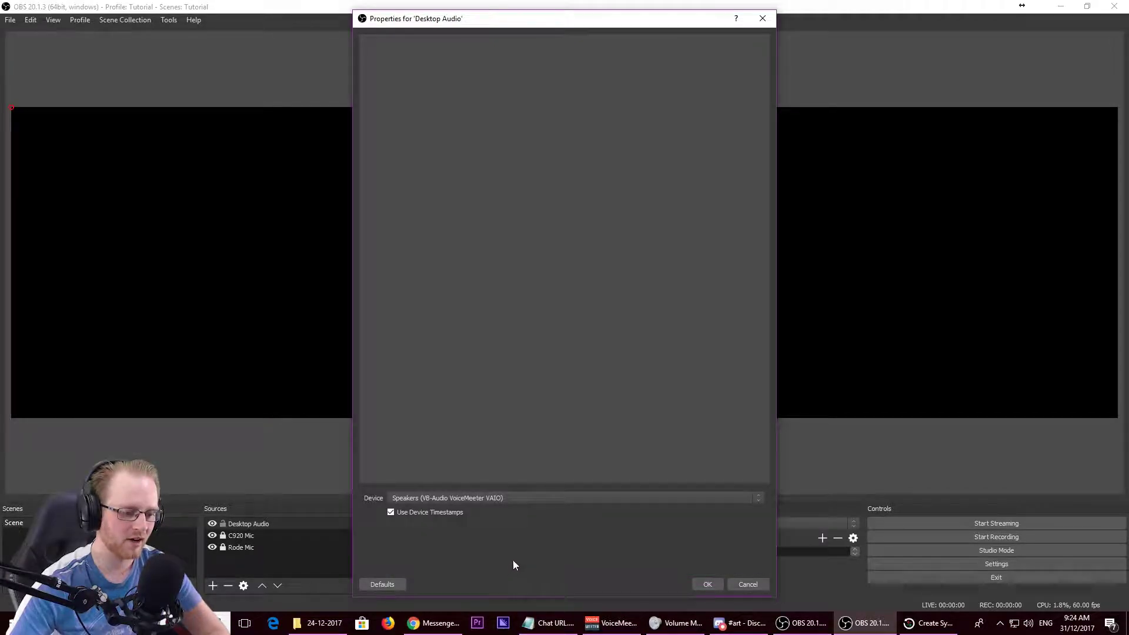
click(713, 588)
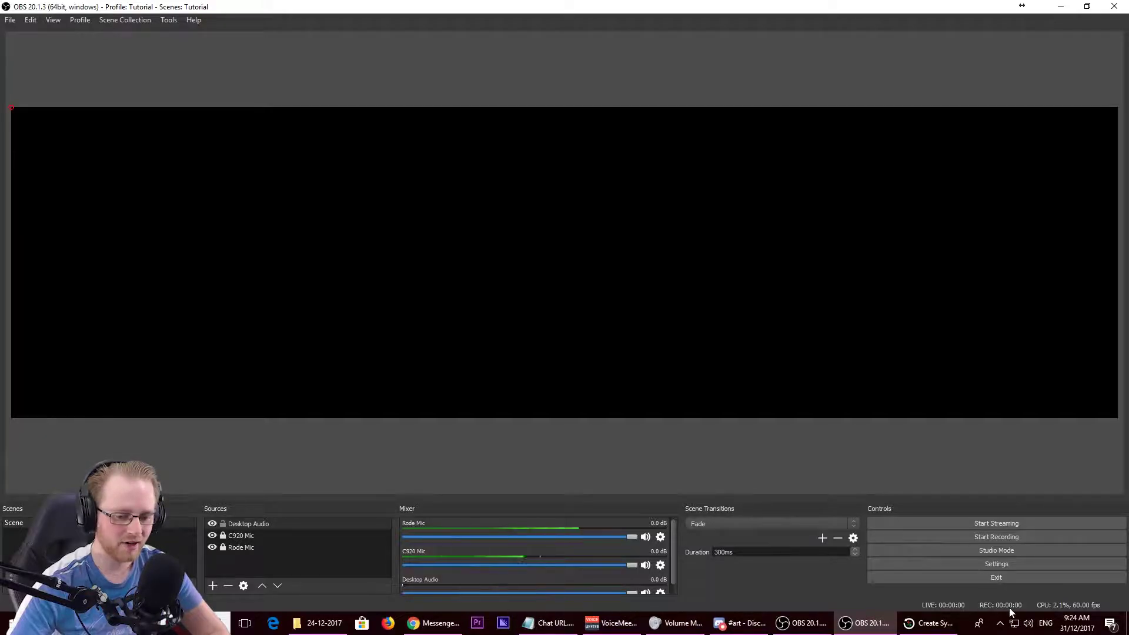
click(1028, 622)
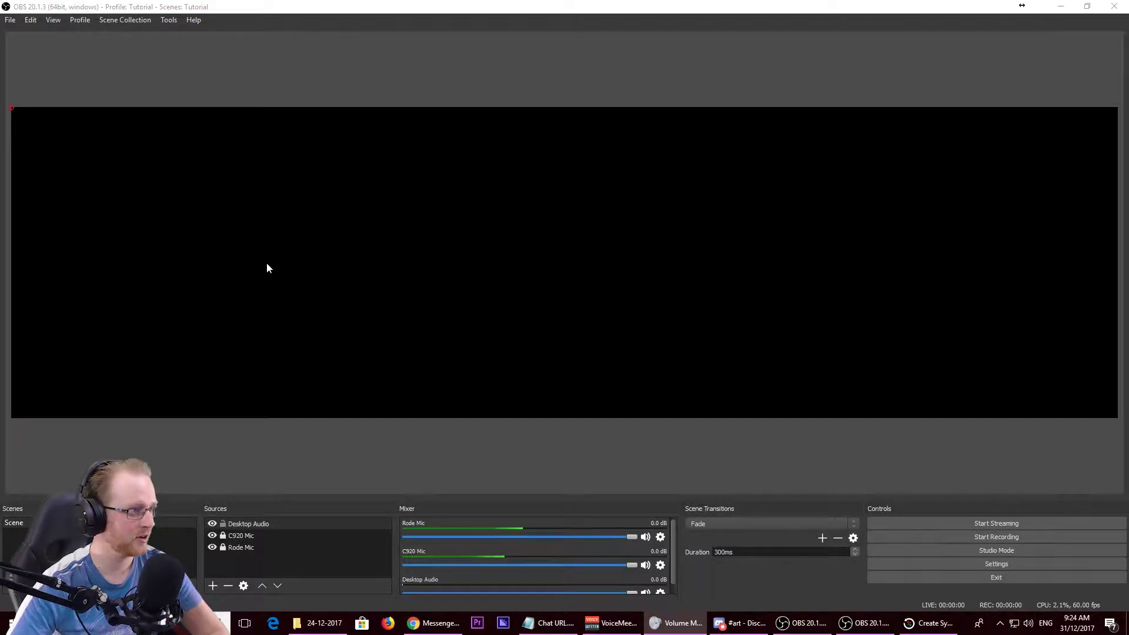
key(super)
text(pre)
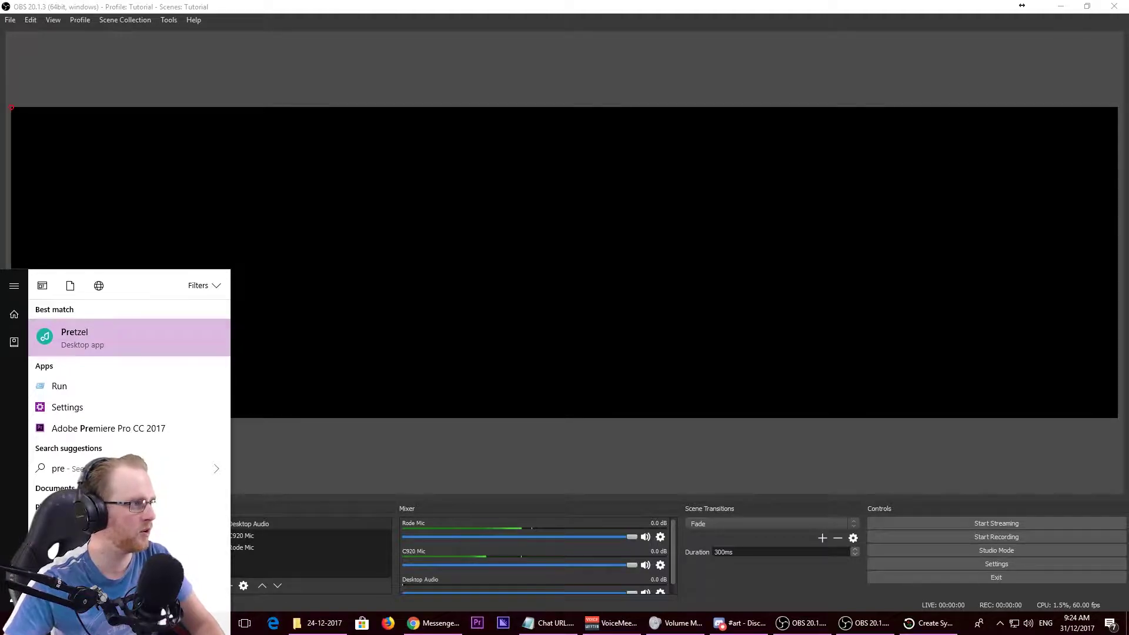
key(Escape)
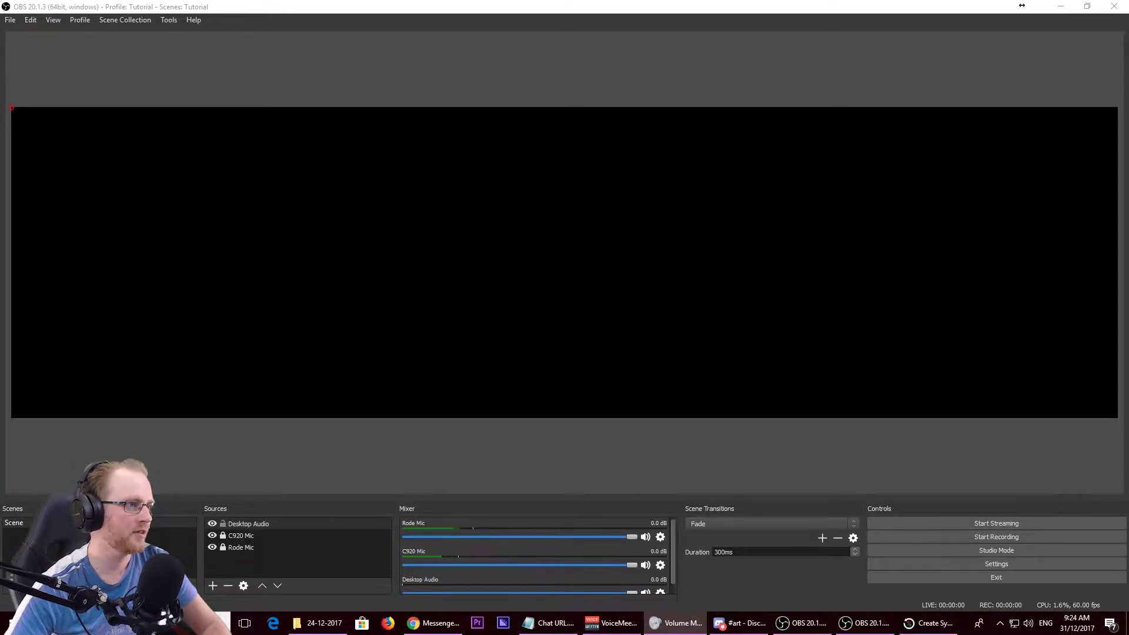
key(alt+F4)
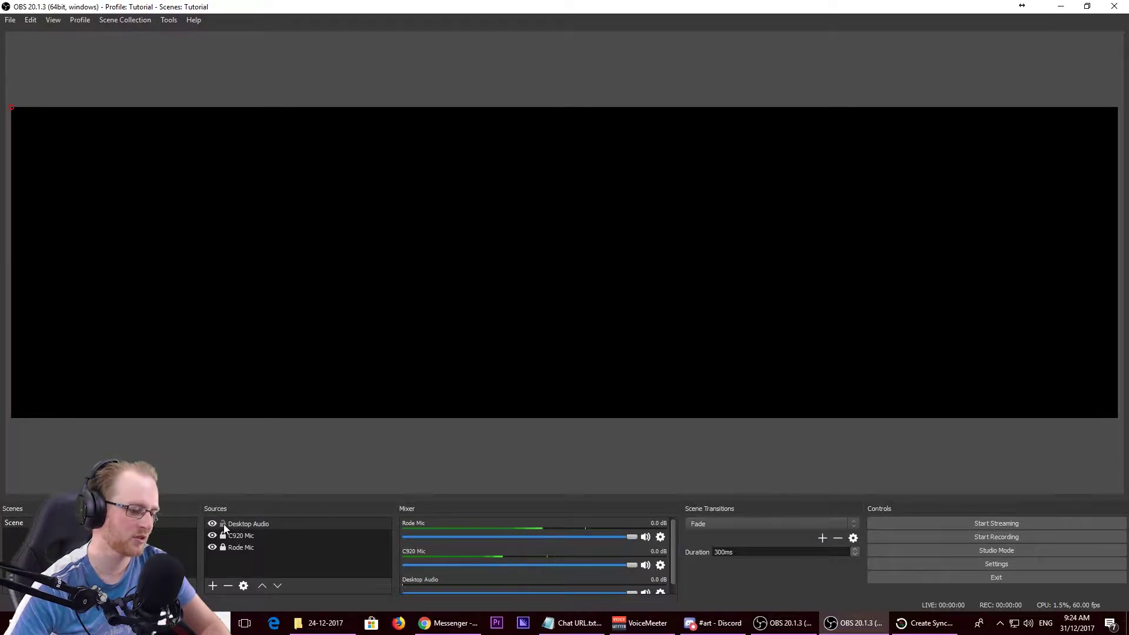
Add a new Video Capture Device source named "C920" to the scene.
click(249, 550)
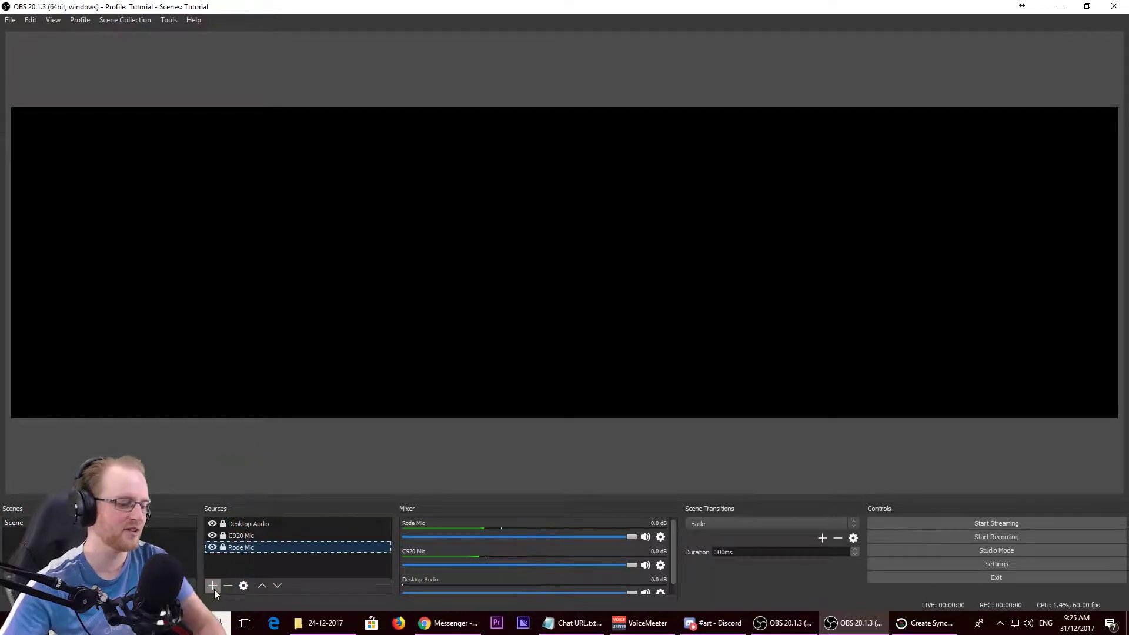
click(214, 588)
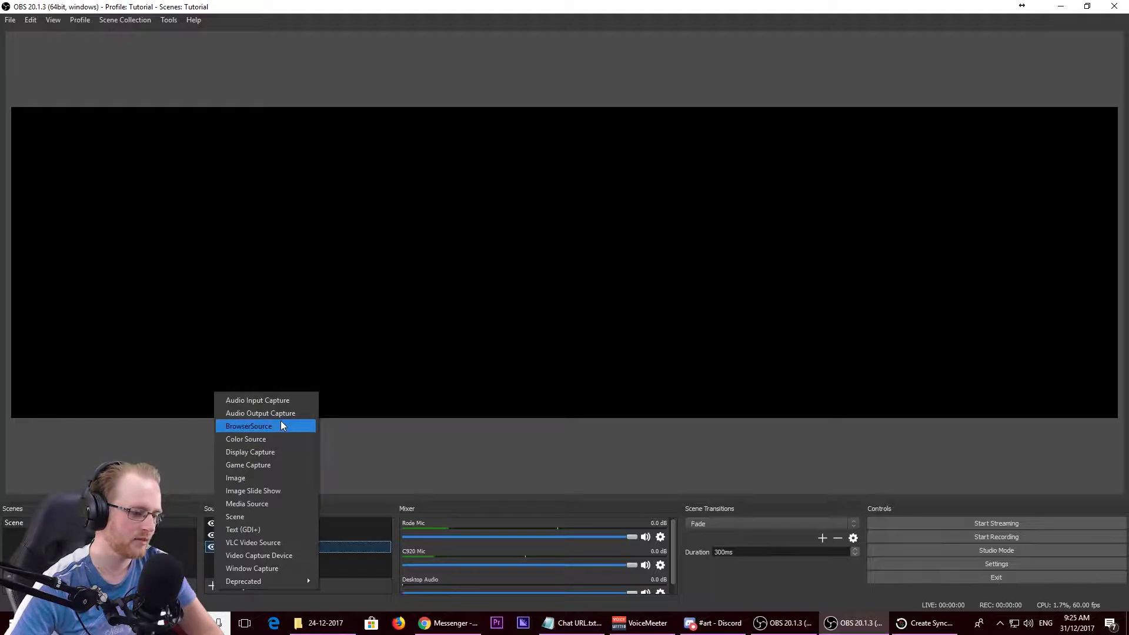
click(260, 562)
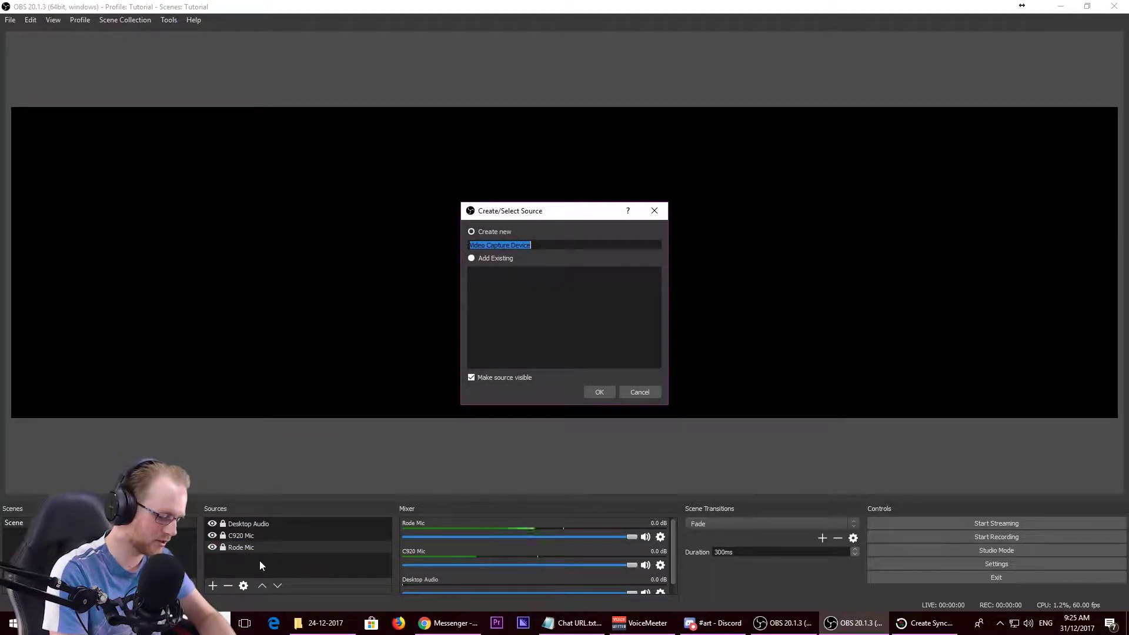
text(C920)
key(Return)
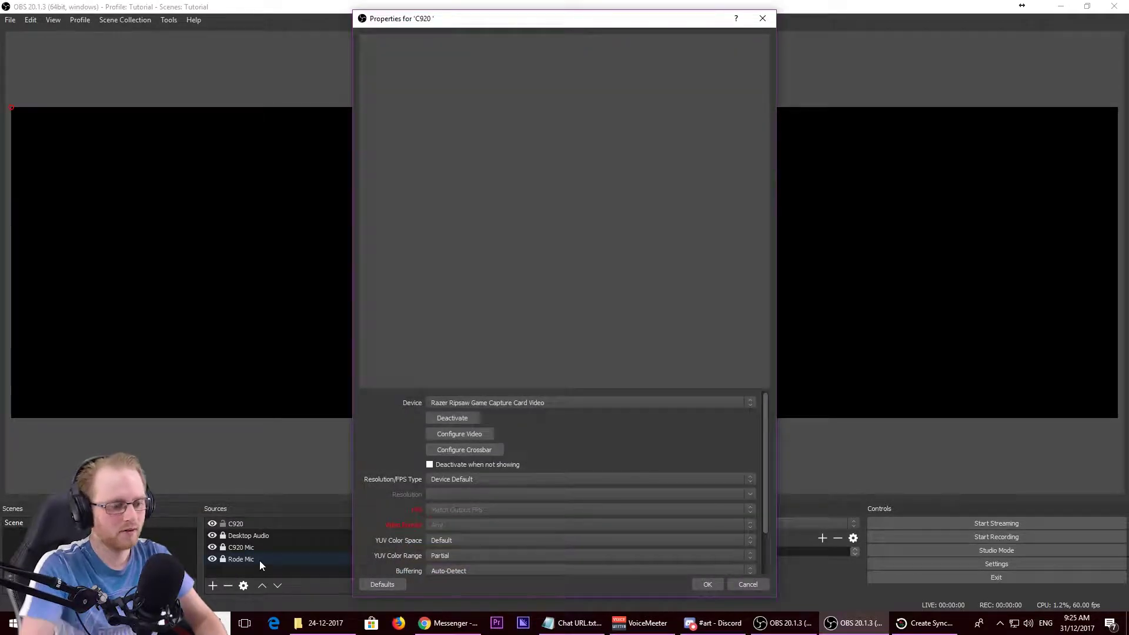
Set the C920 source's device to Logitech HD Pro Webcam C920 and its Resolution/FPS Type to Custom.
click(535, 403)
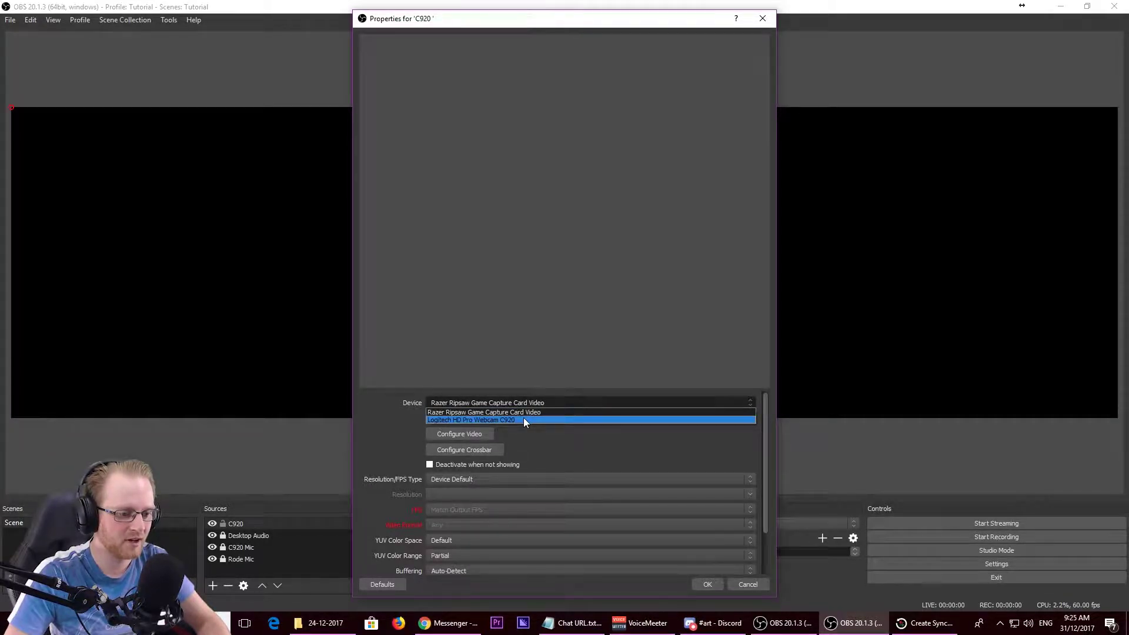
click(525, 420)
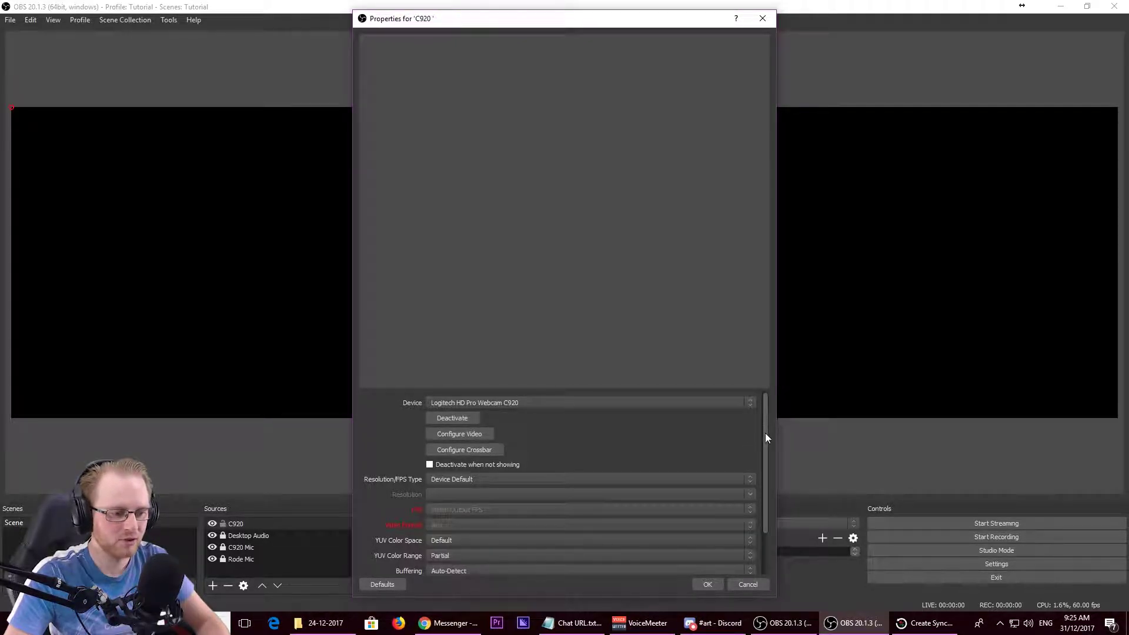
drag(765, 438, 769, 462)
click(572, 445)
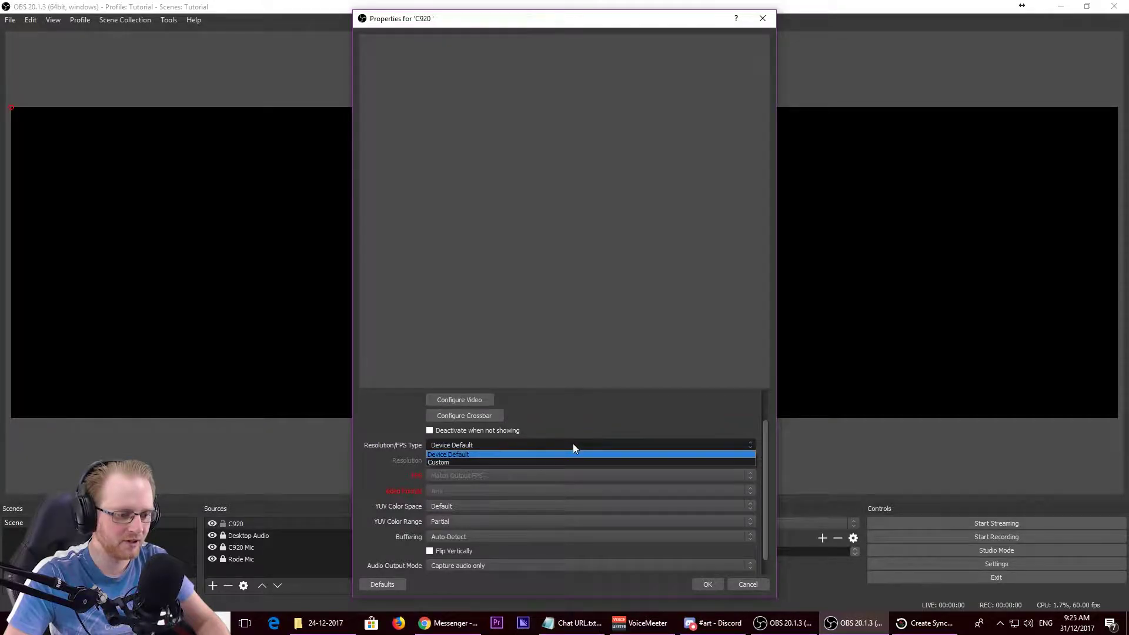
click(569, 462)
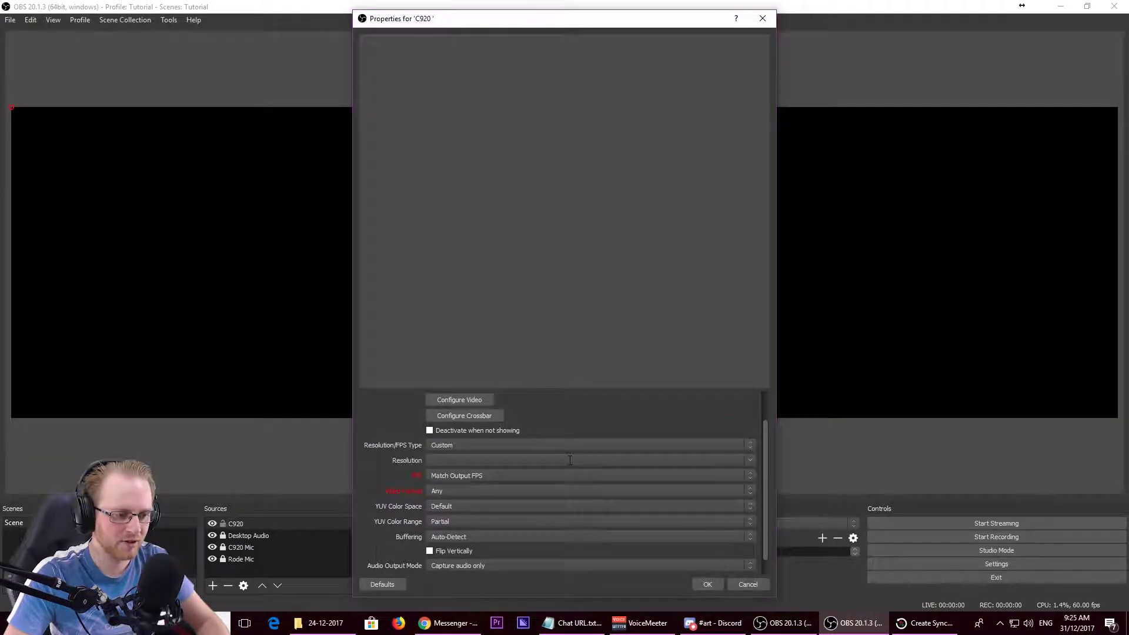
Set the C920 source's resolution to 1920x1080, its FPS to 30 and its Video Format to MJPEG.
click(746, 462)
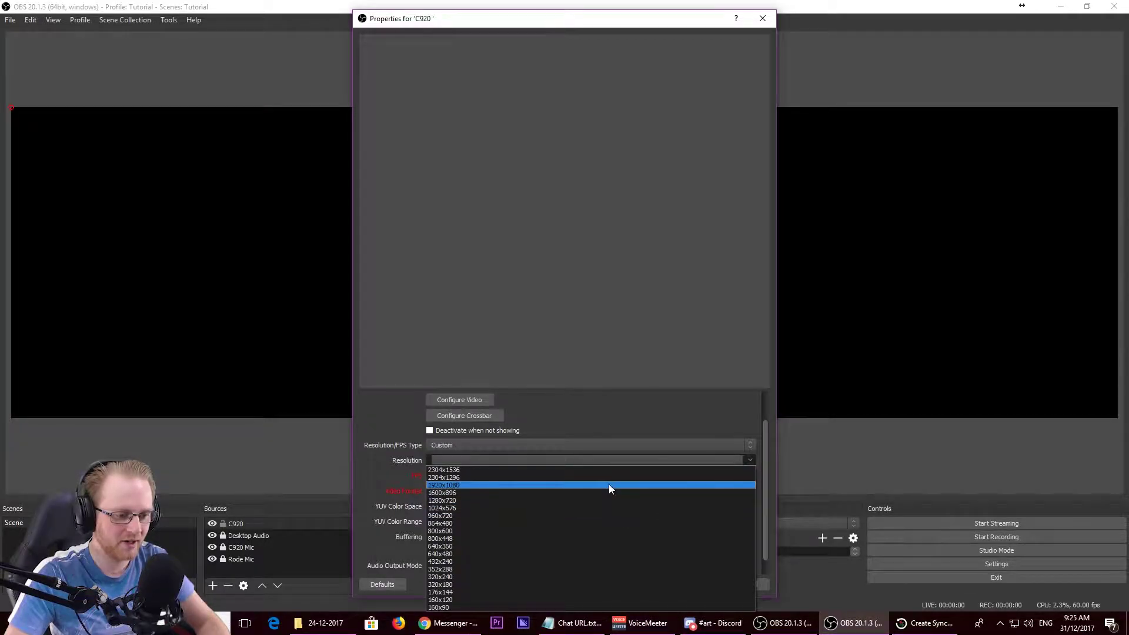
click(609, 485)
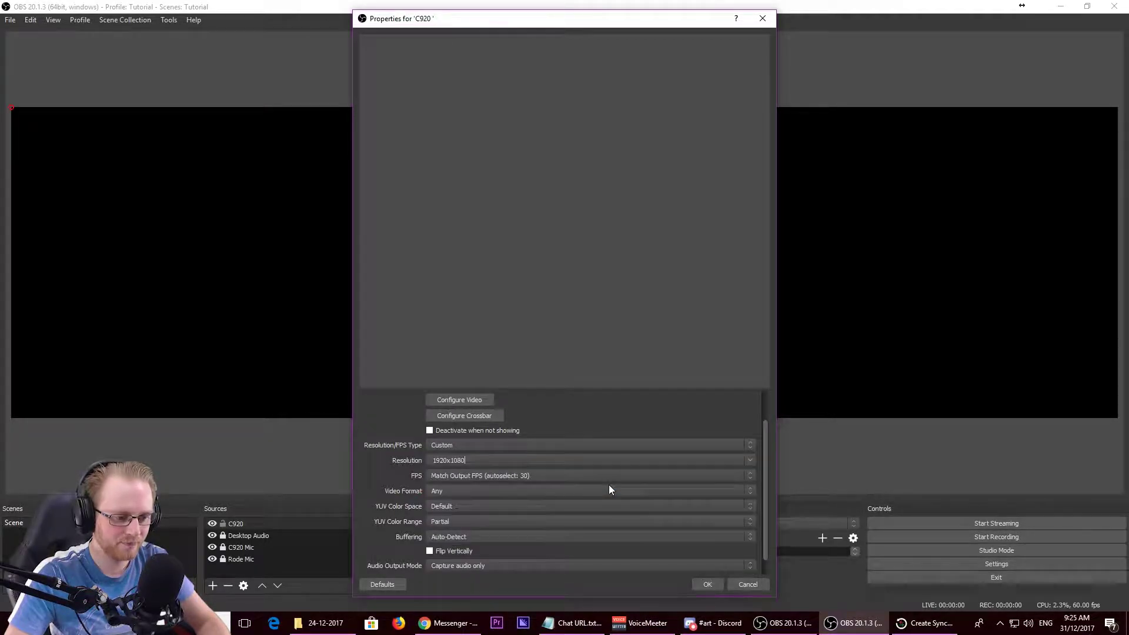
click(749, 476)
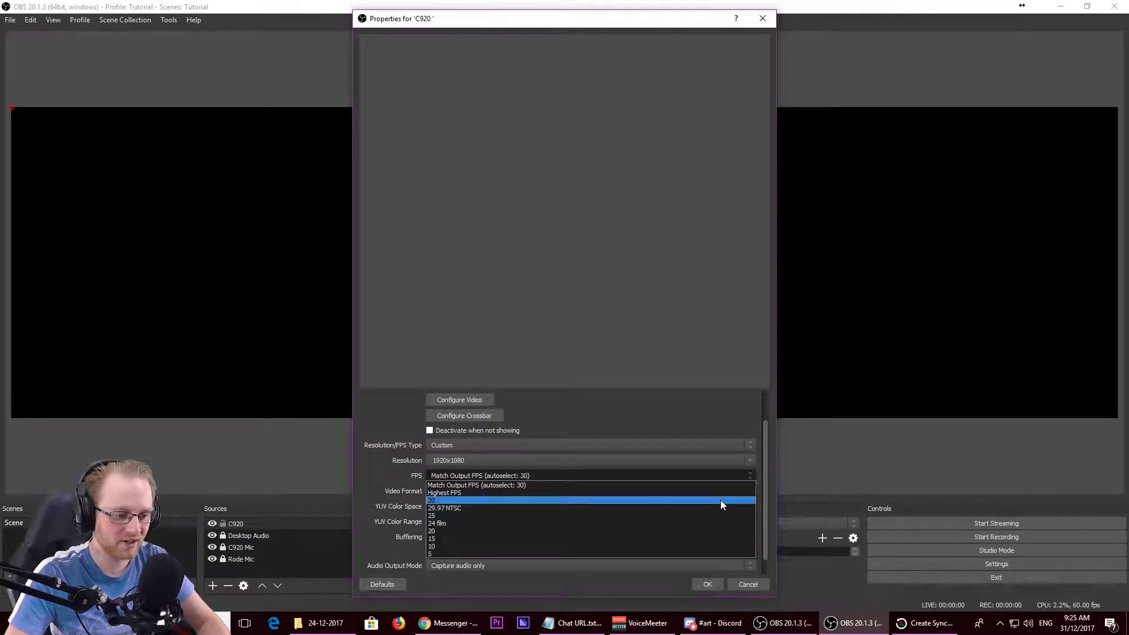
click(720, 501)
click(553, 489)
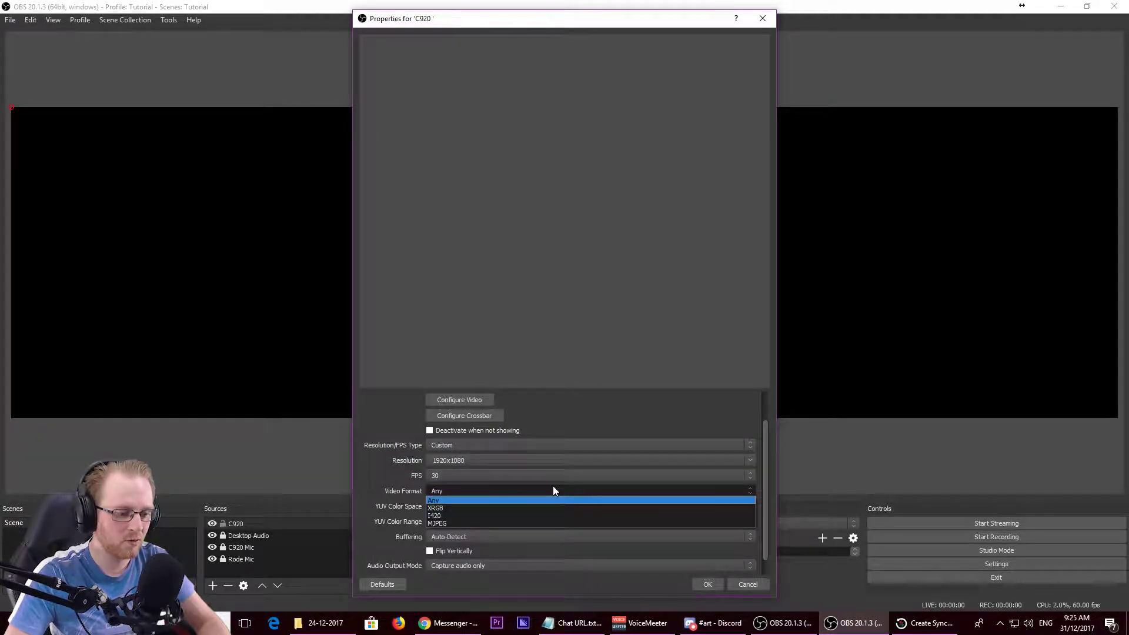
click(450, 521)
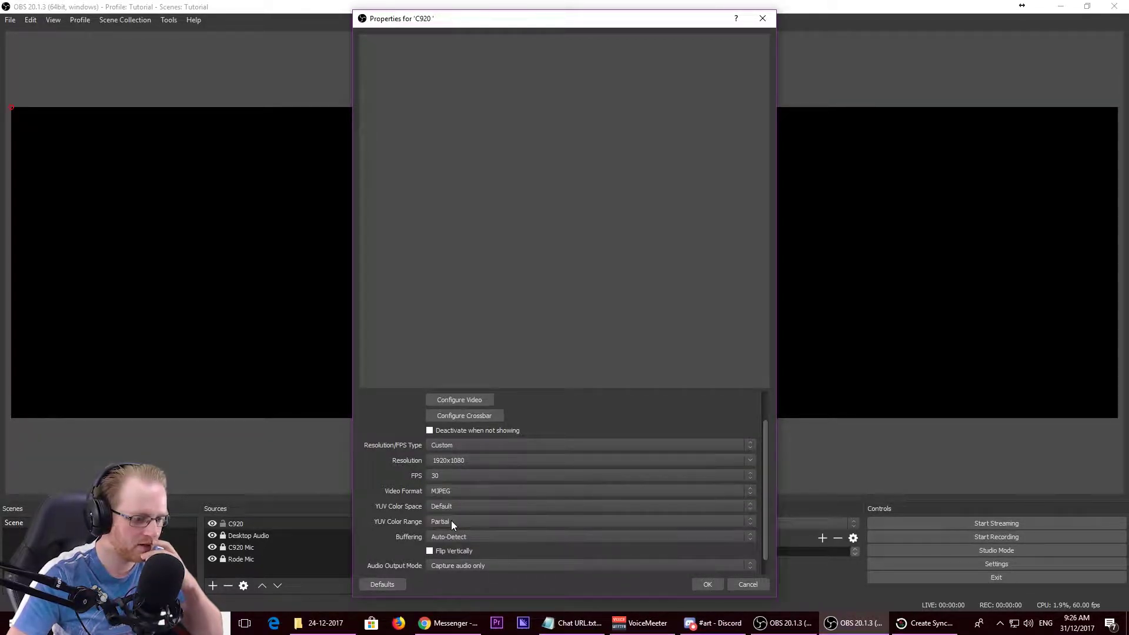
Set the C920 source's YUV Color Space to 709 and its Audio Output Mode to Capture audio only.
click(457, 501)
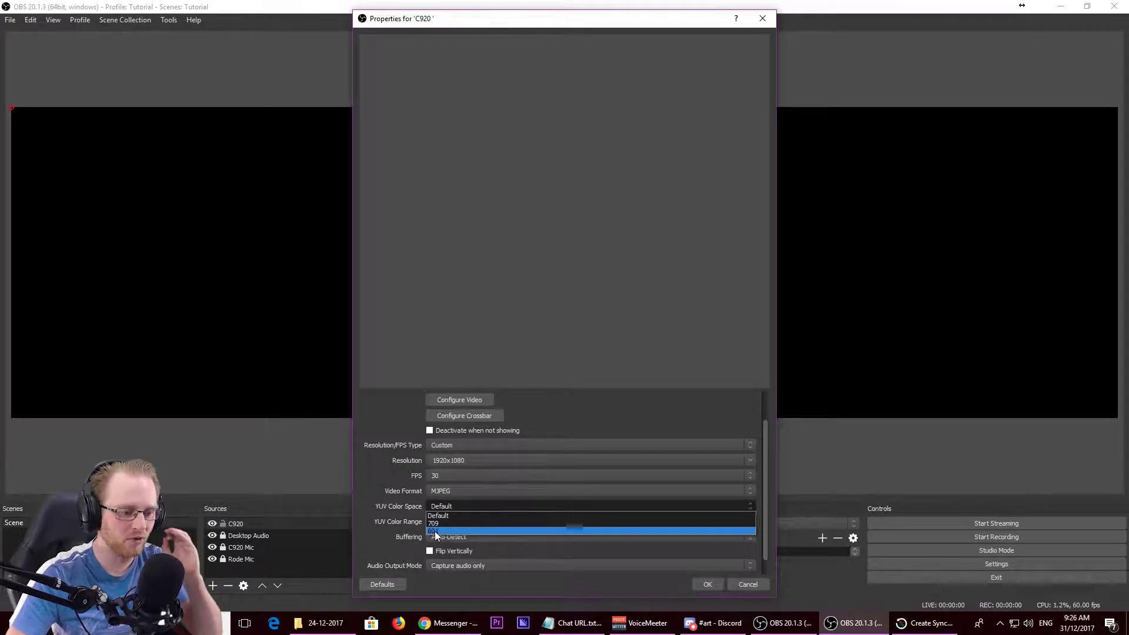
click(436, 531)
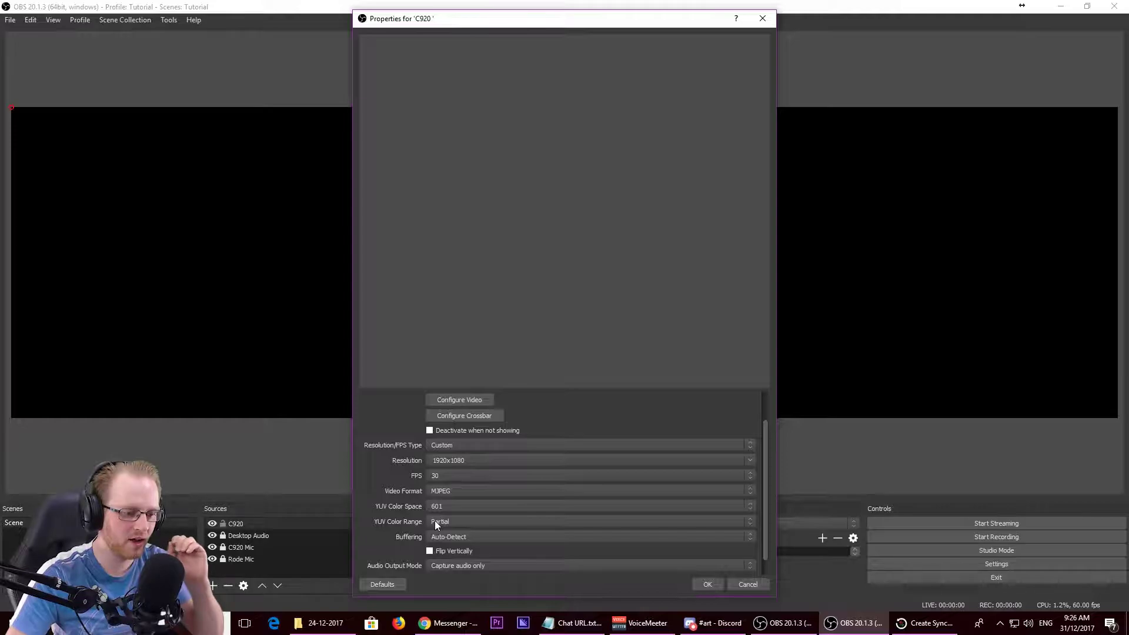
click(438, 504)
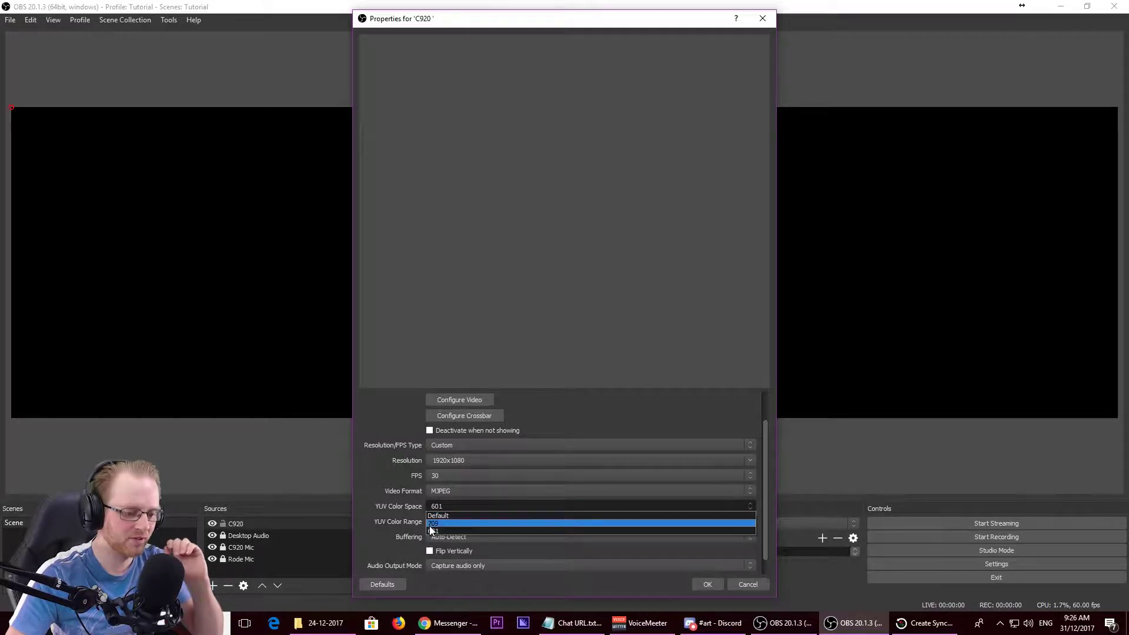
click(436, 524)
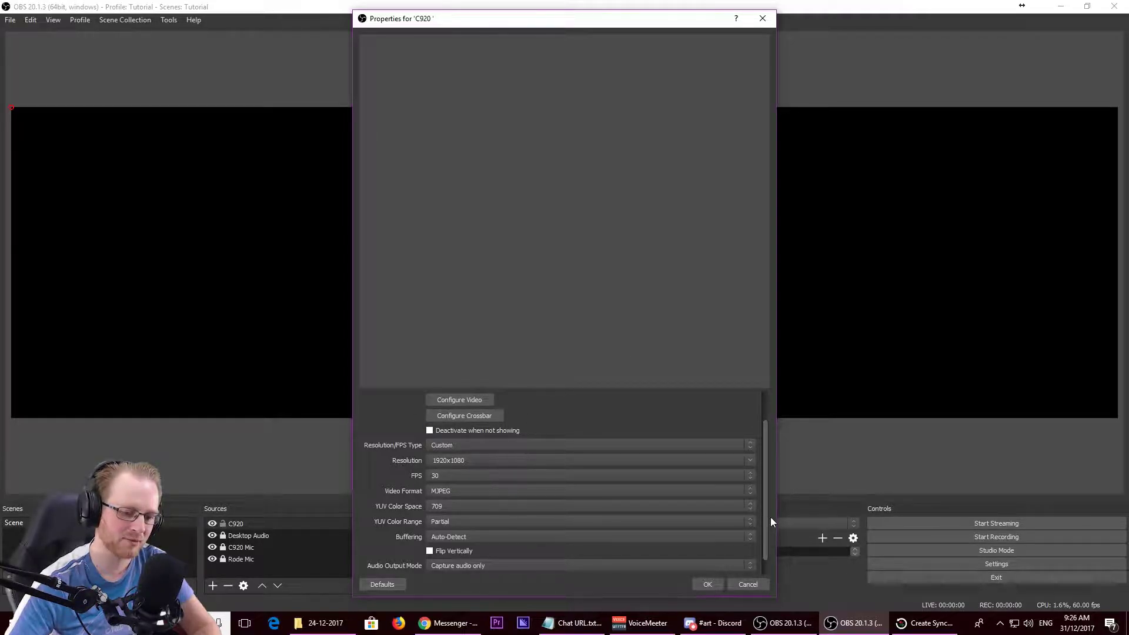
drag(764, 518, 766, 532)
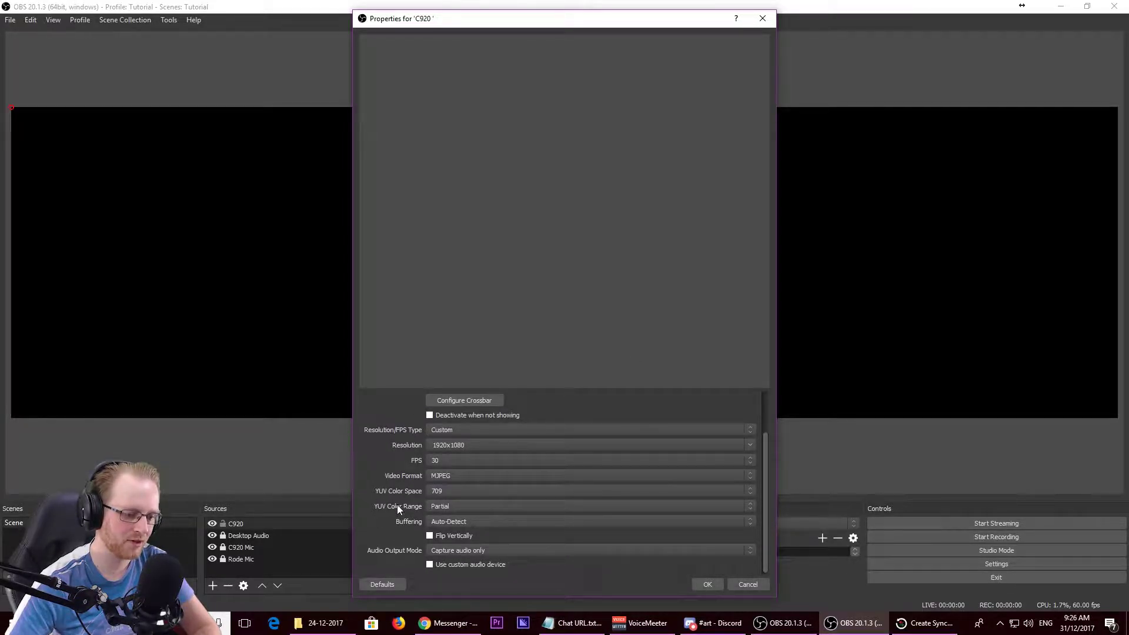
click(490, 552)
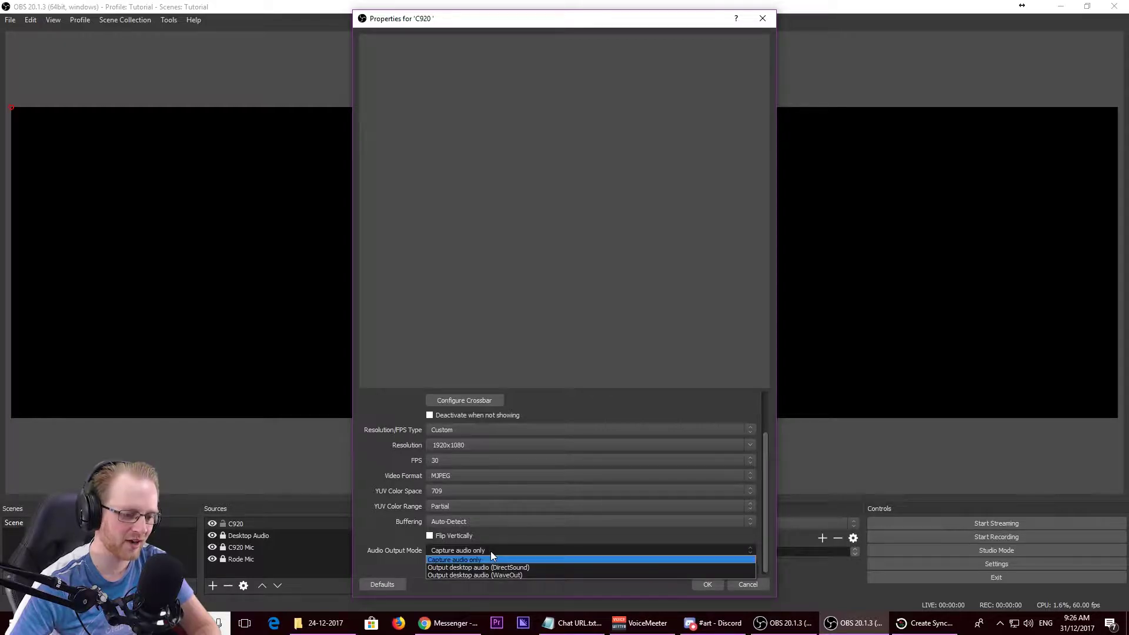
click(490, 552)
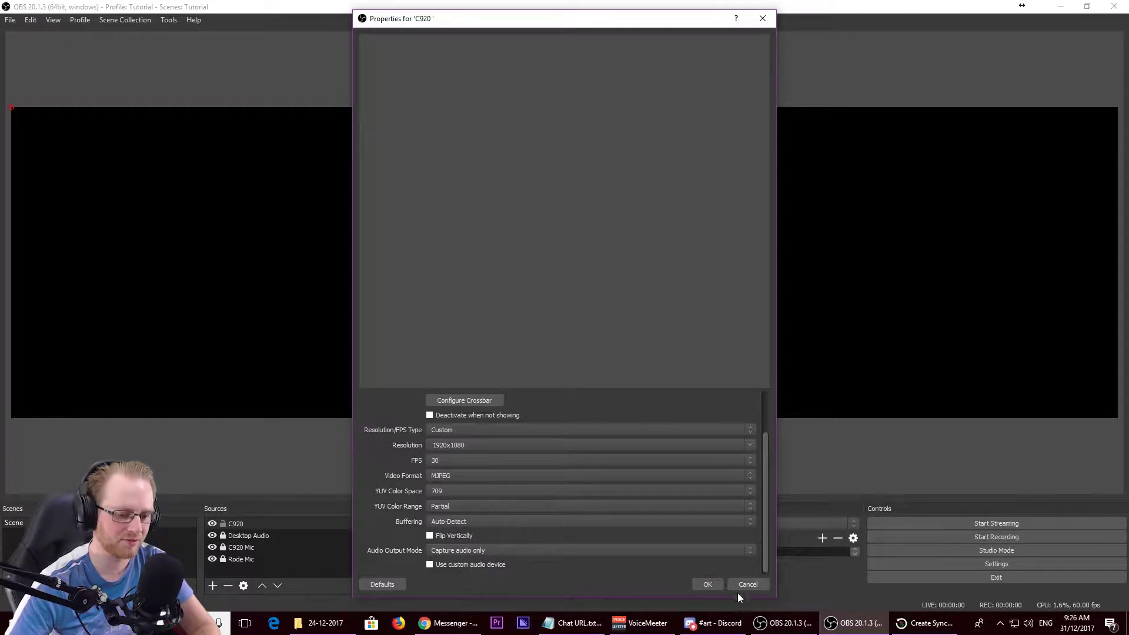
Accept the C920 source's properties and lock the source in the scene.
click(708, 584)
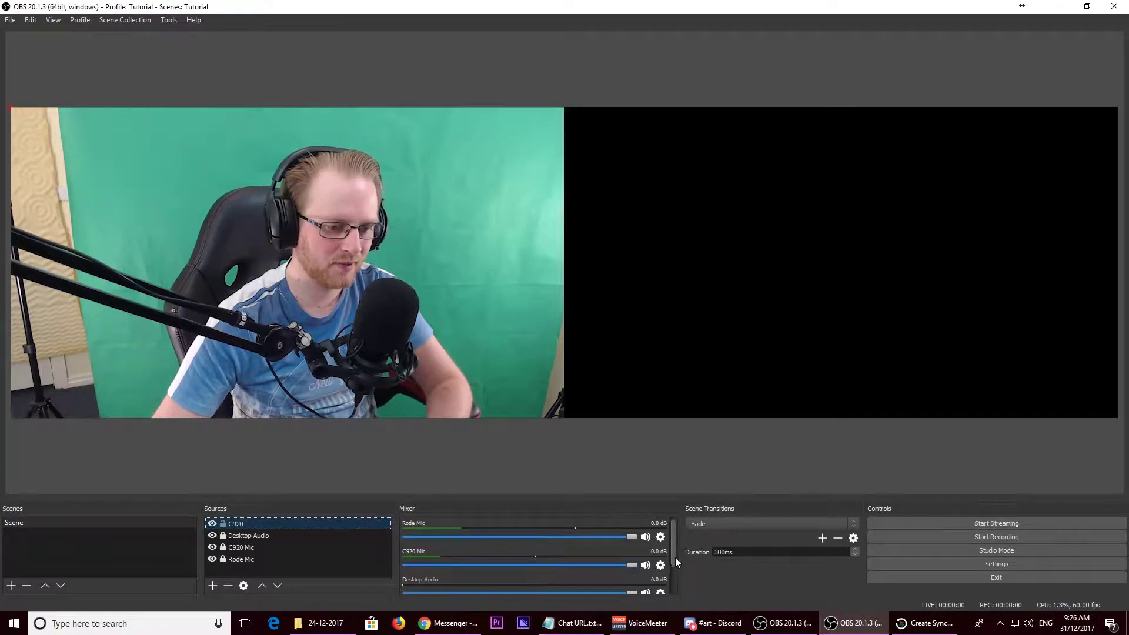
drag(674, 559, 672, 590)
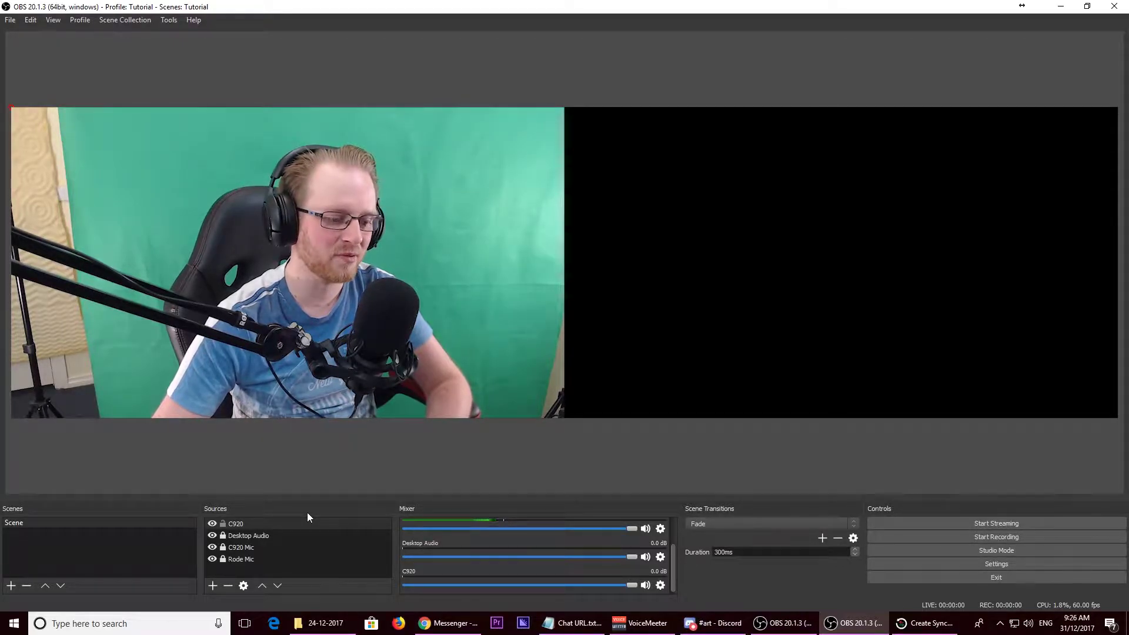
click(223, 523)
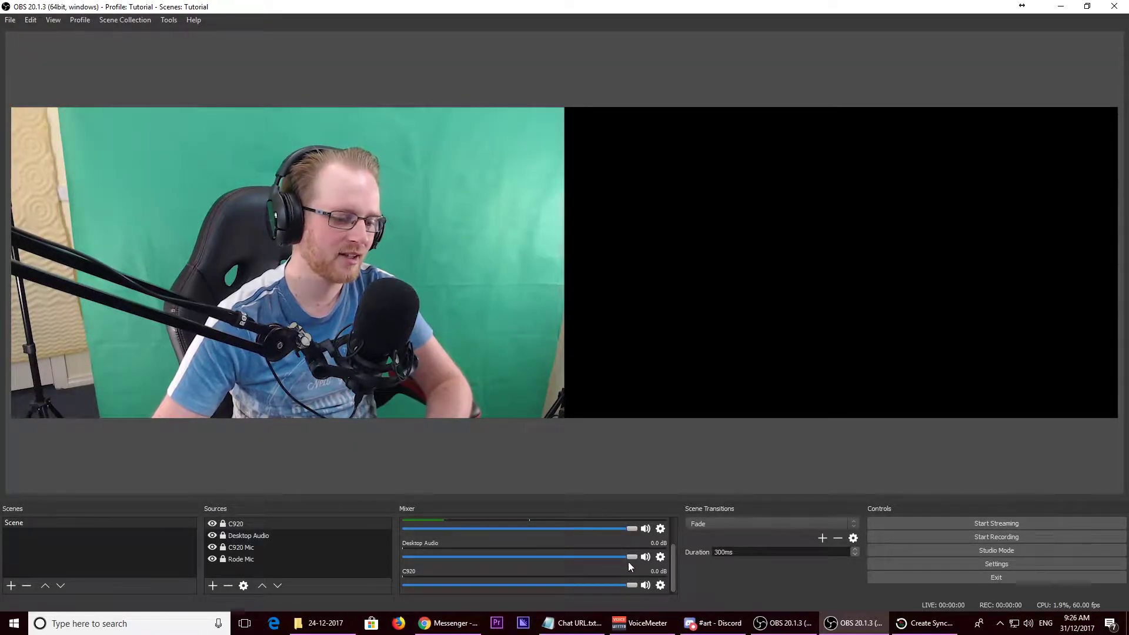
Add a new Video Capture Device source named "Ripsaw" to the scene.
click(212, 586)
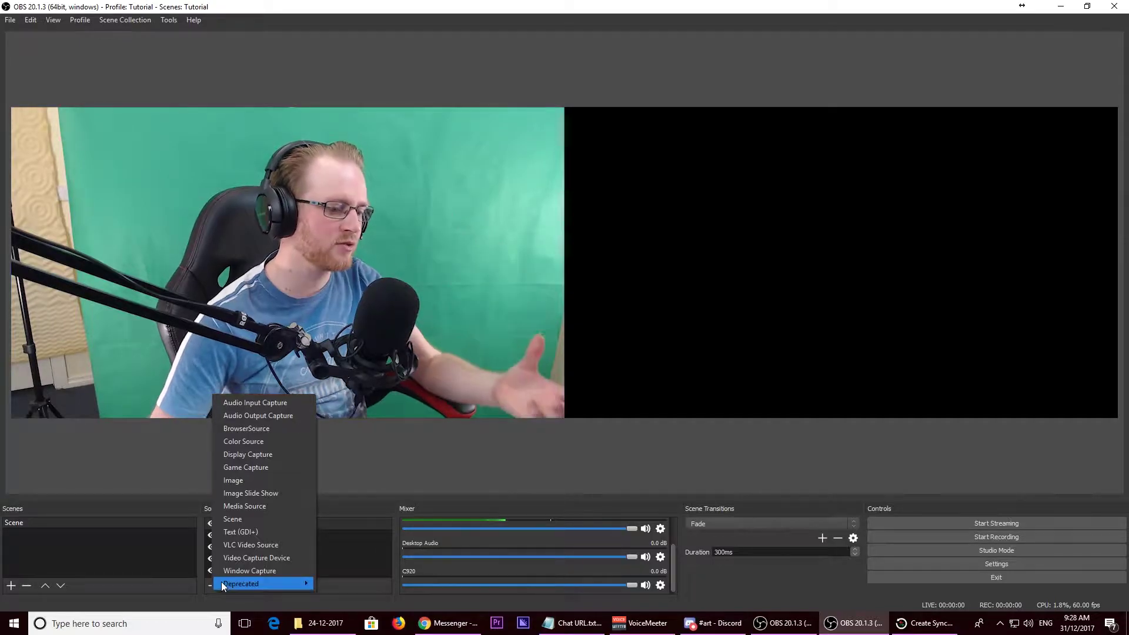
click(246, 559)
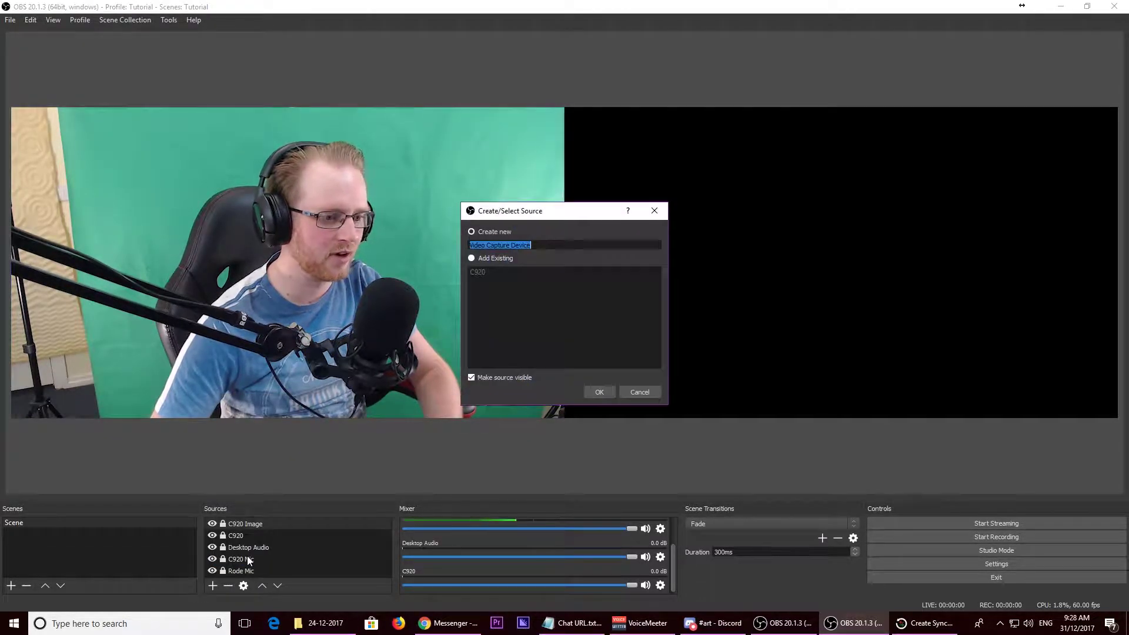
text(Ri)
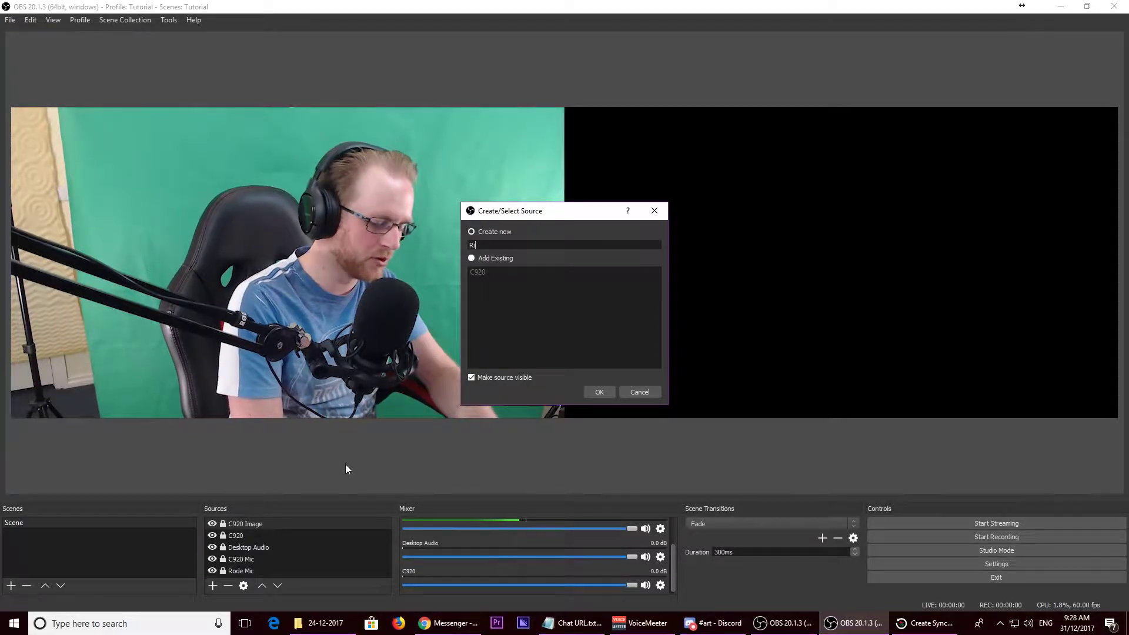
text(psaw)
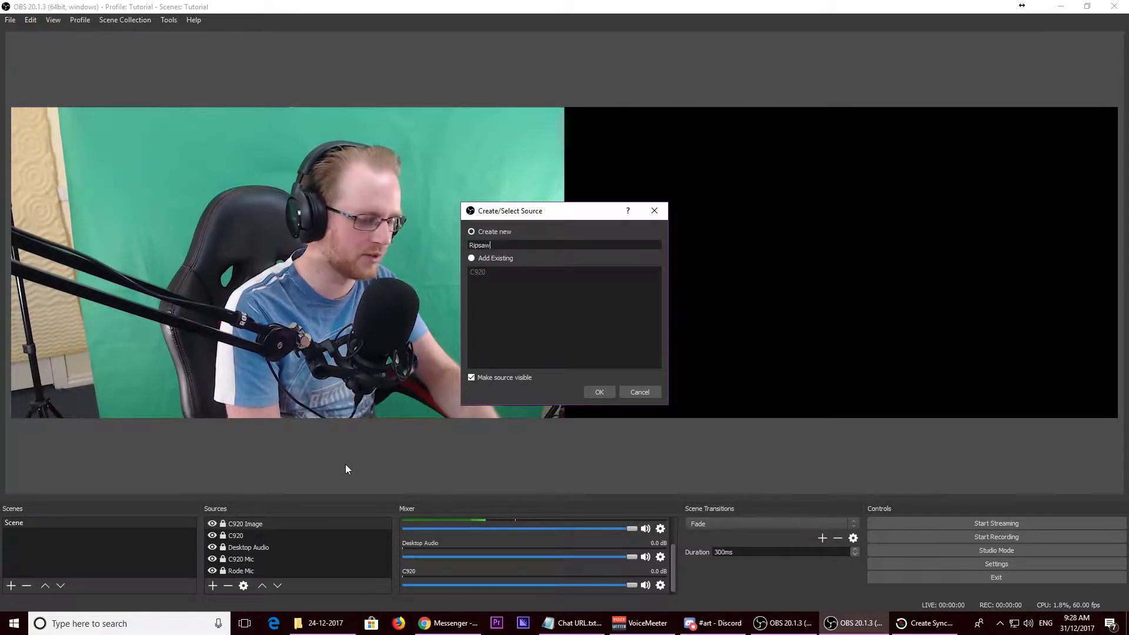
key(Return)
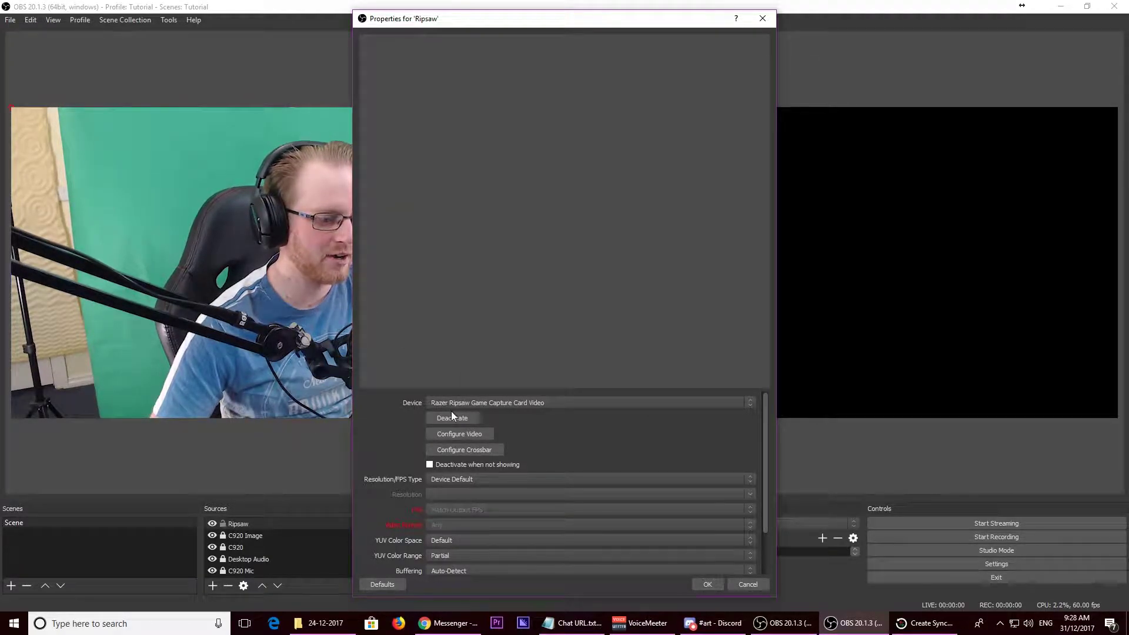
Set the Ripsaw source's Resolution/FPS Type to Custom, with a resolution of 1920x1080 and 60 FPS.
click(460, 478)
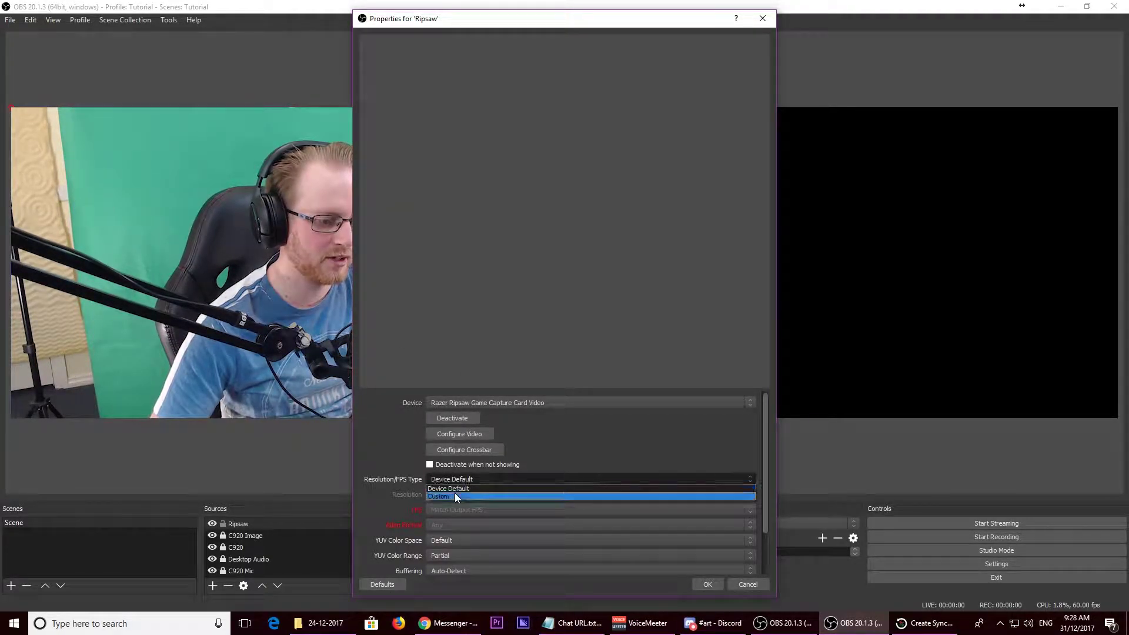
click(454, 496)
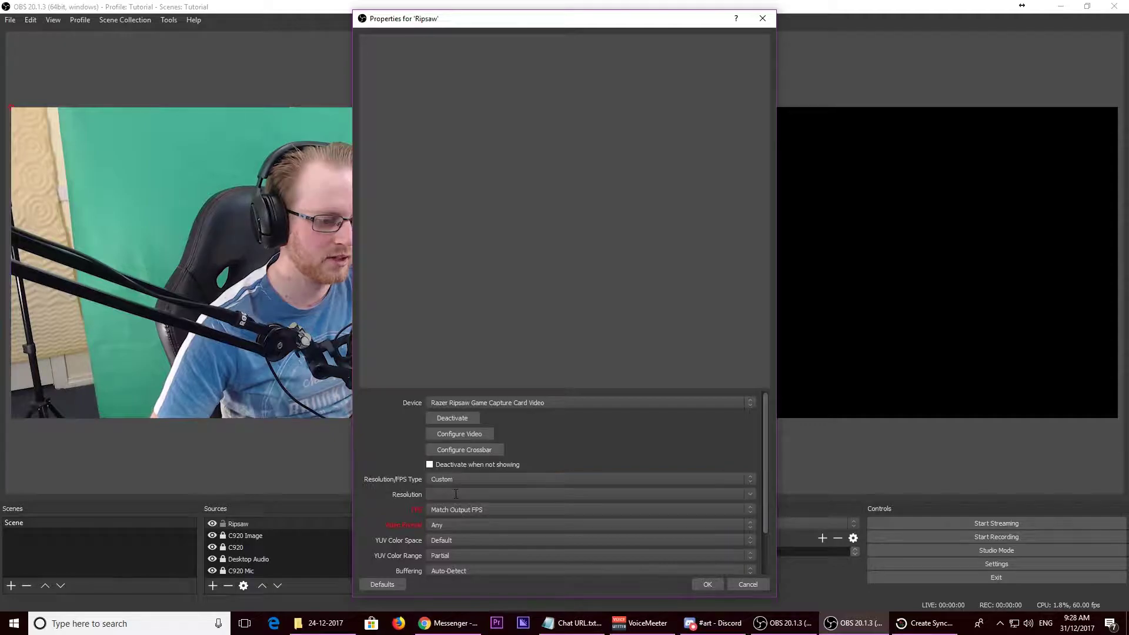
click(748, 495)
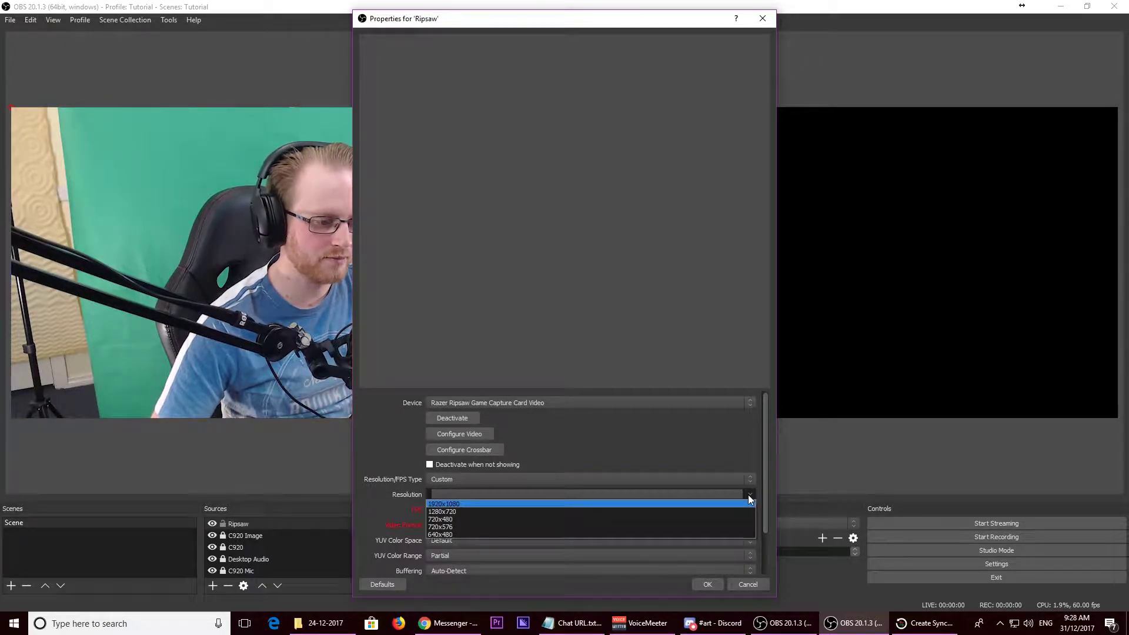
click(708, 503)
click(565, 509)
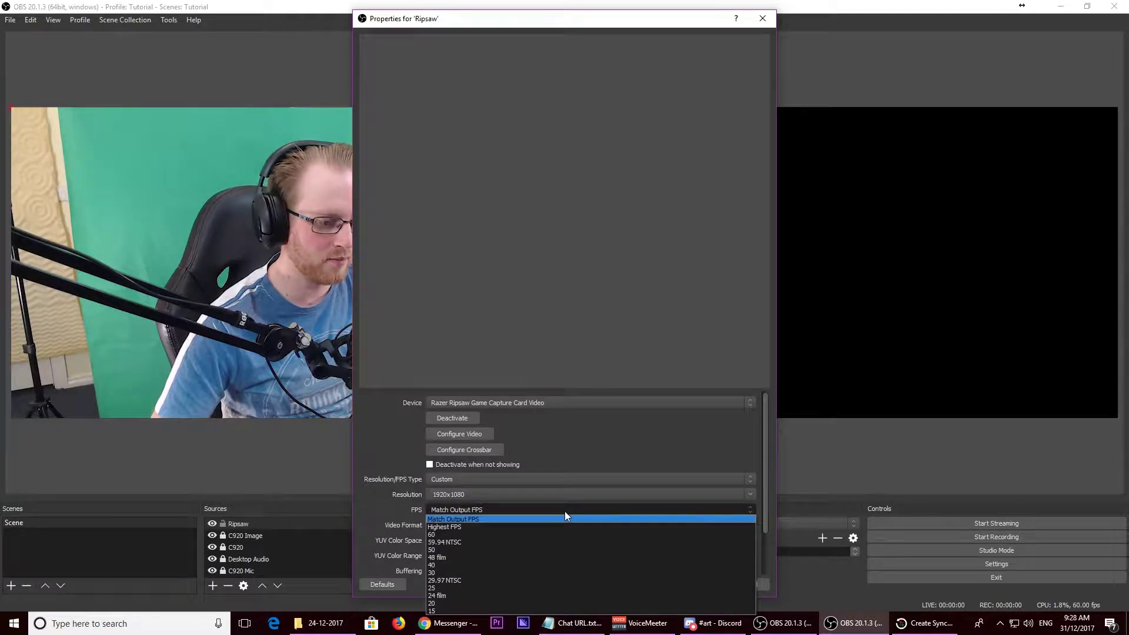
click(532, 534)
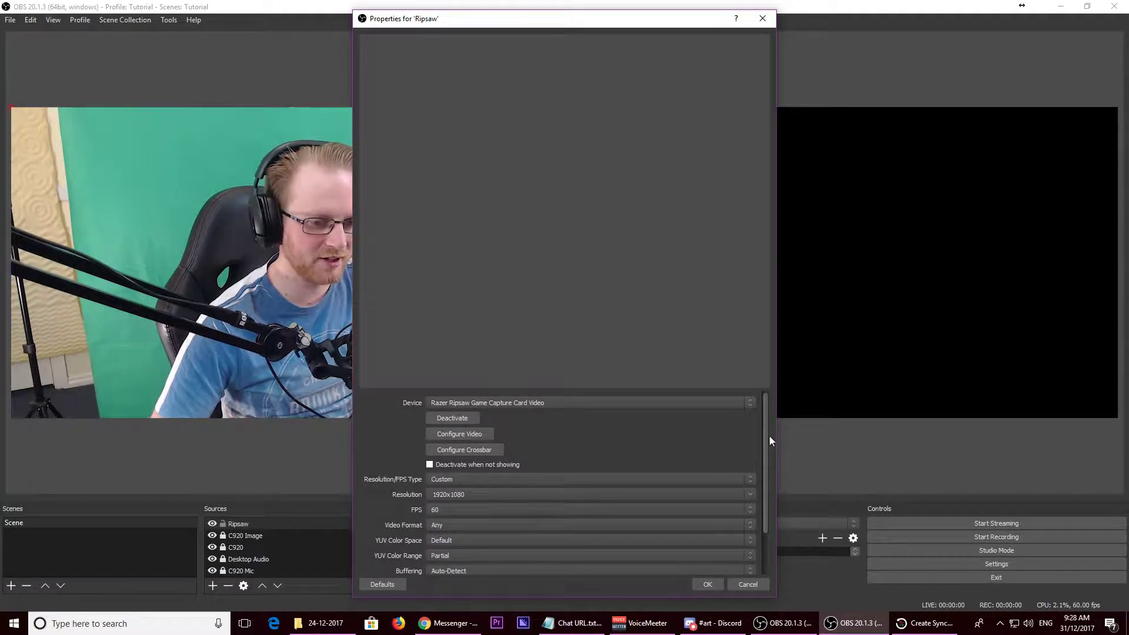
Set the Ripsaw source's Video Format to Any, YUV Color Space to 709 and YUV Color Range to Partial.
drag(768, 442, 704, 505)
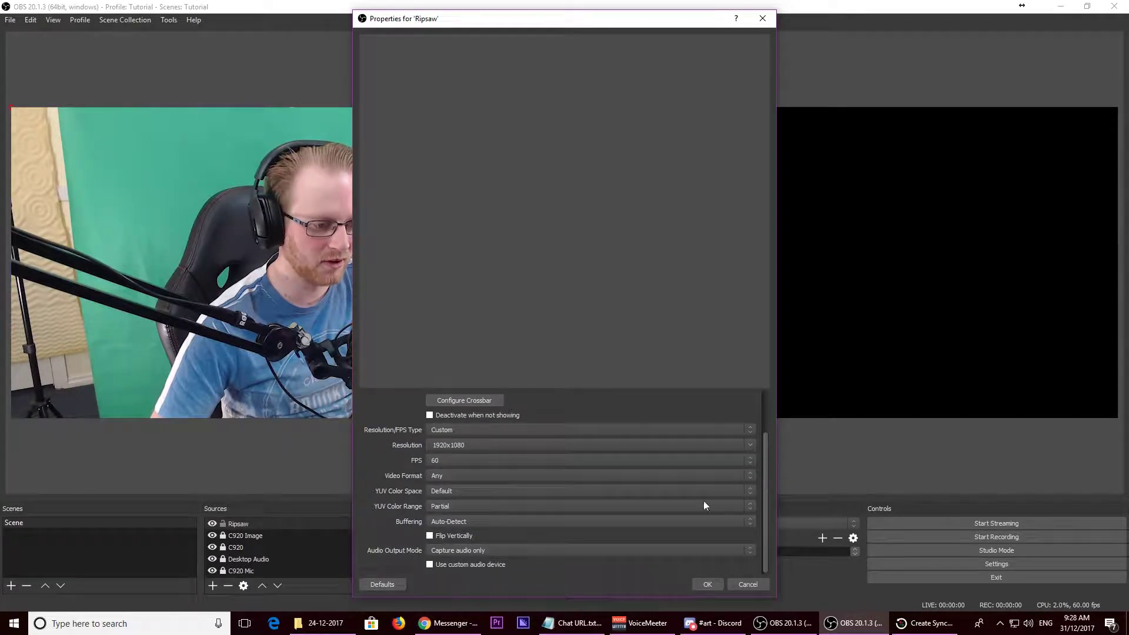
click(436, 476)
click(436, 478)
click(435, 489)
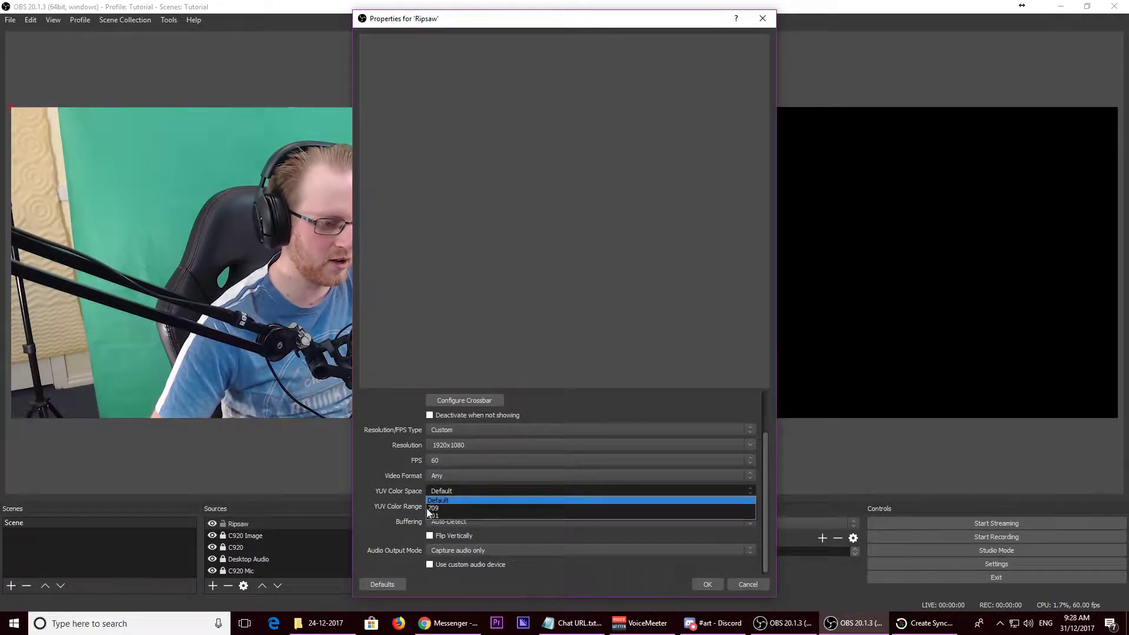
click(433, 508)
click(435, 507)
click(438, 522)
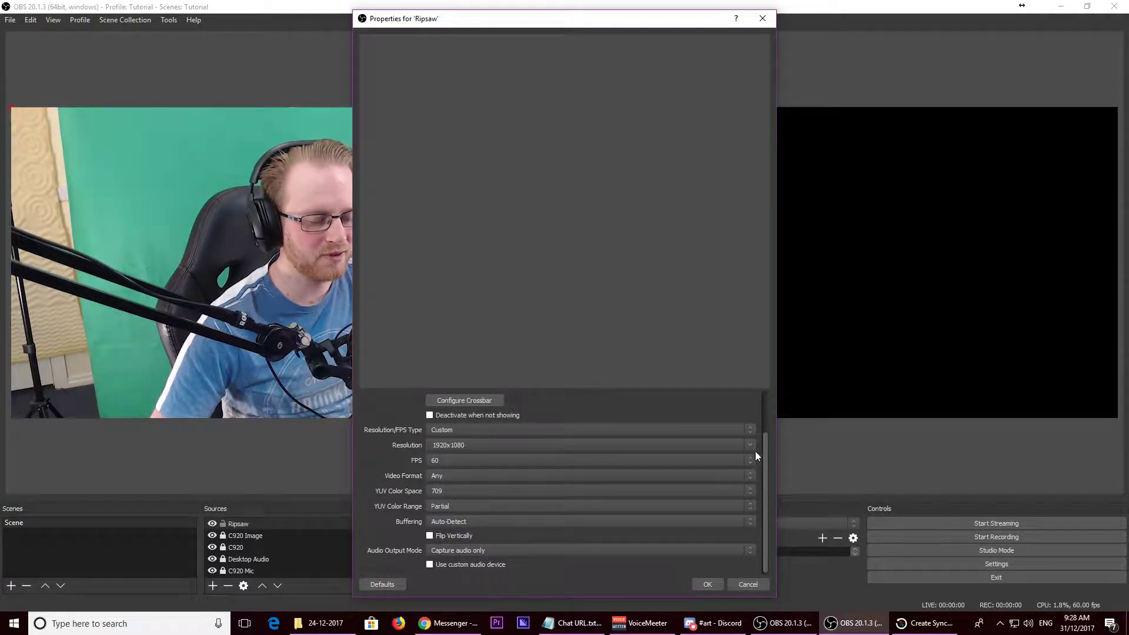
Set the Ripsaw source's Audio Output Mode to Output desktop audio (WaveOut) and accept its properties.
click(510, 551)
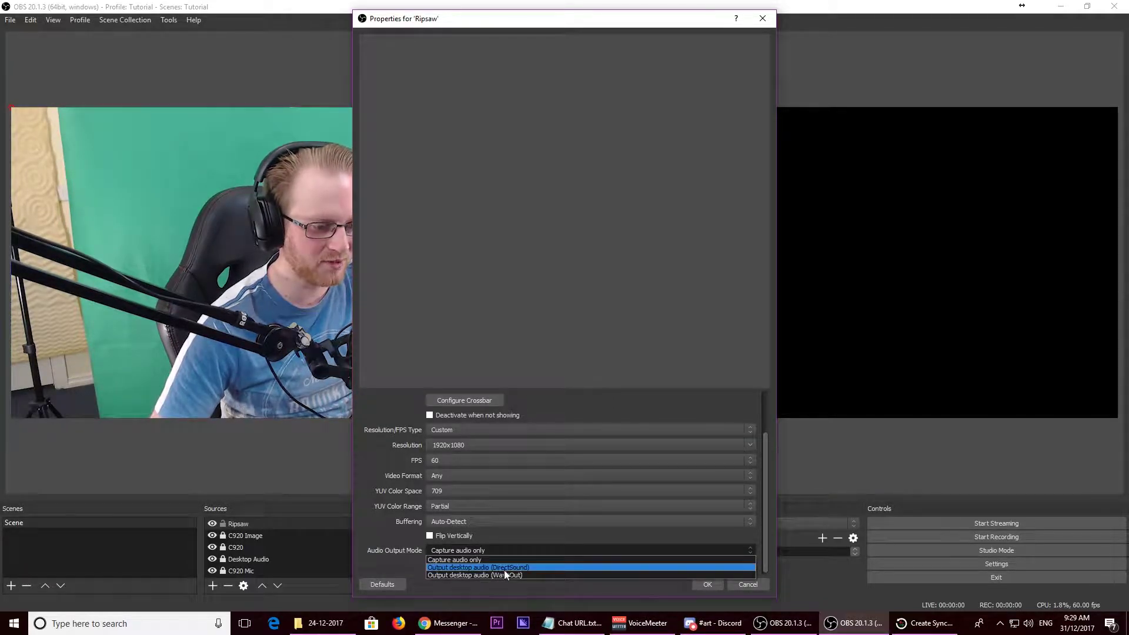
click(503, 574)
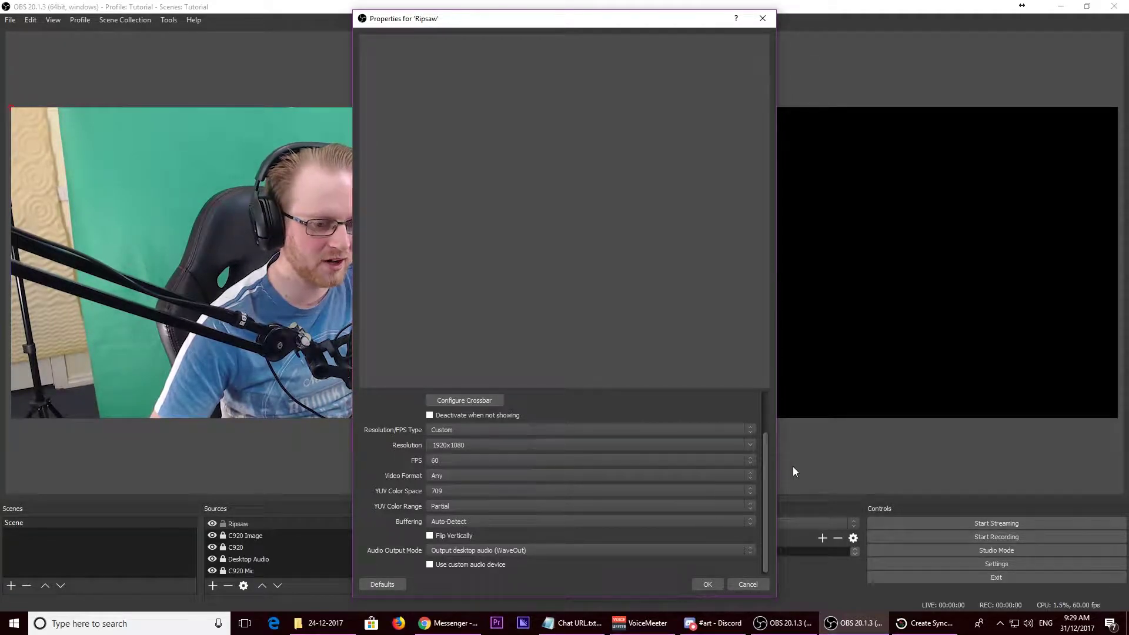
drag(763, 436, 767, 395)
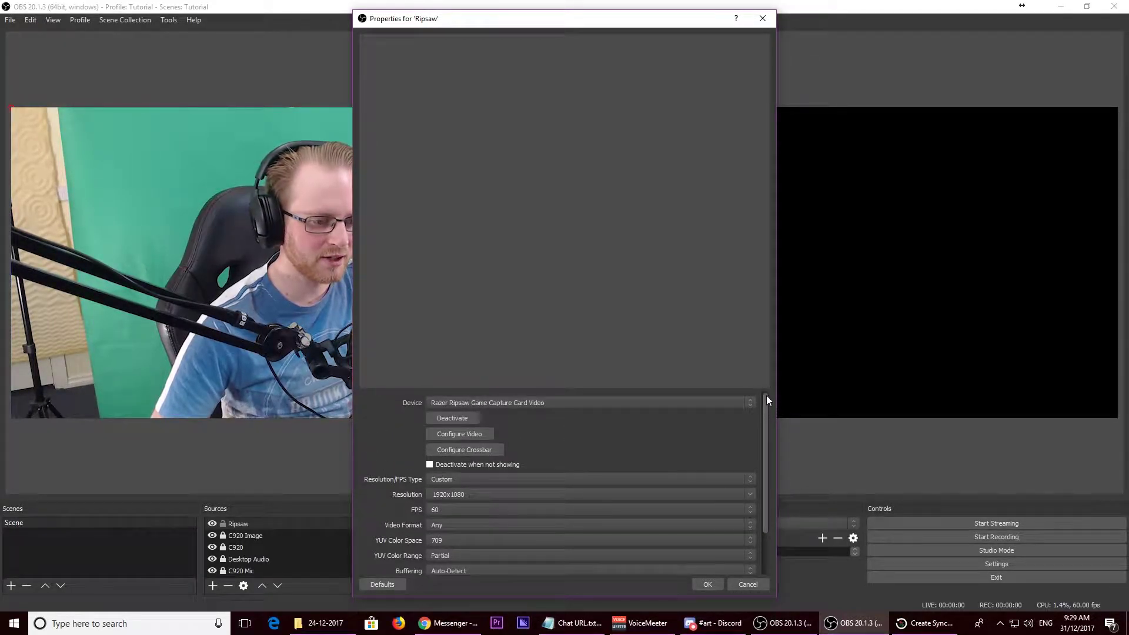
click(705, 584)
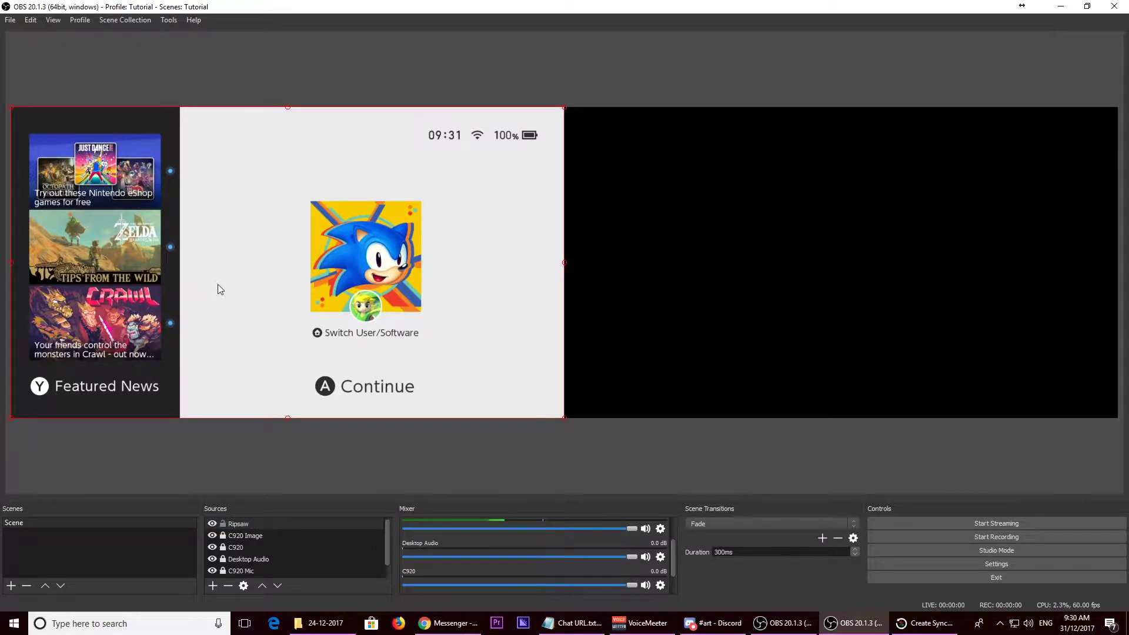
Move the Ripsaw capture to the empty right half of the canvas, beside the webcam image, and deselect it.
drag(218, 284, 739, 301)
click(556, 80)
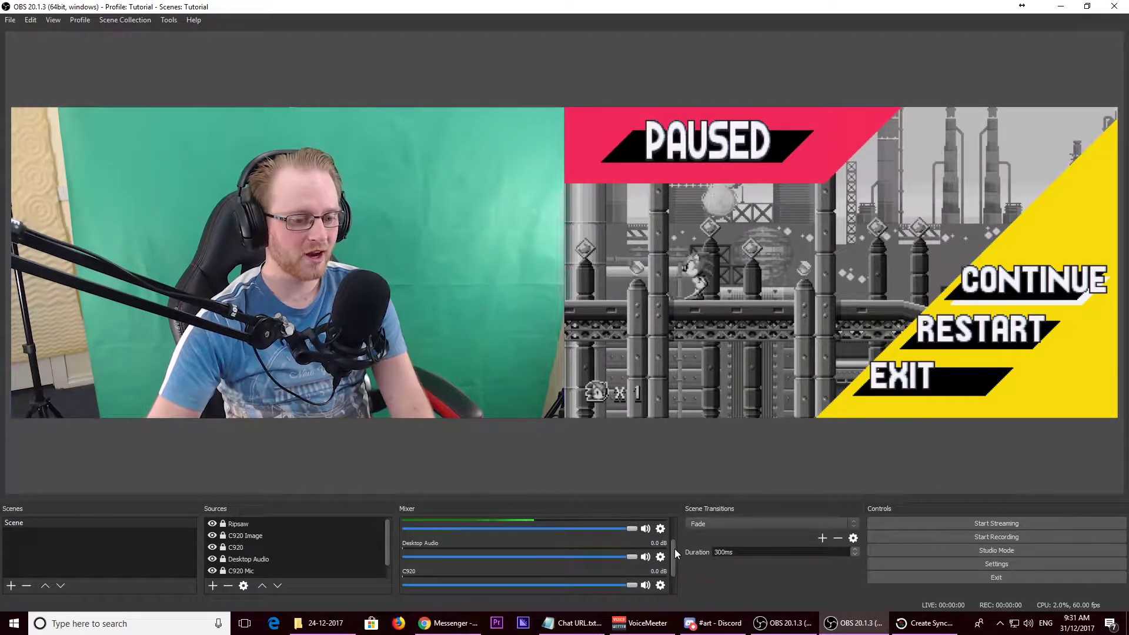
Open the advanced audio properties and remove the Ripsaw and C920 sources from all six tracks.
drag(675, 549, 679, 535)
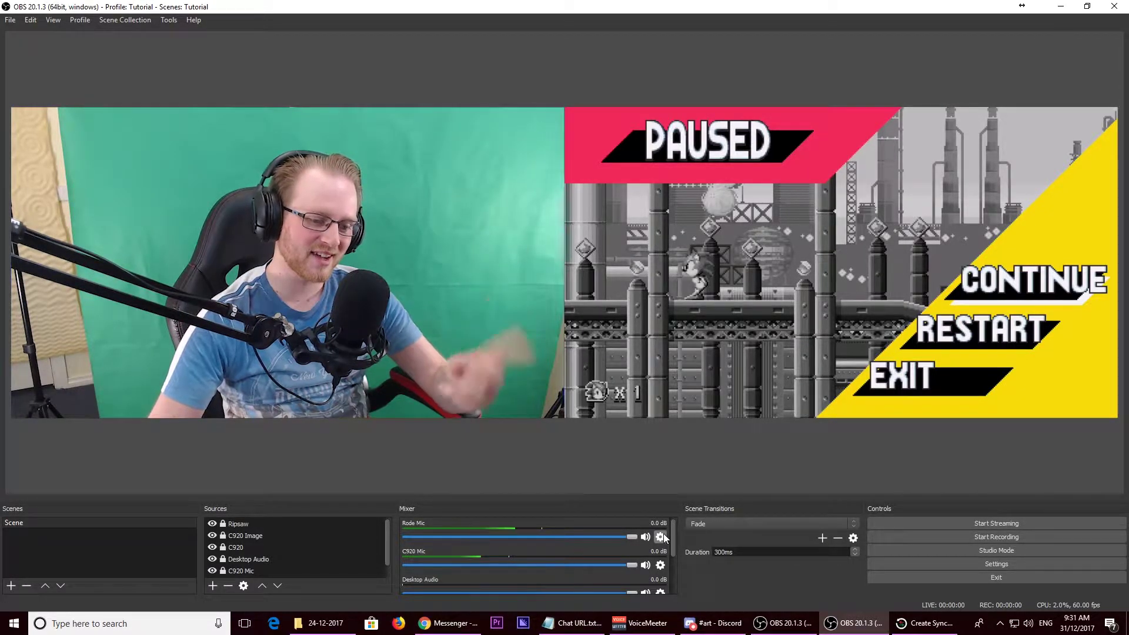
click(662, 535)
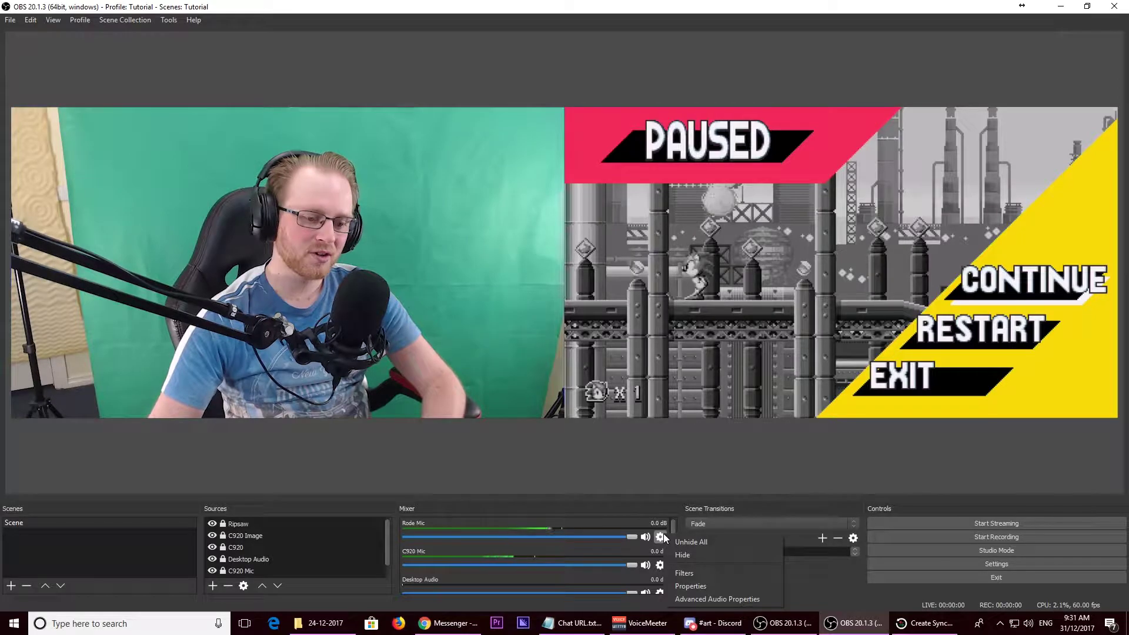
click(586, 482)
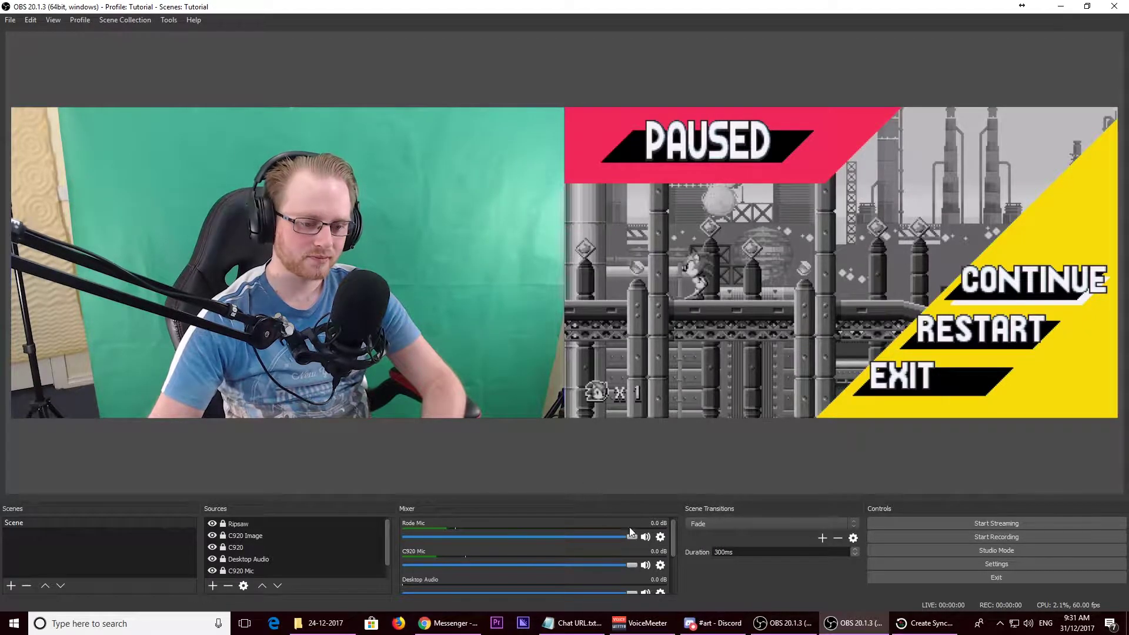
click(661, 565)
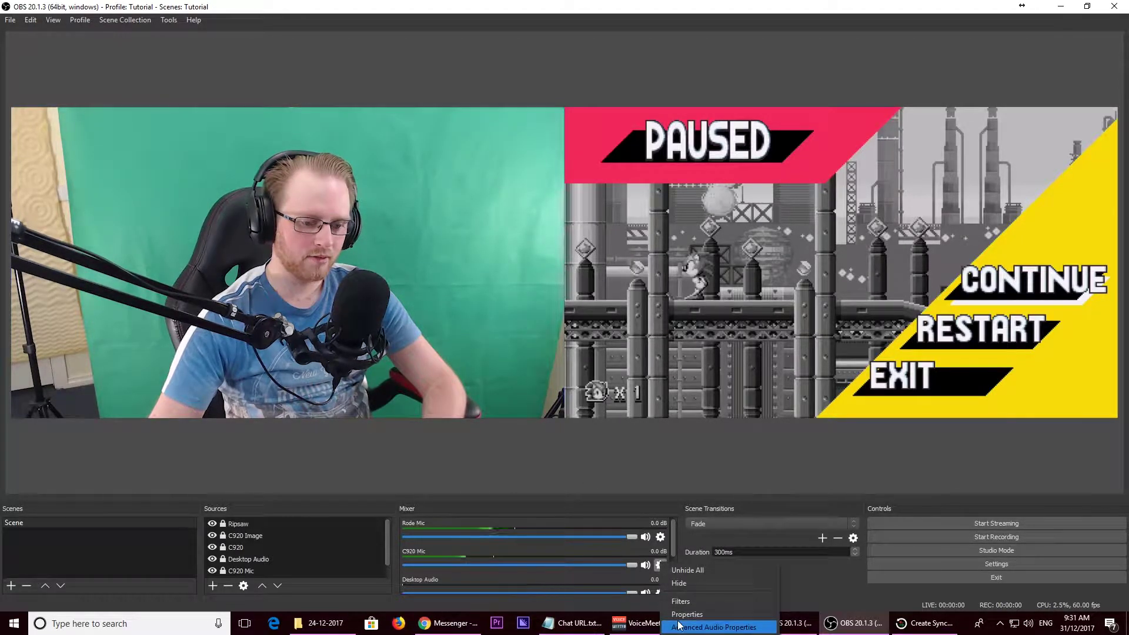
click(714, 627)
mouse_move(676, 624)
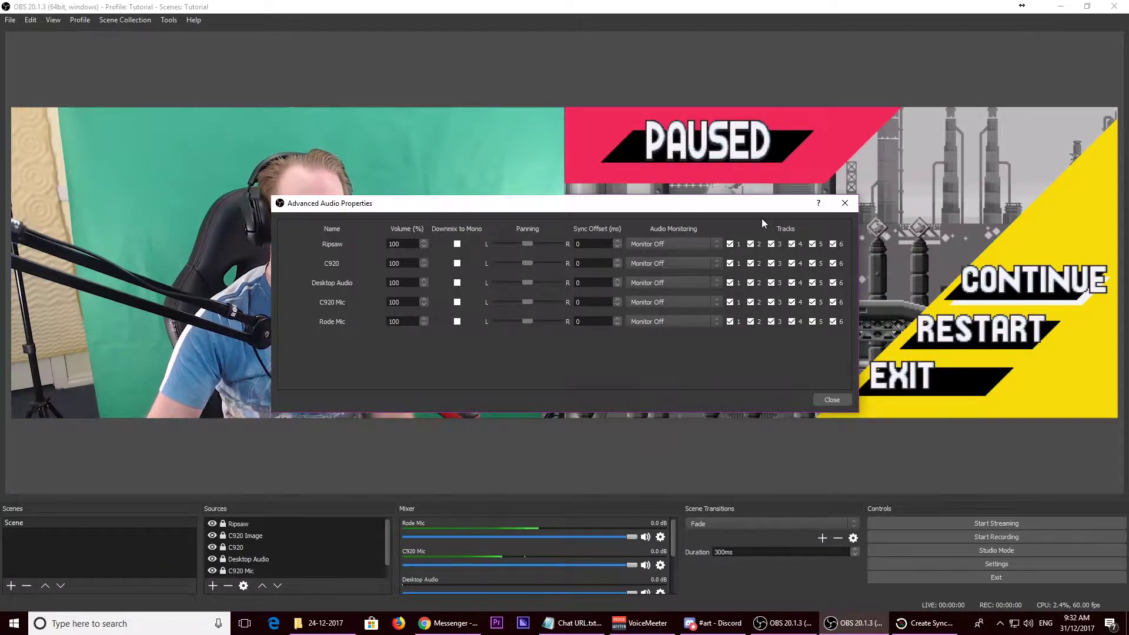
click(732, 244)
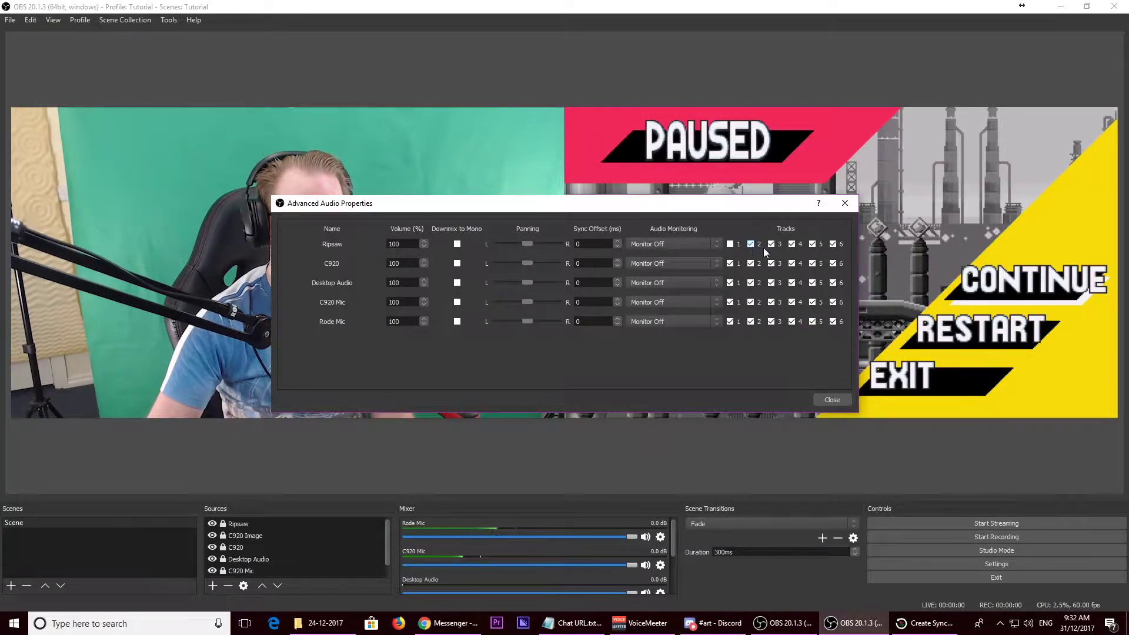
click(772, 244)
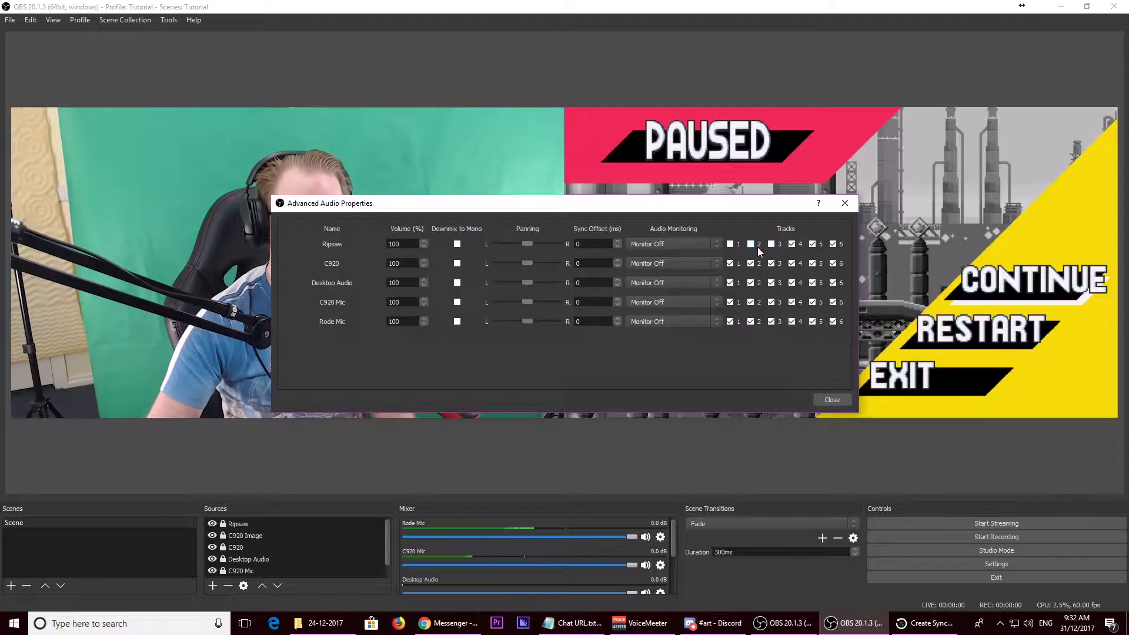
click(791, 244)
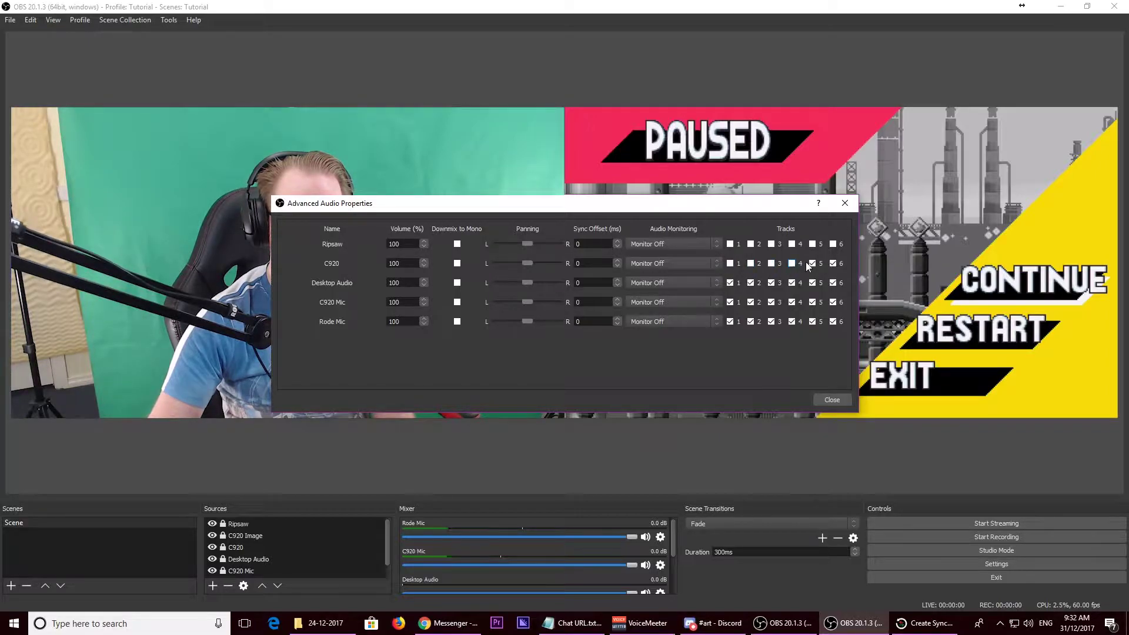
click(832, 264)
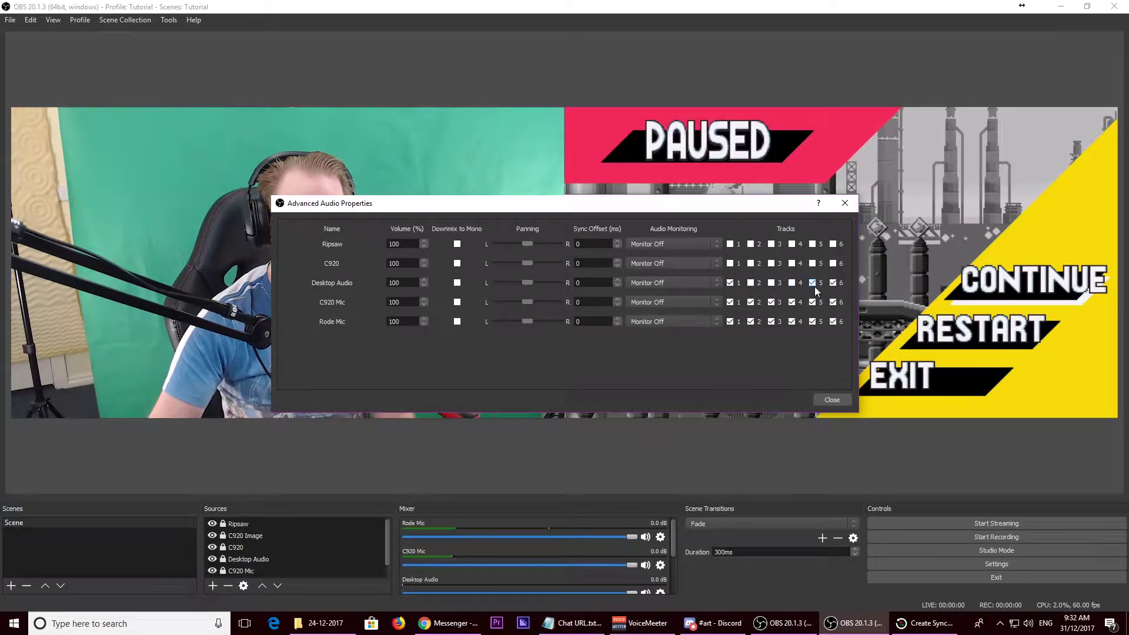
Assign Desktop Audio only to track 1, Rode Mic only to track 2 and C920 Mic only to track 3, and close the properties.
click(833, 283)
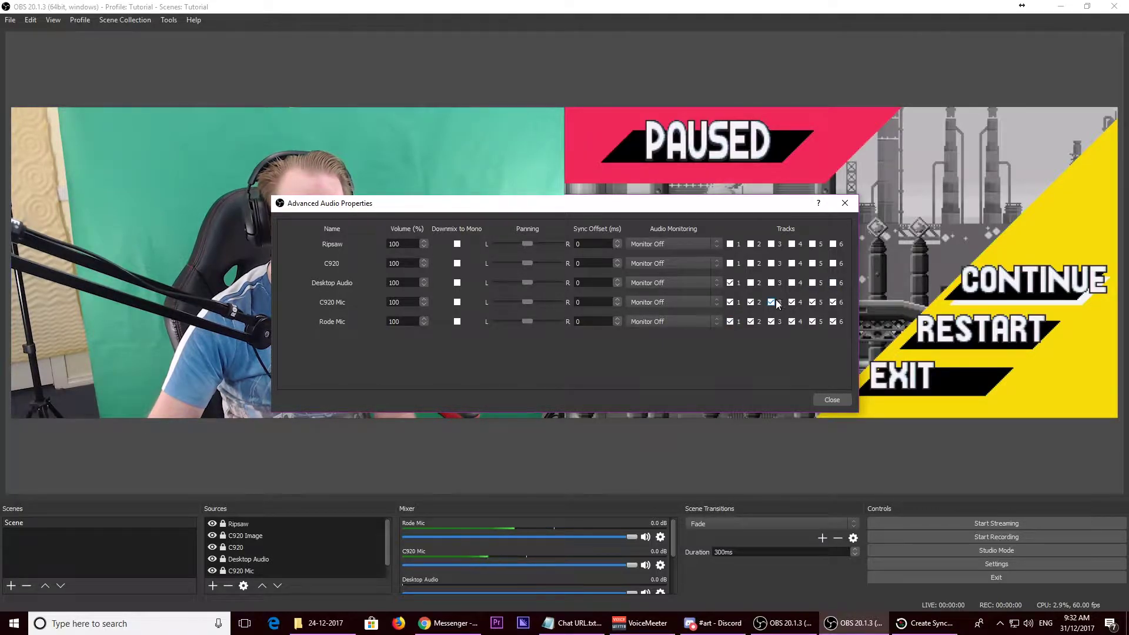
click(755, 301)
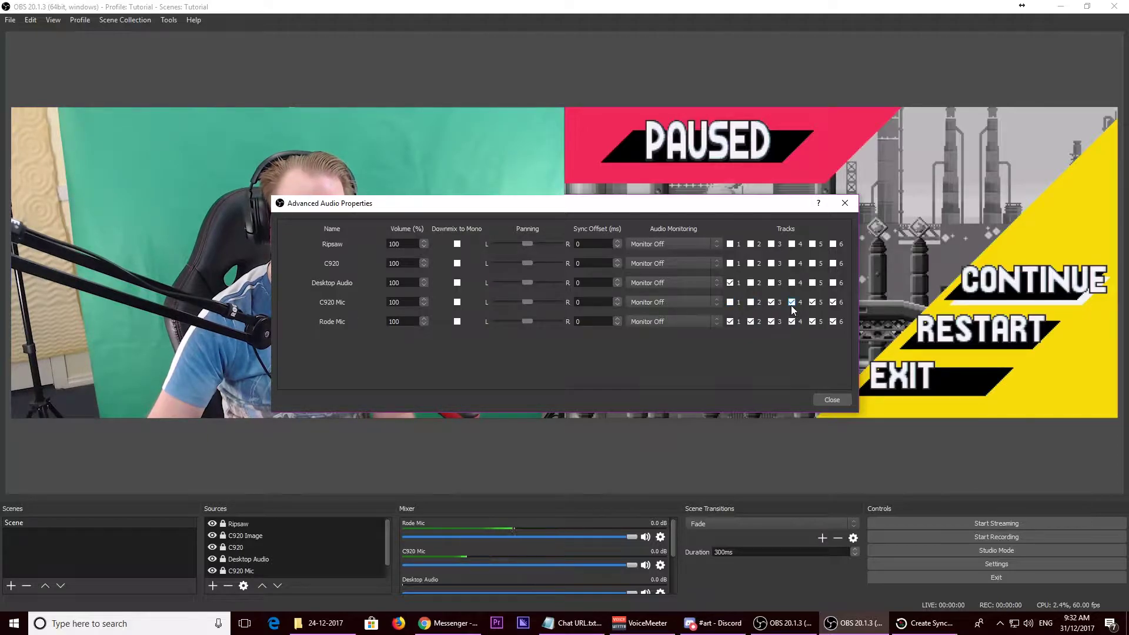
click(813, 303)
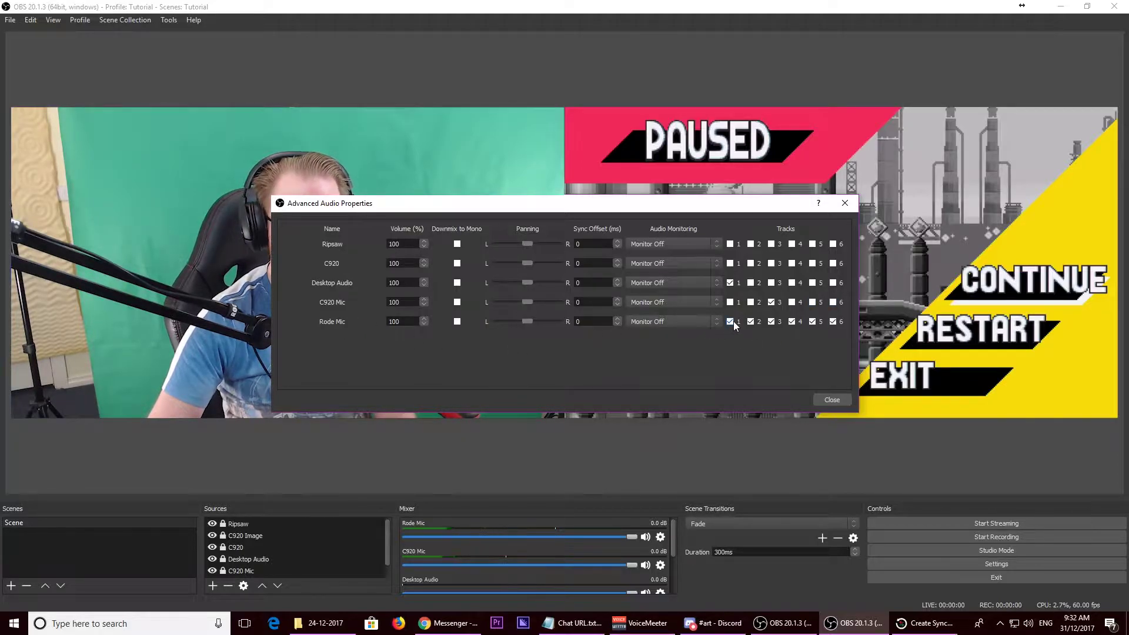
click(792, 321)
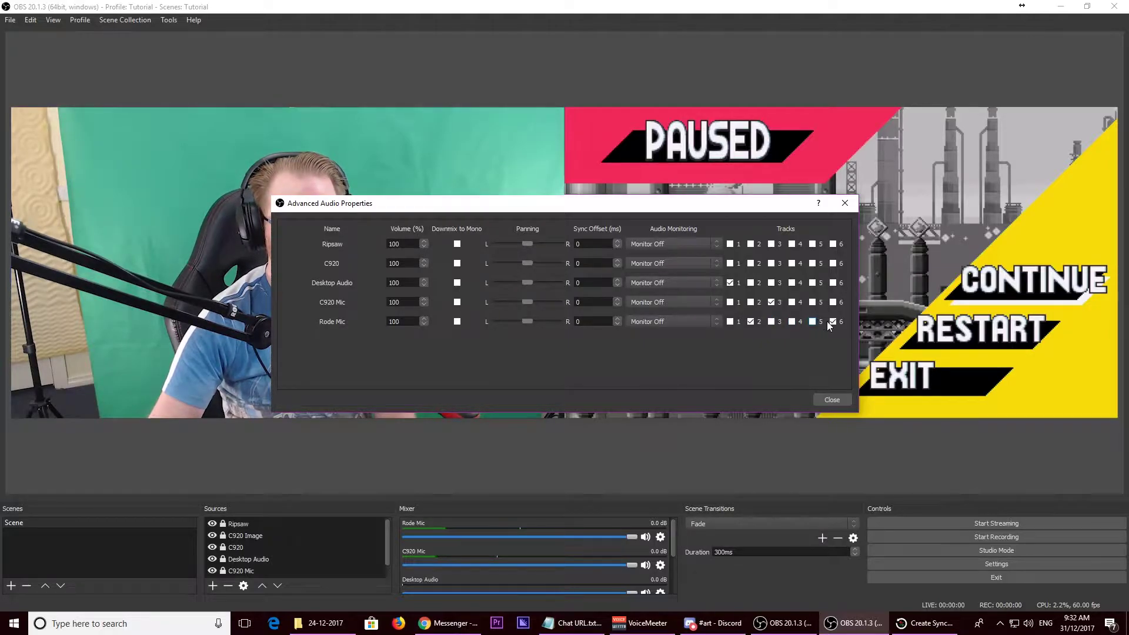
click(833, 322)
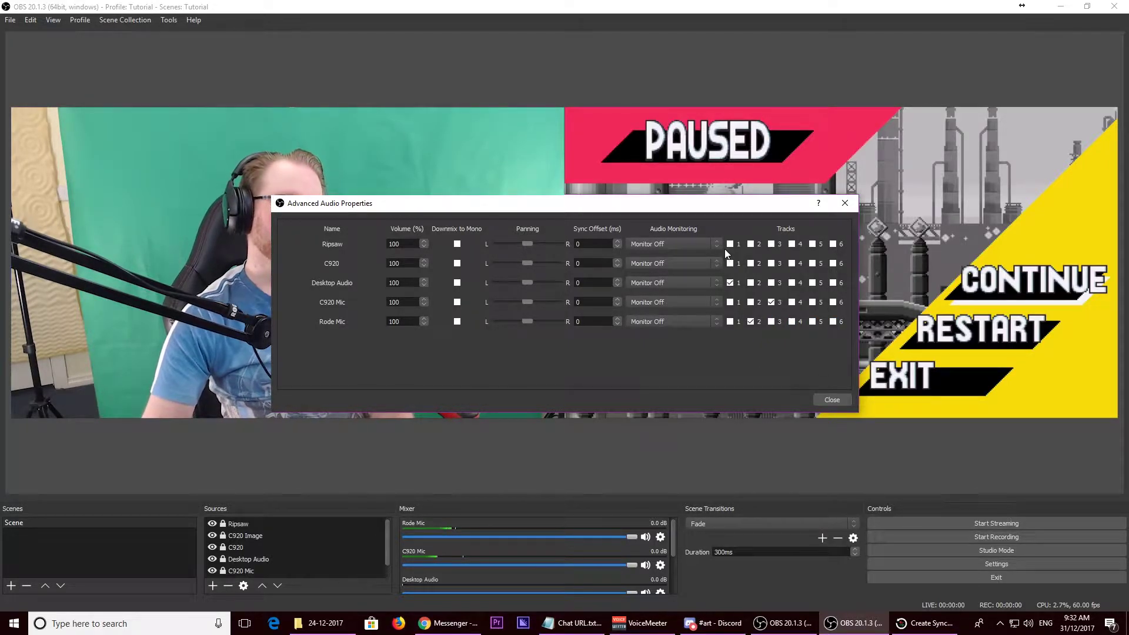
click(729, 283)
click(730, 283)
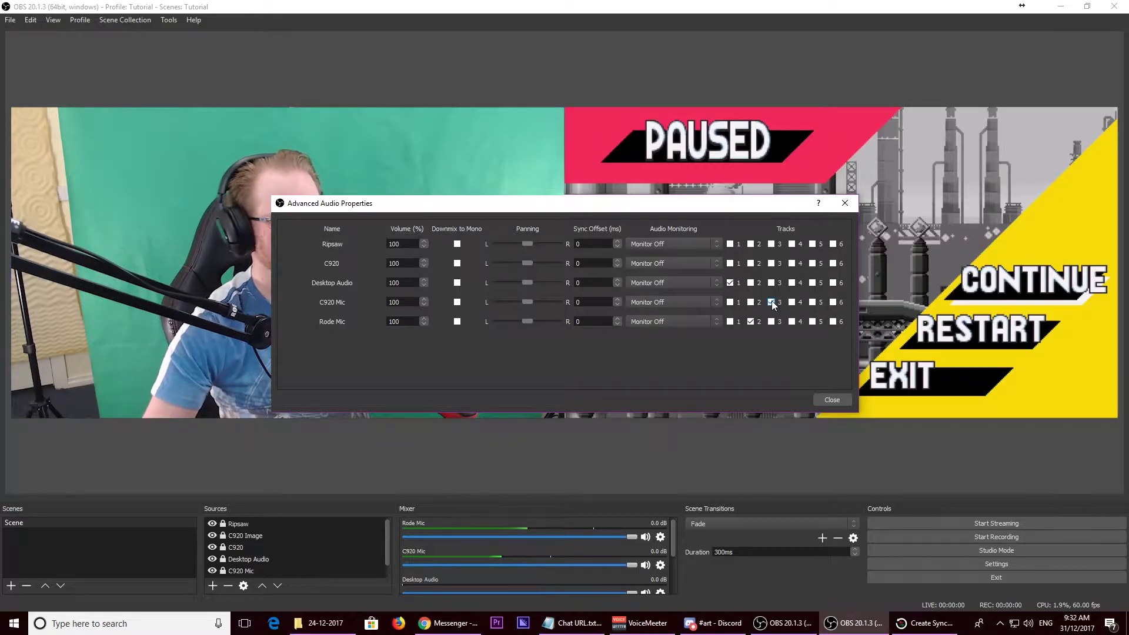
click(831, 402)
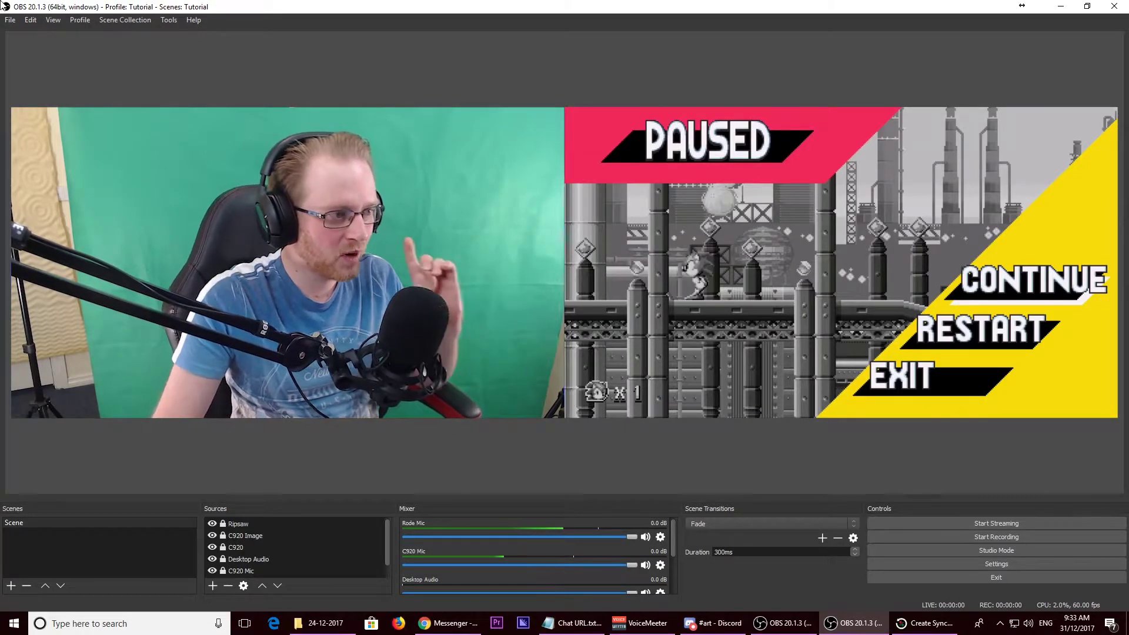
Examine the recording output settings, including the recording path, format, enabled audio tracks, encoder and rate control.
click(10, 20)
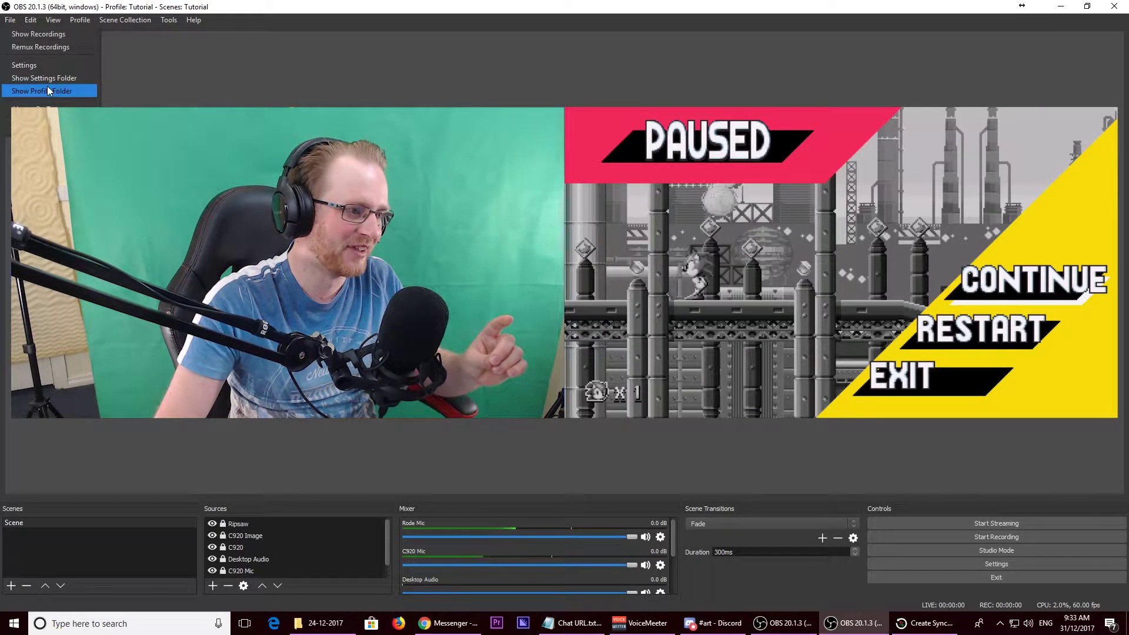
click(41, 62)
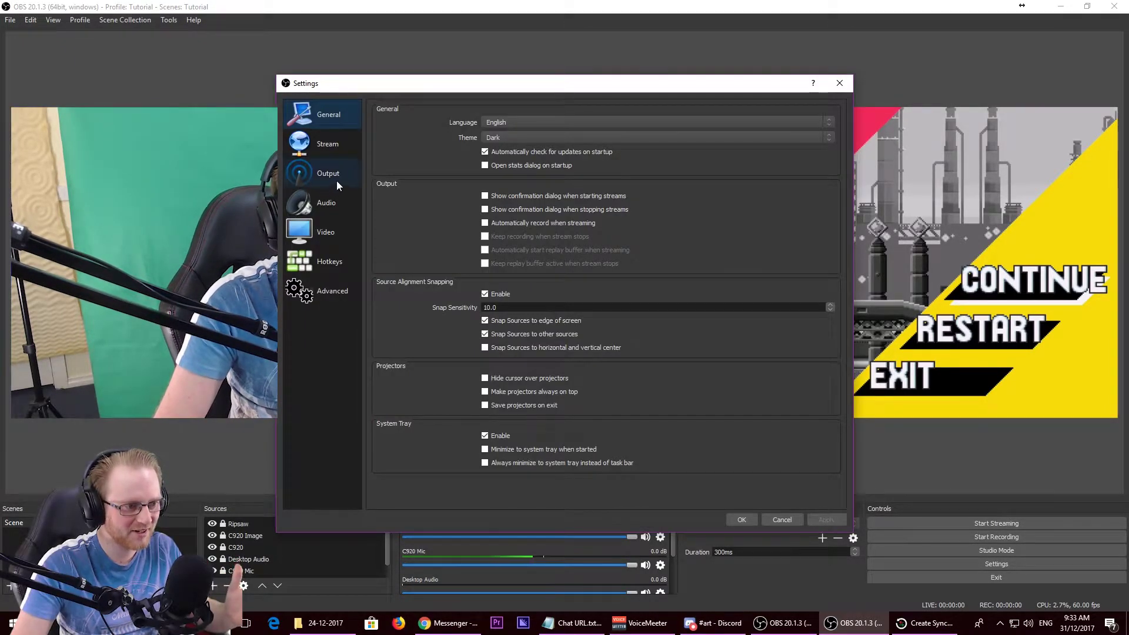
click(334, 176)
click(573, 137)
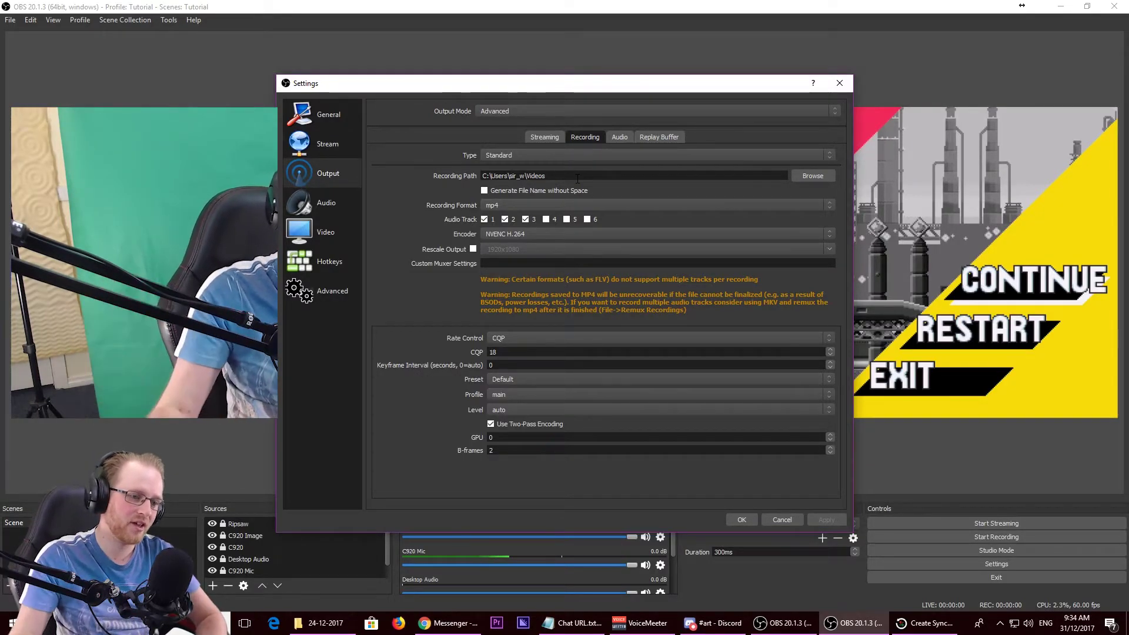
Set the output audio bitrate of tracks 1, 2 and 3 to 320 each and accept the settings.
click(318, 211)
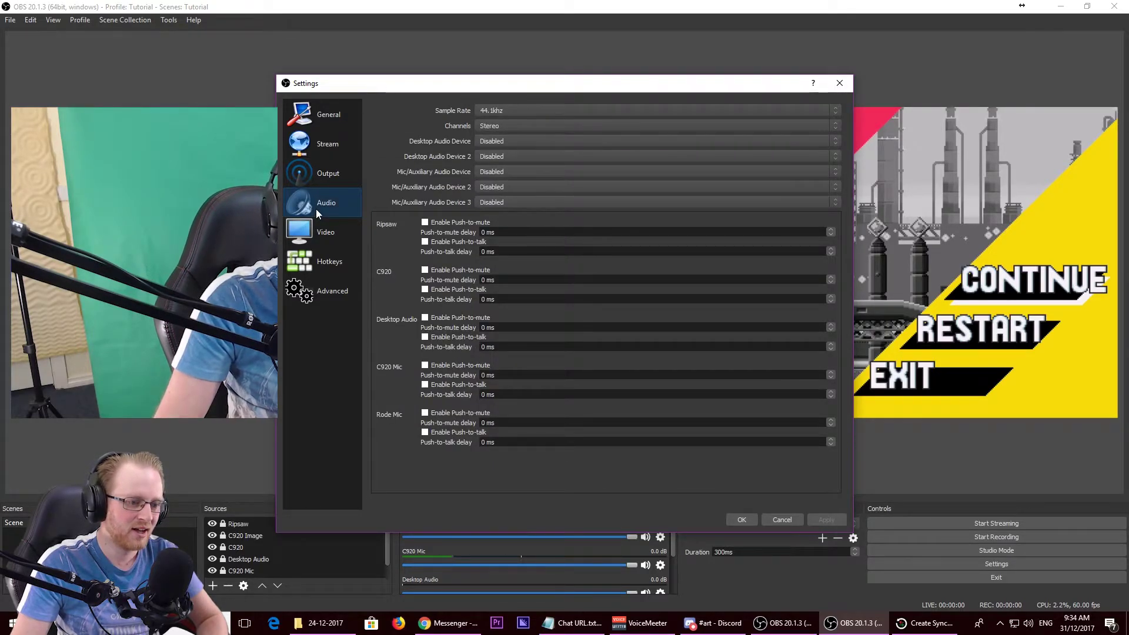
click(312, 174)
click(618, 137)
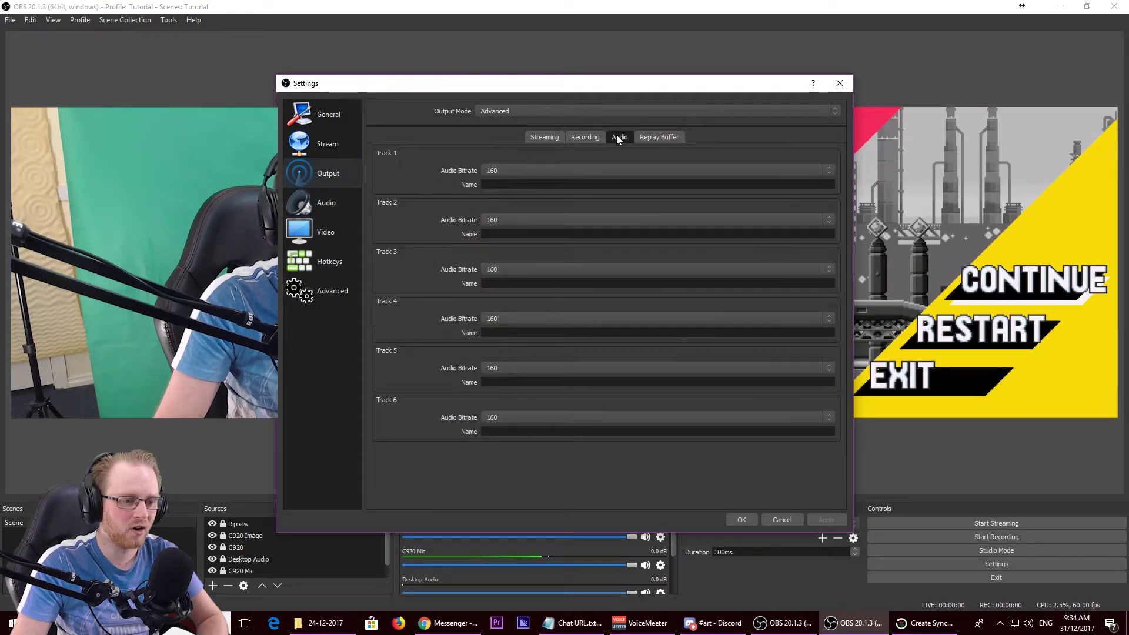
click(548, 170)
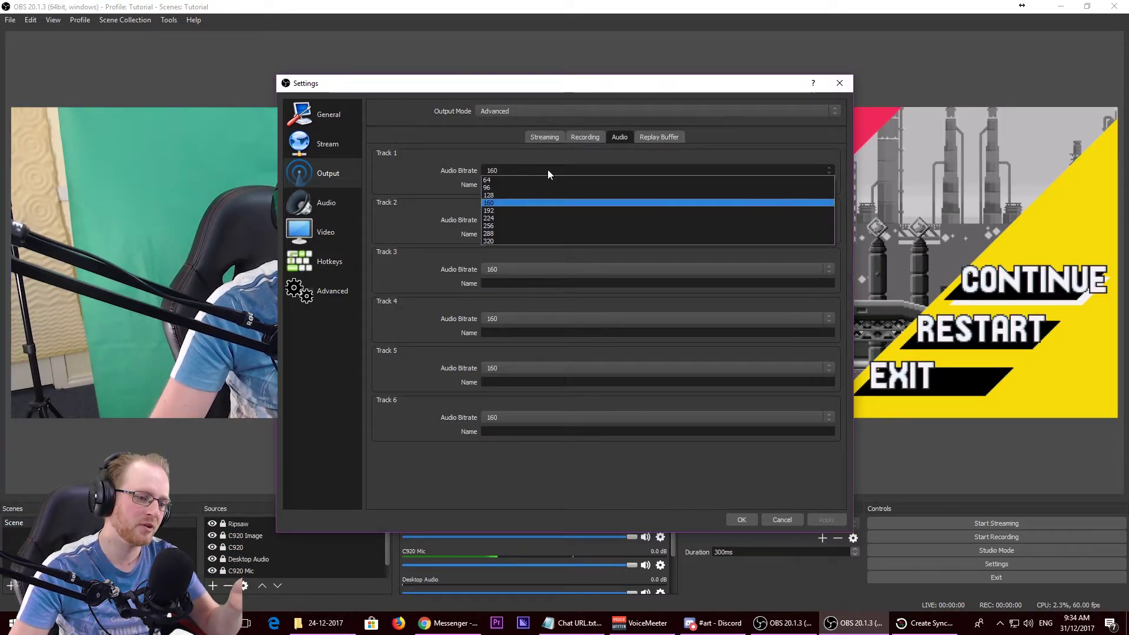
click(512, 241)
click(514, 219)
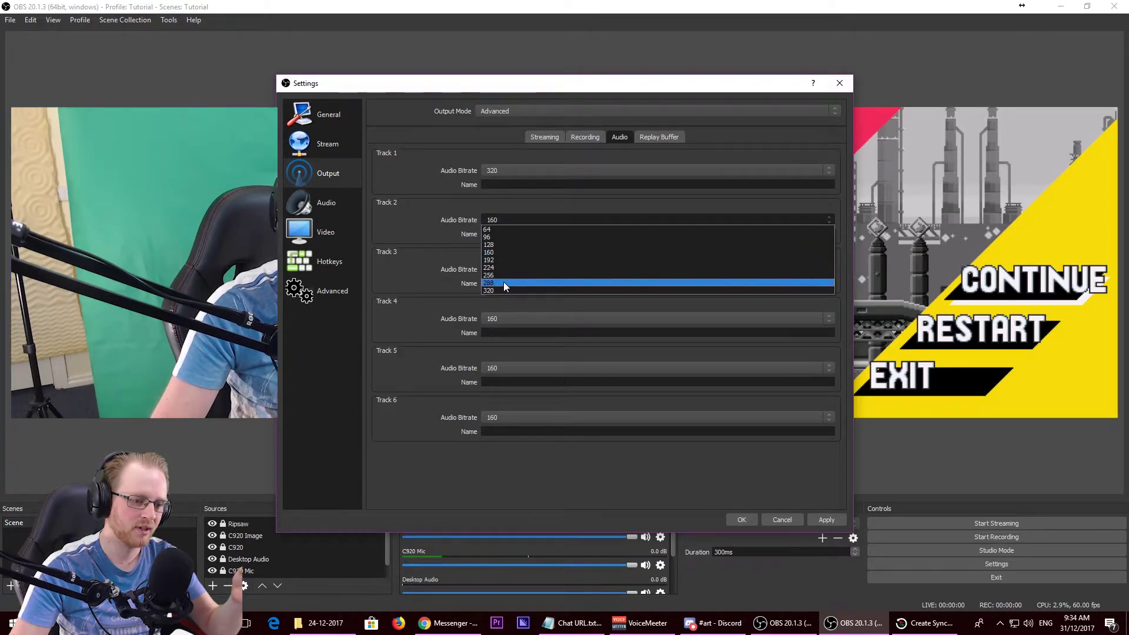
click(502, 289)
click(506, 269)
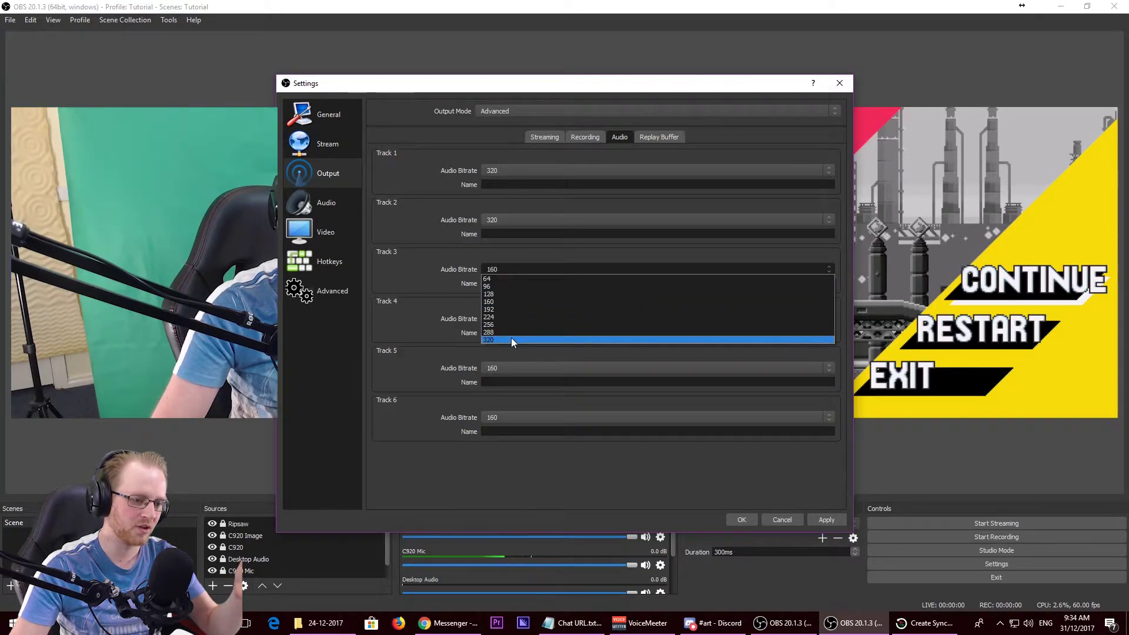
click(511, 338)
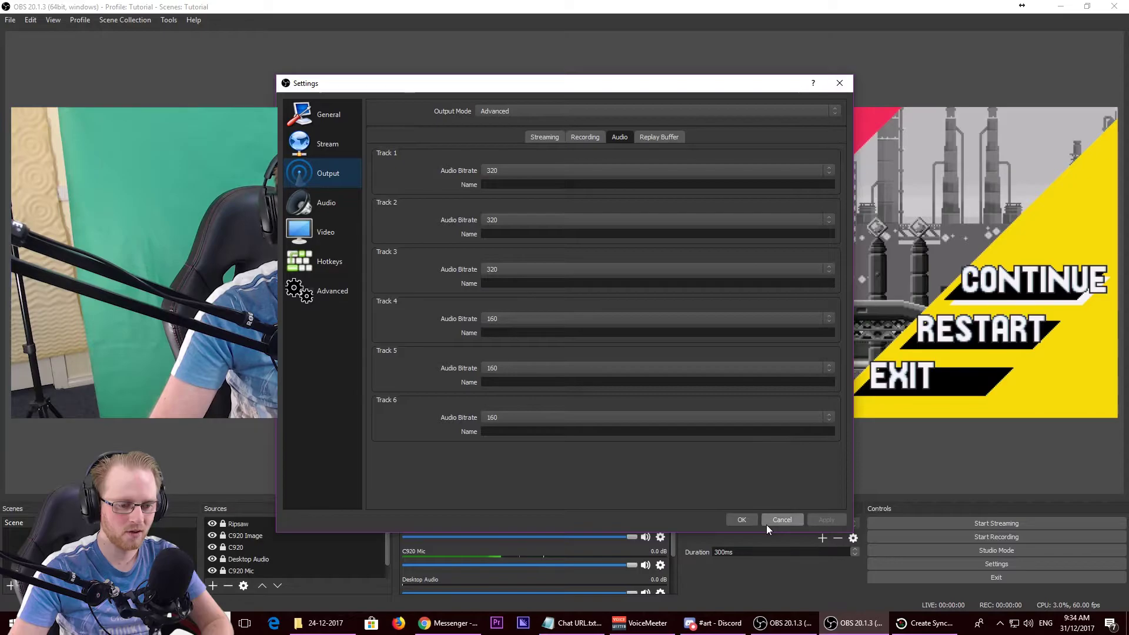
click(743, 518)
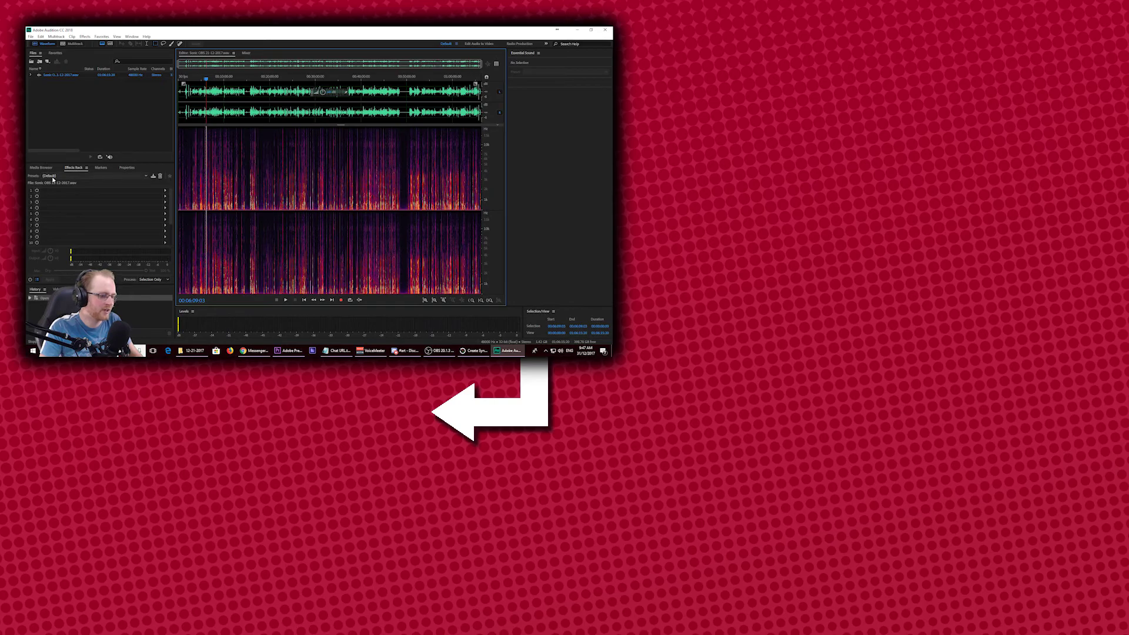
In Adobe Audition, load the Effects Rack preset "Cherry Pod with noise red" for the open recording.
click(52, 177)
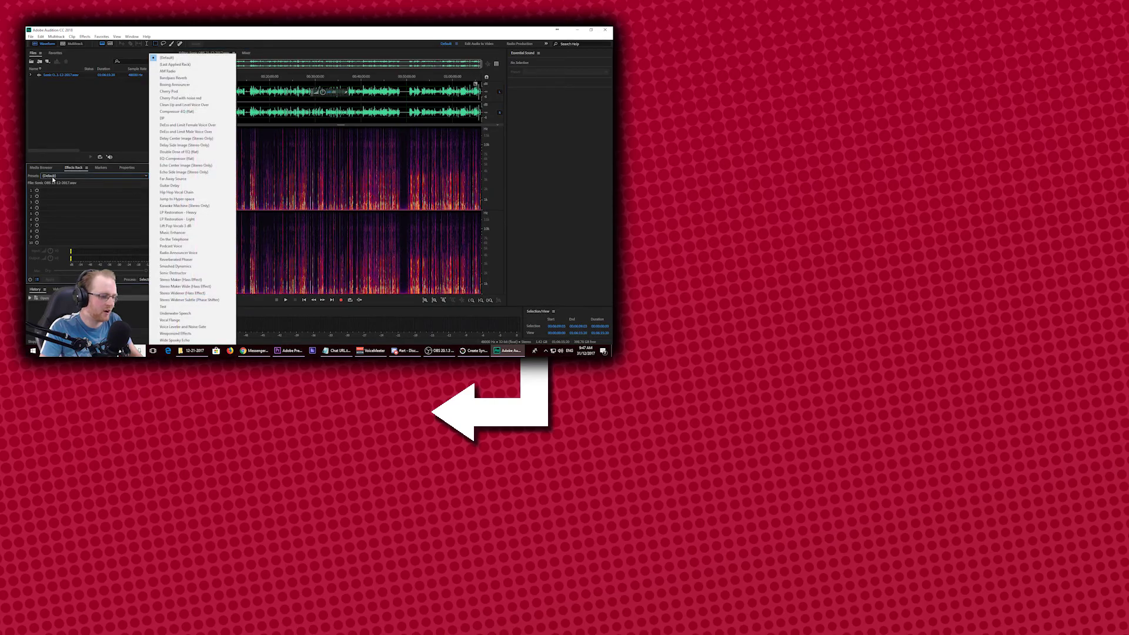
click(173, 98)
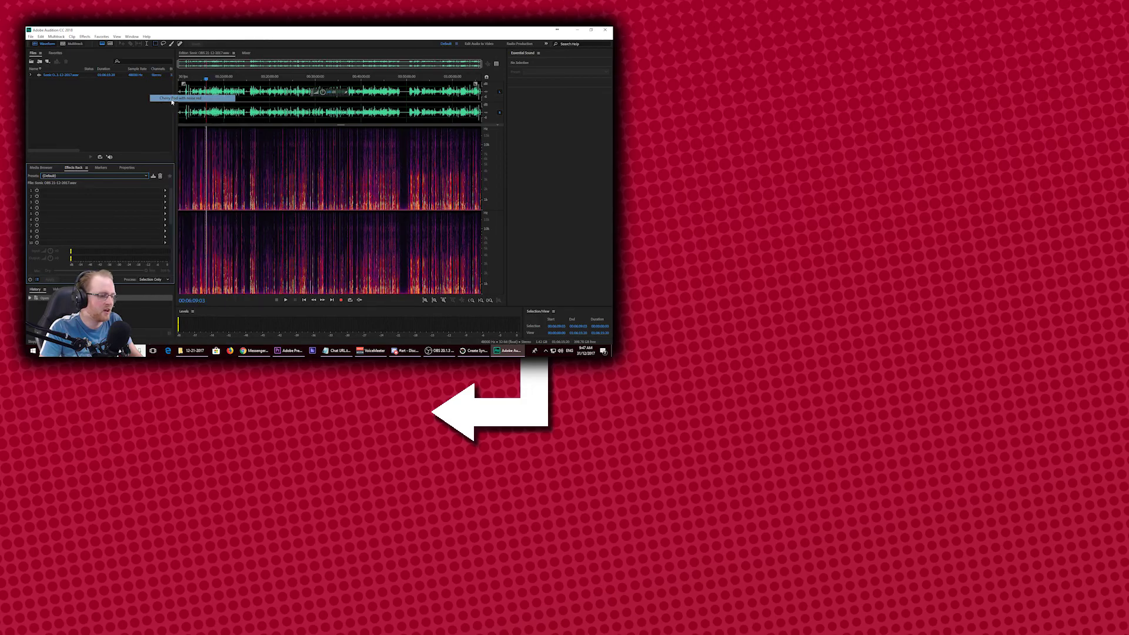
click(156, 132)
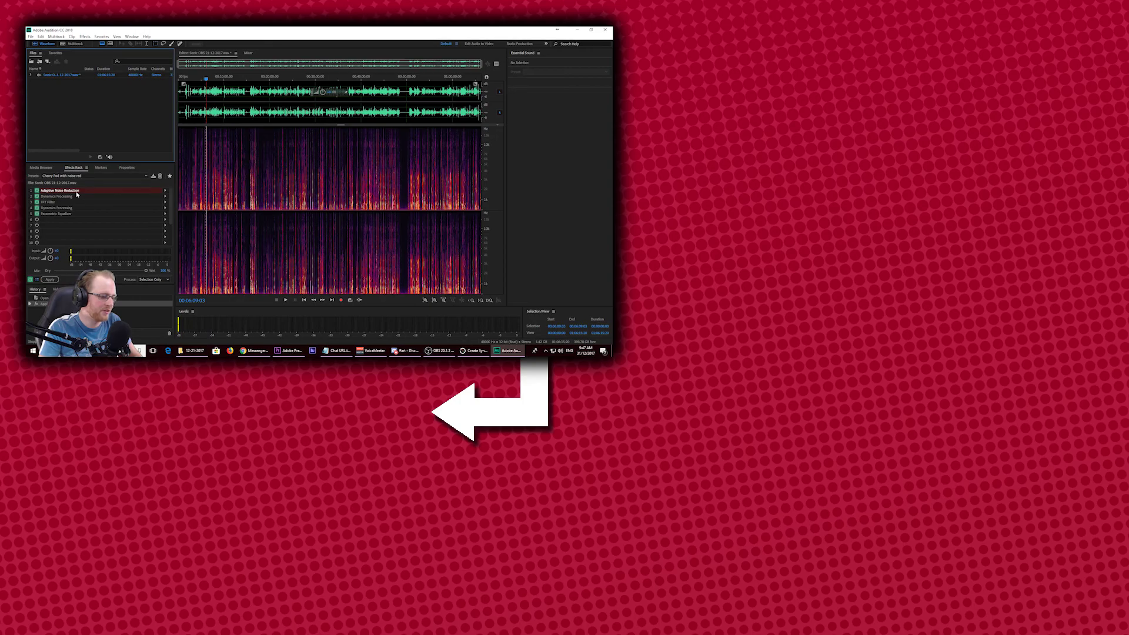
Open the settings of the Adaptive Noise Reduction effect in the rack's first slot.
click(167, 196)
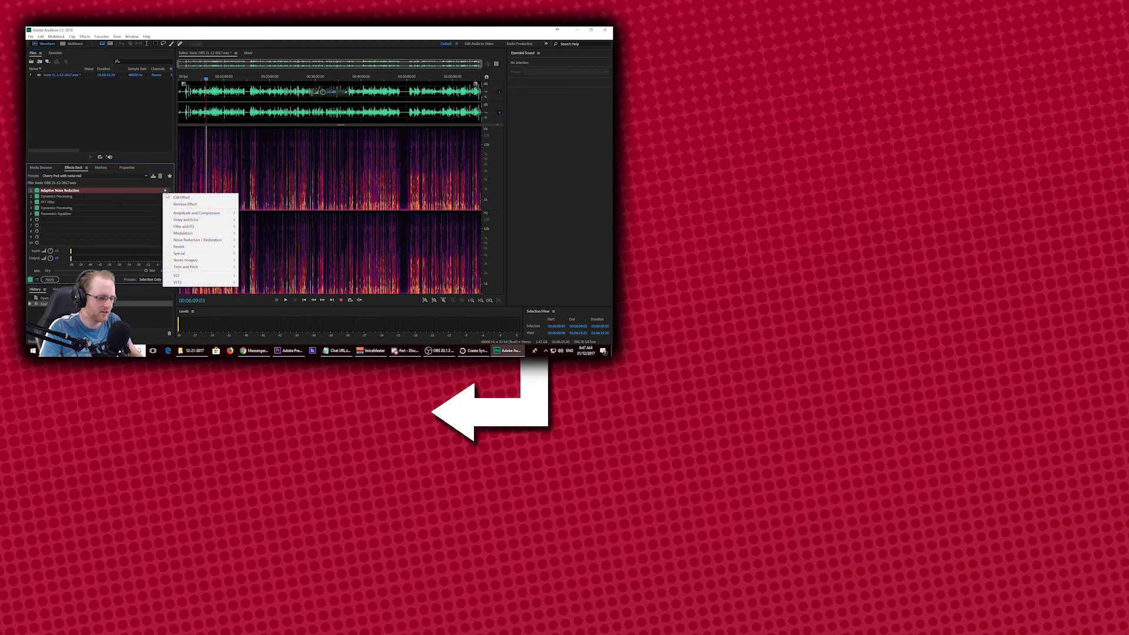
mouse_move(192, 241)
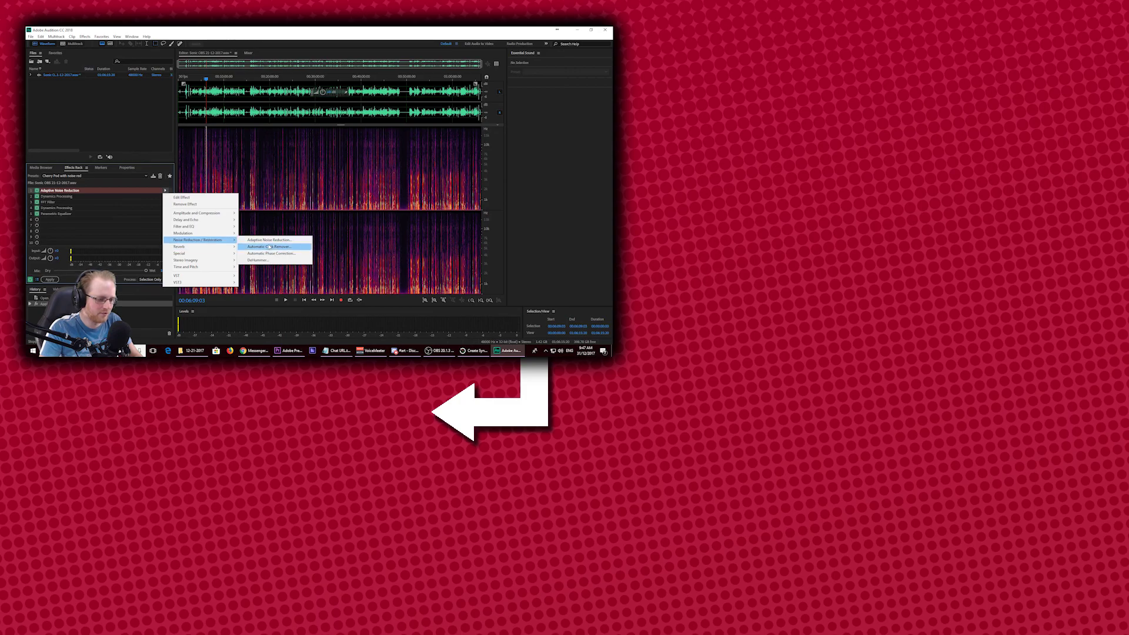
click(86, 190)
double_click(86, 190)
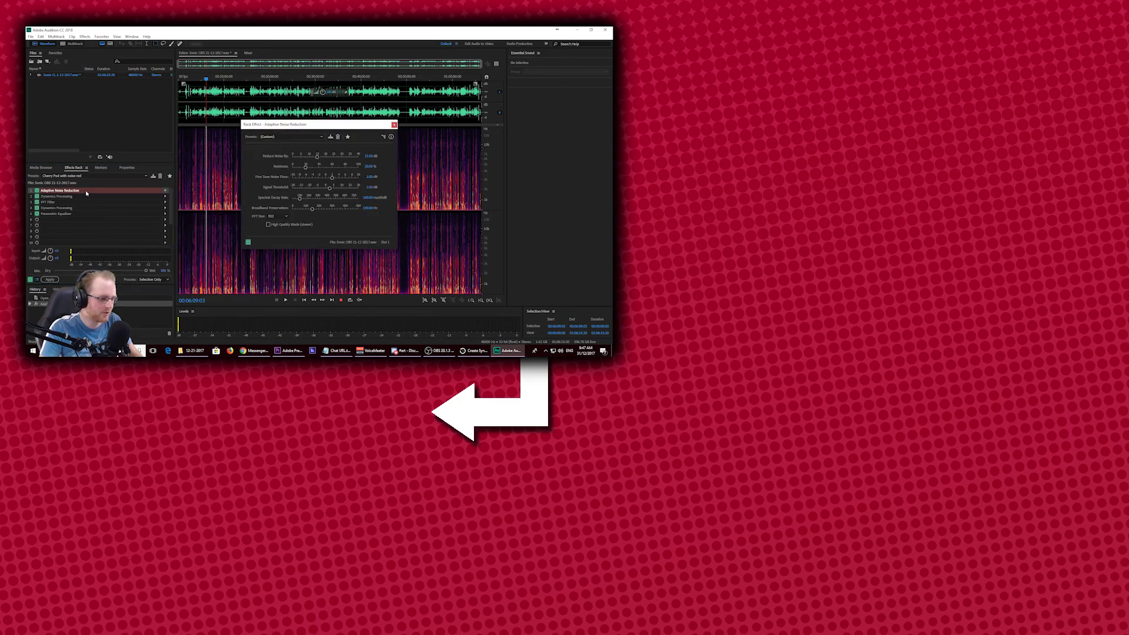